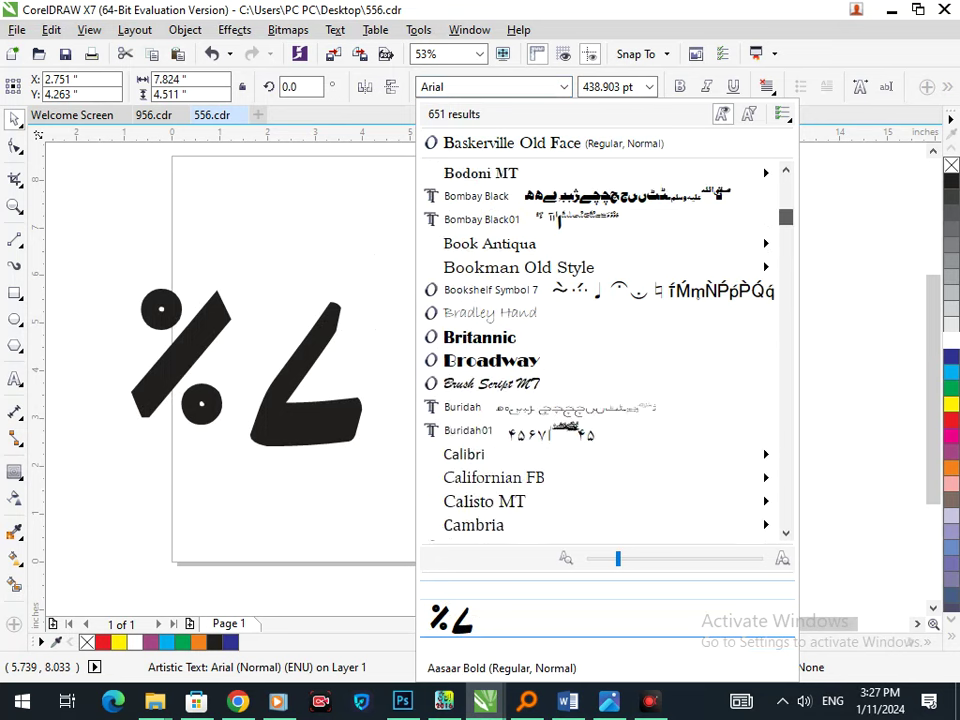
# Browse the font list and set the artistic text's font to Goudy Stout
pyautogui.scroll(-6, 600, 350)
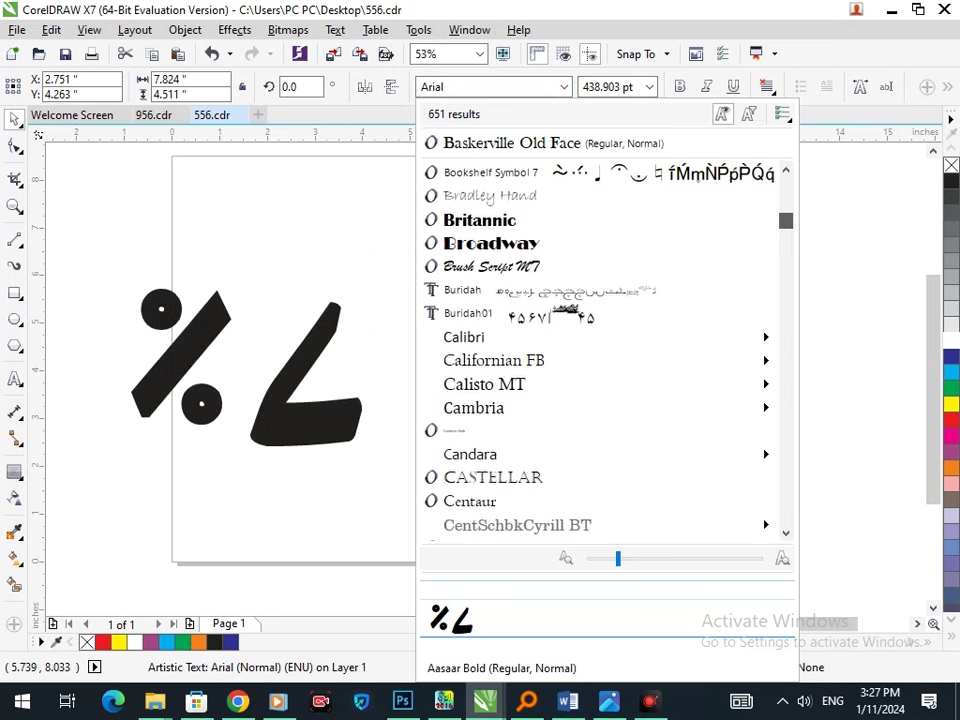
pyautogui.scroll(-4, 600, 350)
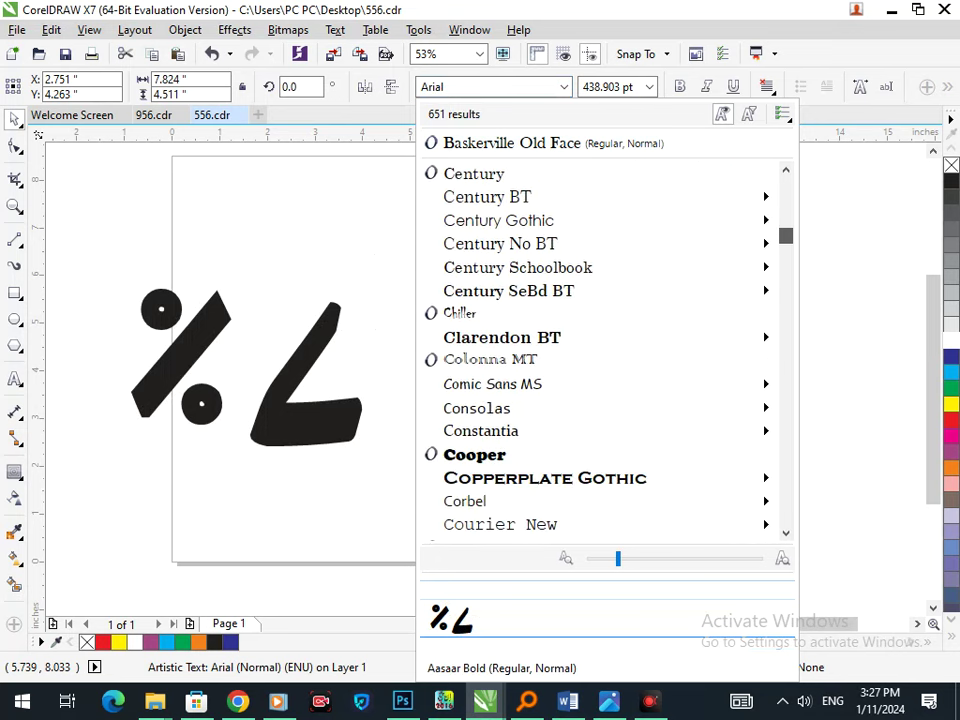
pyautogui.scroll(-4, 600, 350)
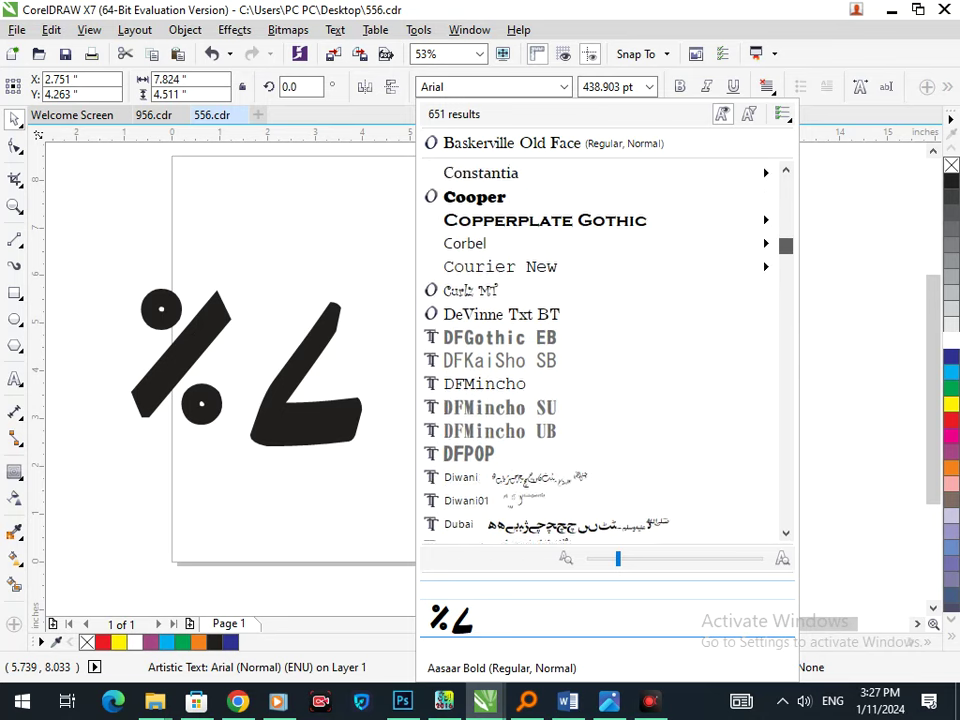
pyautogui.scroll(-8, 600, 350)
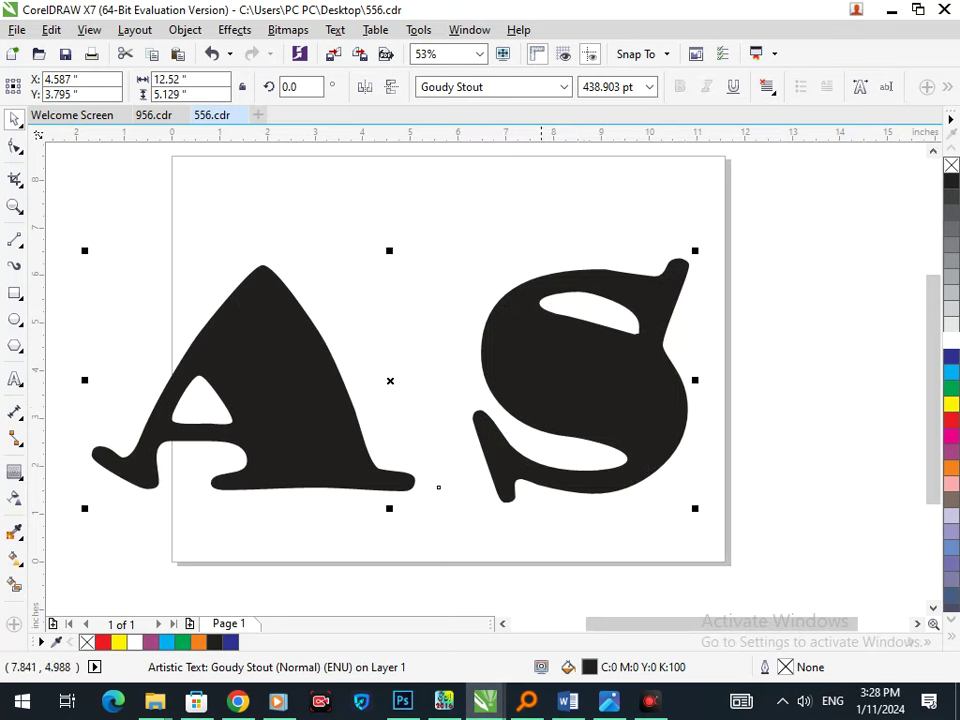
pyautogui.scroll(-1, 556, 338)
pyautogui.scroll(1, 238, 353)
pyautogui.click(710, 524)
pyautogui.click(627, 388)
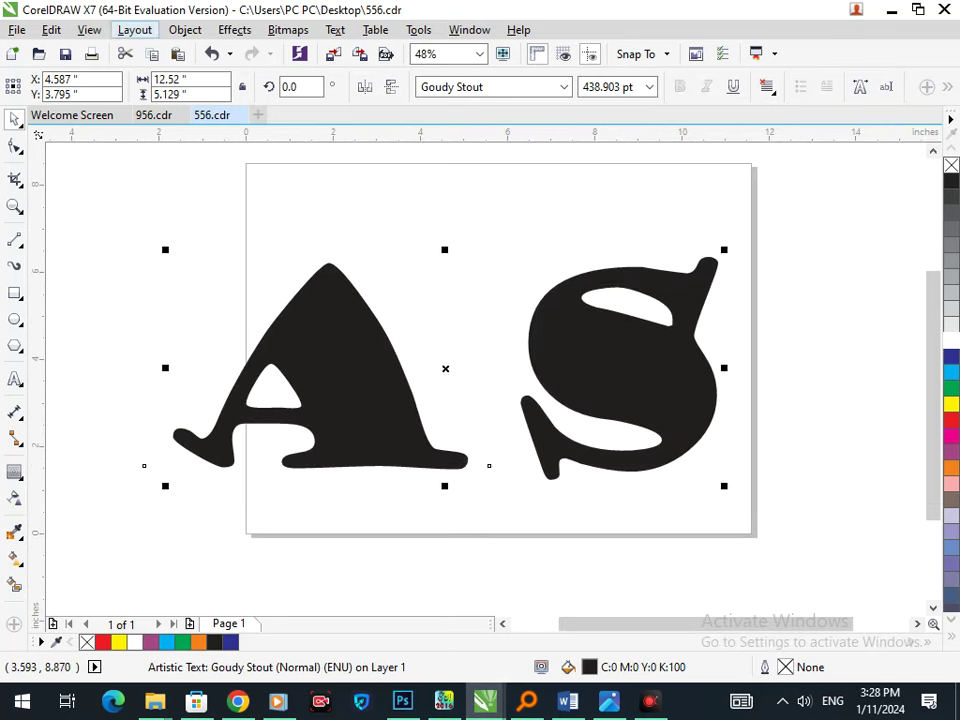
# Break the AS artistic text apart into separate letter objects
pyautogui.click(185, 29)
pyautogui.click(418, 266)
pyautogui.click(418, 263)
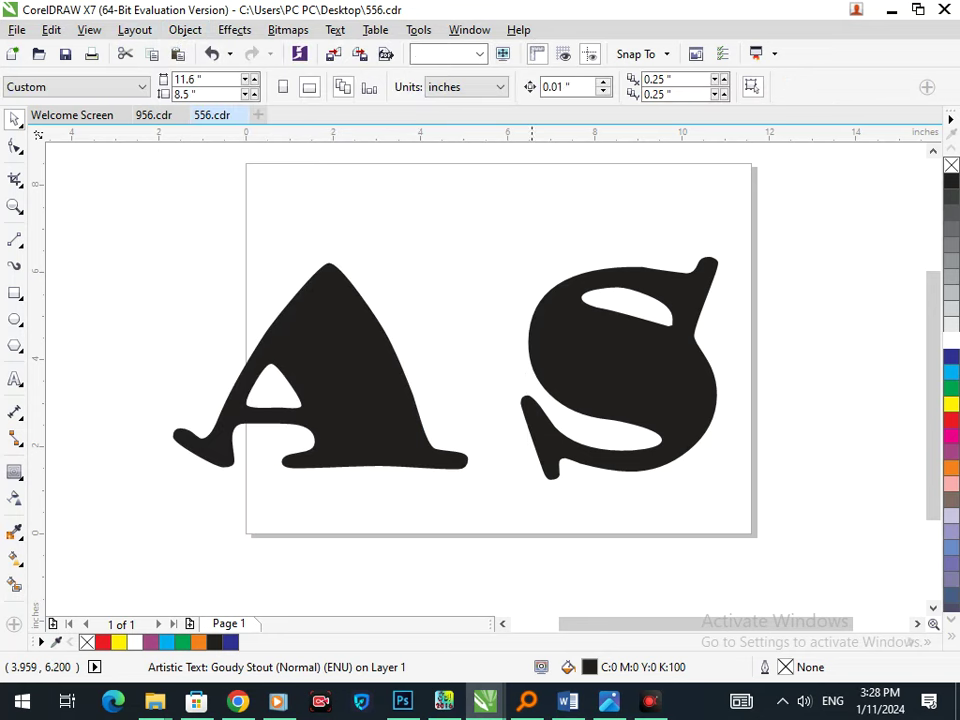
pyautogui.click(565, 455)
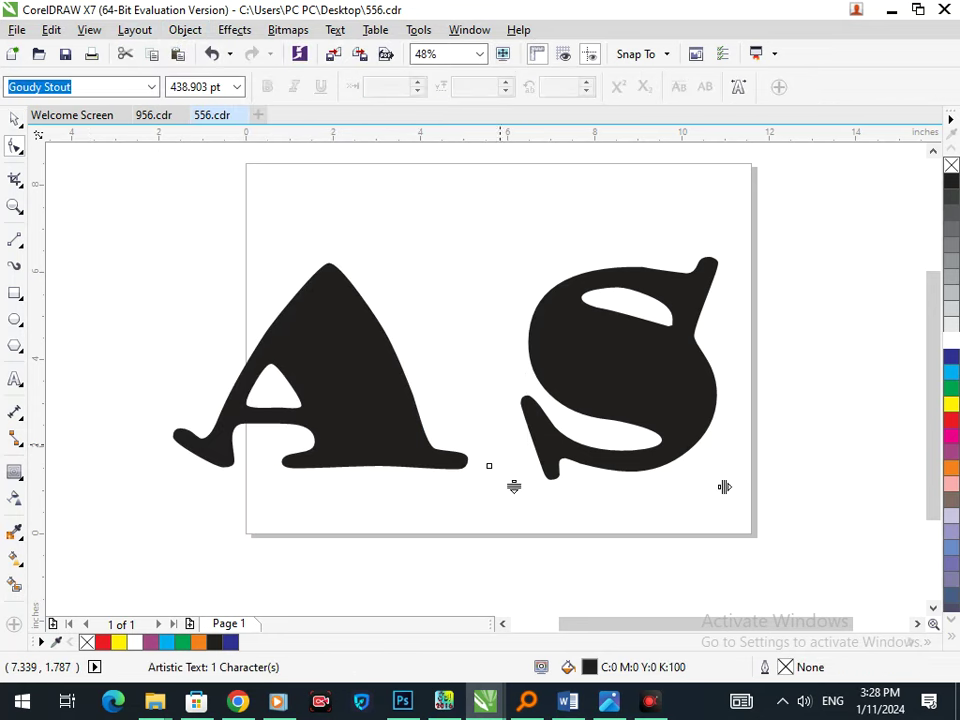
# Select both letters A and S together and convert them to curves
pyautogui.click(14, 119)
pyautogui.moveTo(92, 212); pyautogui.dragTo(876, 581)
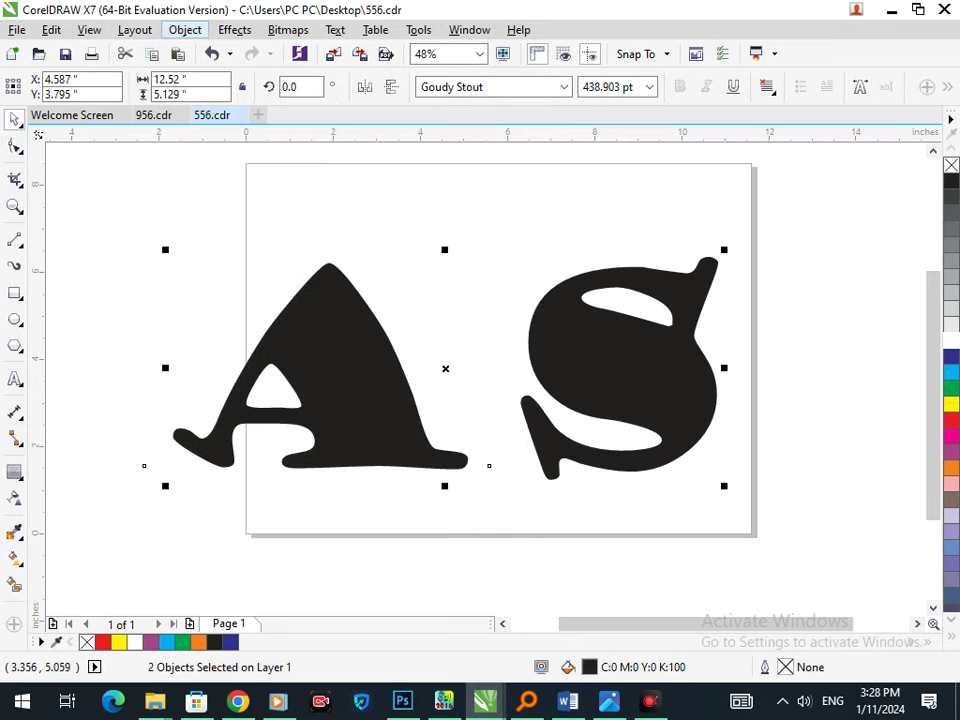
pyautogui.click(184, 29)
pyautogui.click(257, 364)
# Stretch the S's lower-left tail horizontally across the A's feet and nudge the bend node on its bottom edge
pyautogui.click(14, 146)
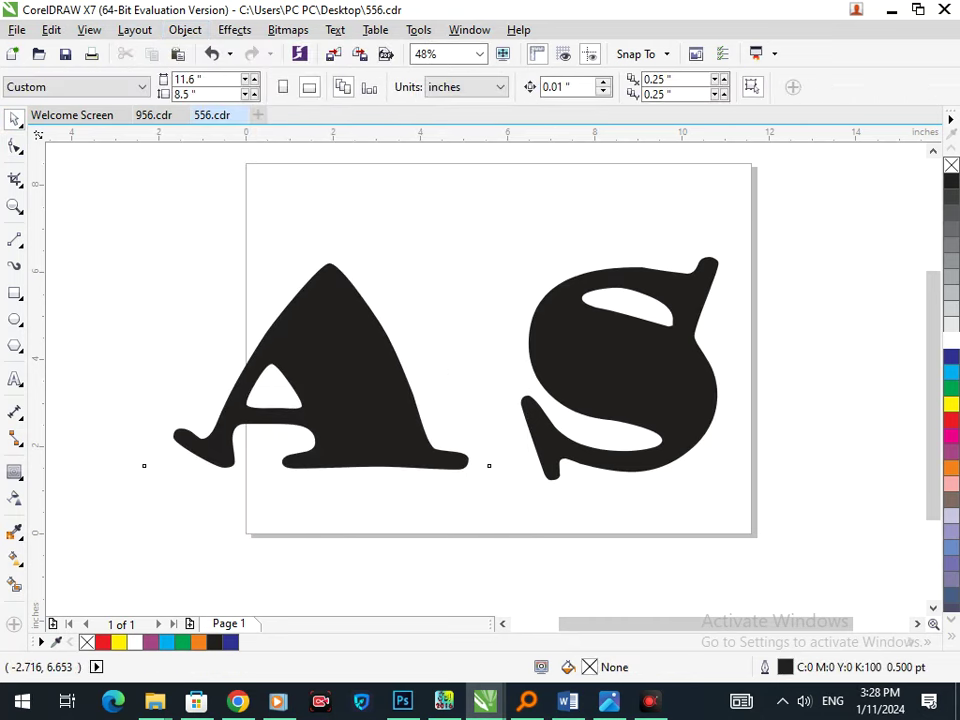
pyautogui.click(553, 460)
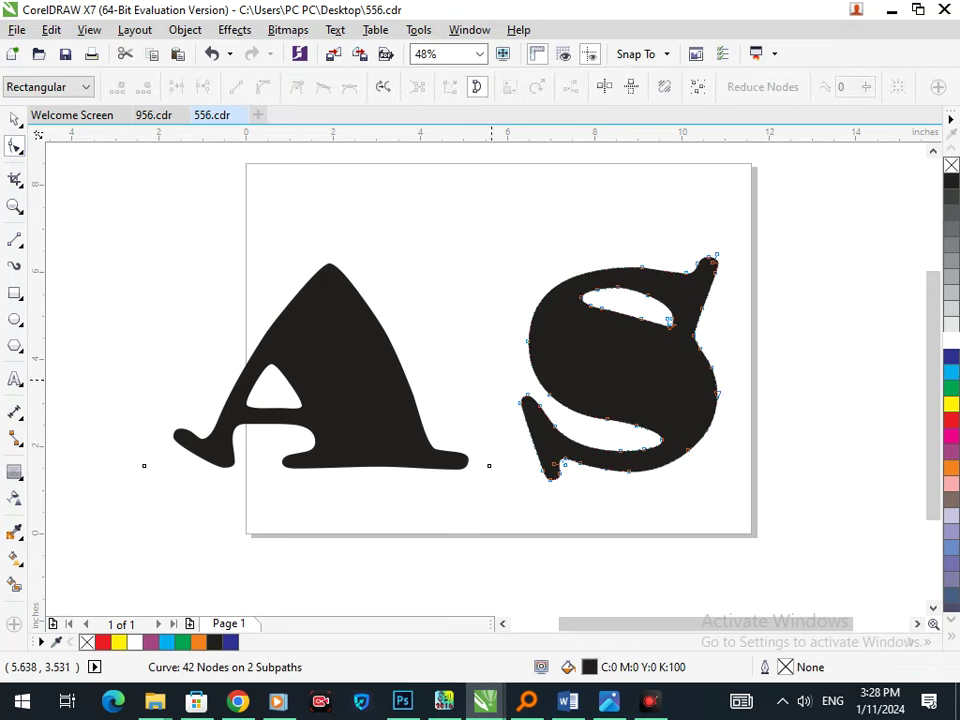
pyautogui.moveTo(533, 424); pyautogui.dragTo(547, 411)
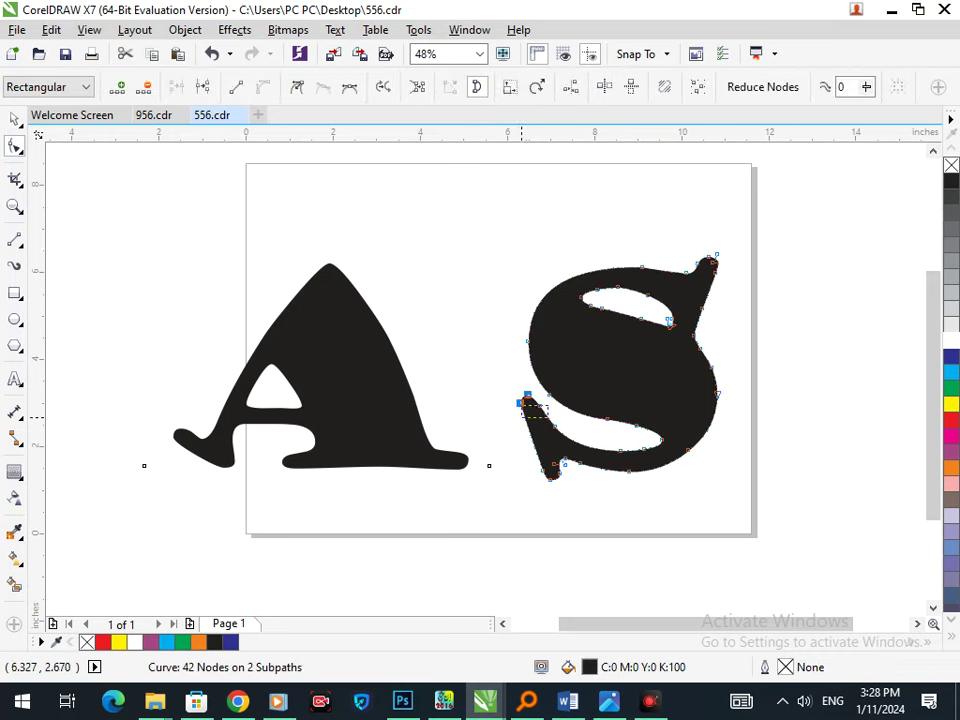
pyautogui.moveTo(561, 487); pyautogui.dragTo(231, 478)
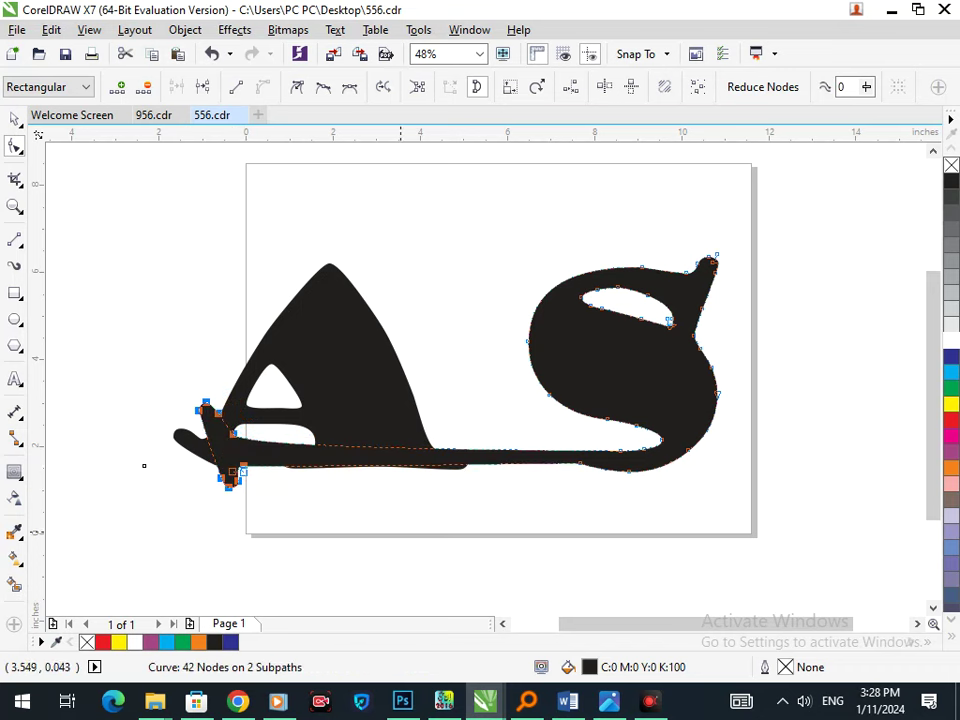
pyautogui.click(579, 463)
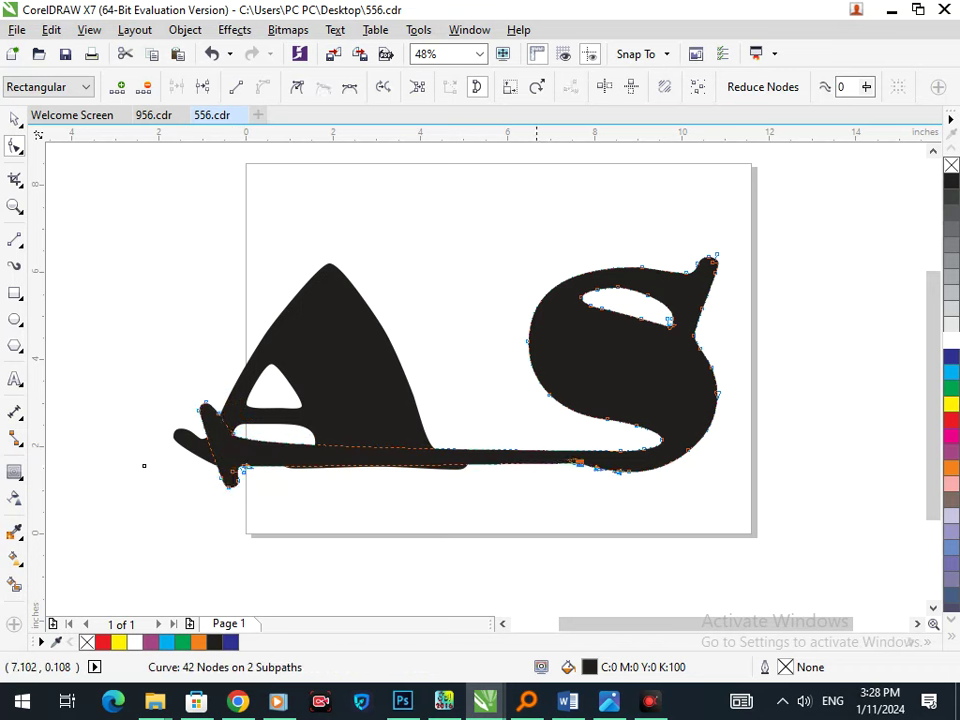
pyautogui.press('Down')
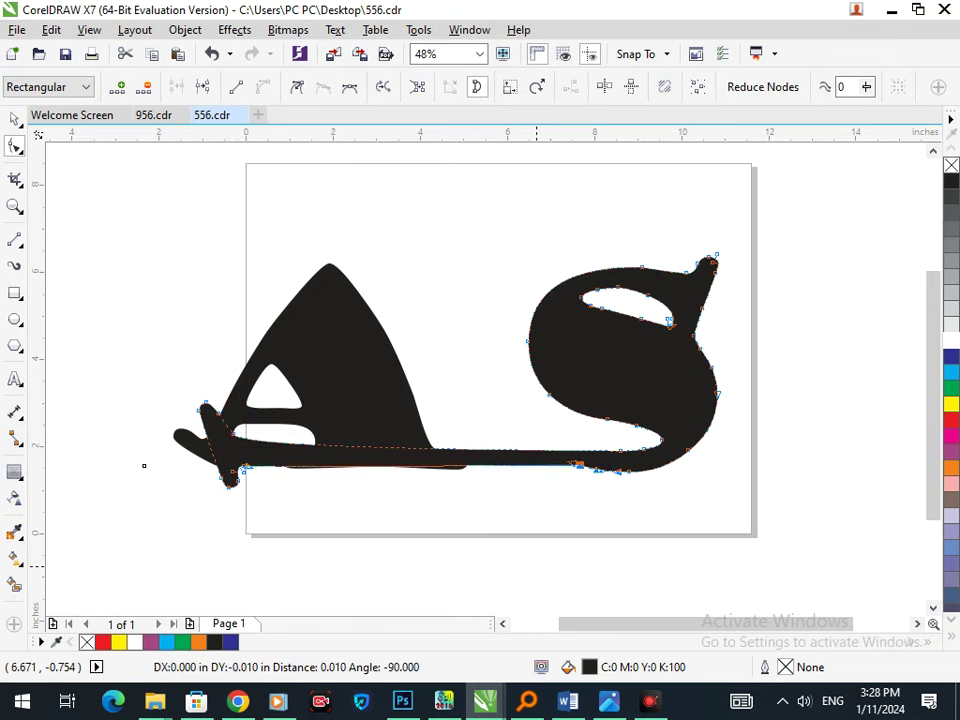
pyautogui.hotkey('ctrl', 'Up')
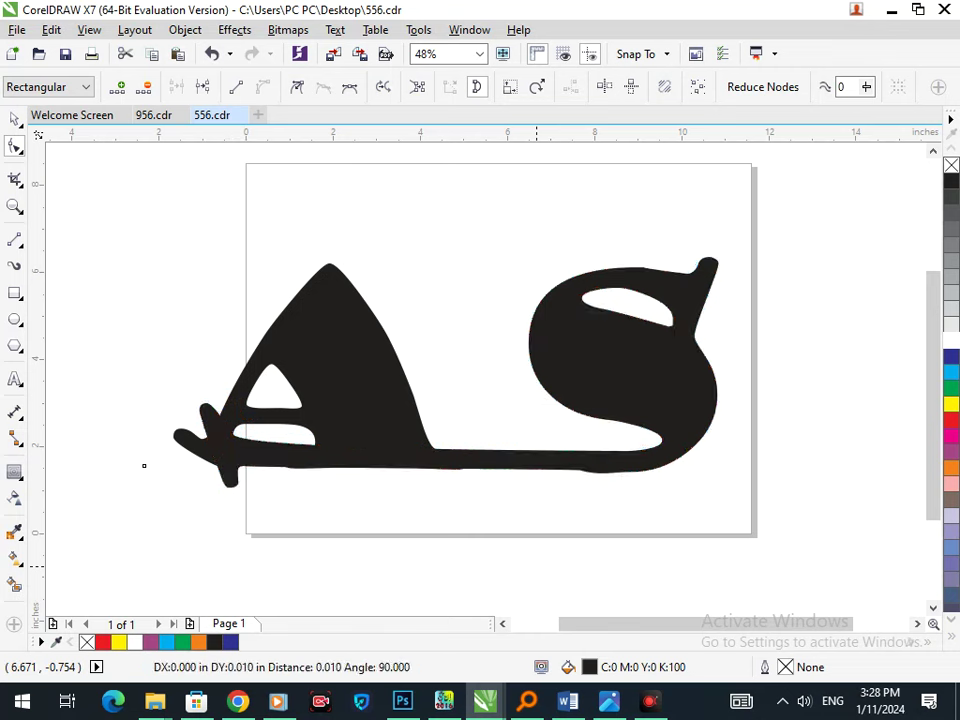
# Move the A up and right above the S's extended tail and scale it down to 91%
pyautogui.click(14, 119)
pyautogui.click(140, 225)
pyautogui.moveTo(321, 364); pyautogui.dragTo(366, 306)
pyautogui.moveTo(393, 349); pyautogui.dragTo(404, 341)
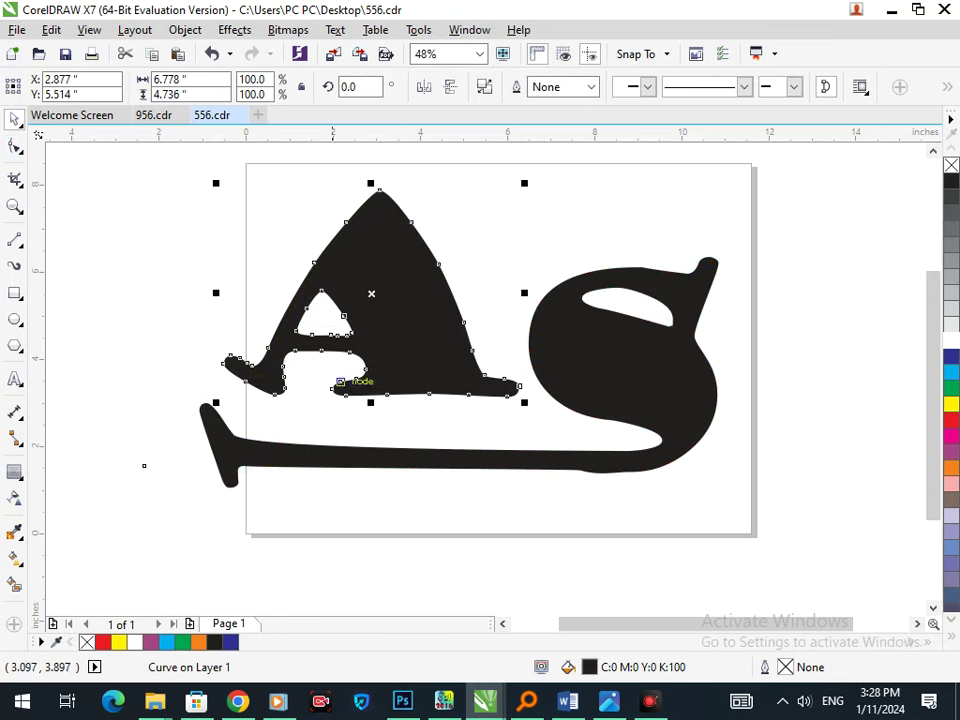
pyautogui.moveTo(217, 404); pyautogui.dragTo(235, 388)
pyautogui.click(264, 524)
pyautogui.moveTo(400, 373); pyautogui.dragTo(403, 385)
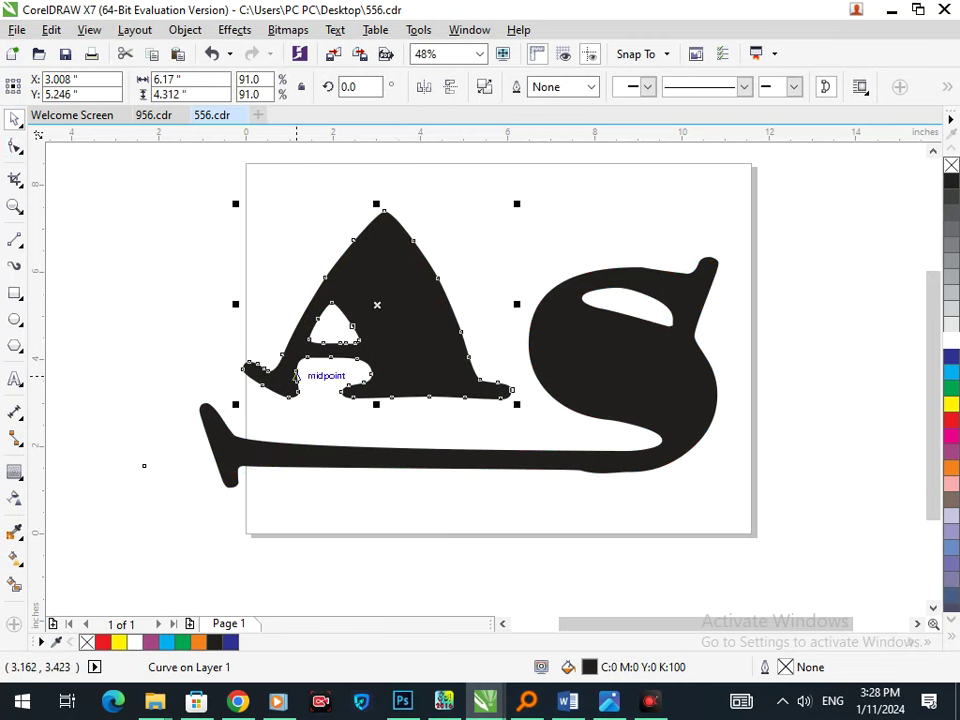
# Delete the node causing the bump on the bottom edge of the S's tail to smooth it
pyautogui.click(15, 146)
pyautogui.click(588, 464)
pyautogui.scroll(4, 606, 499)
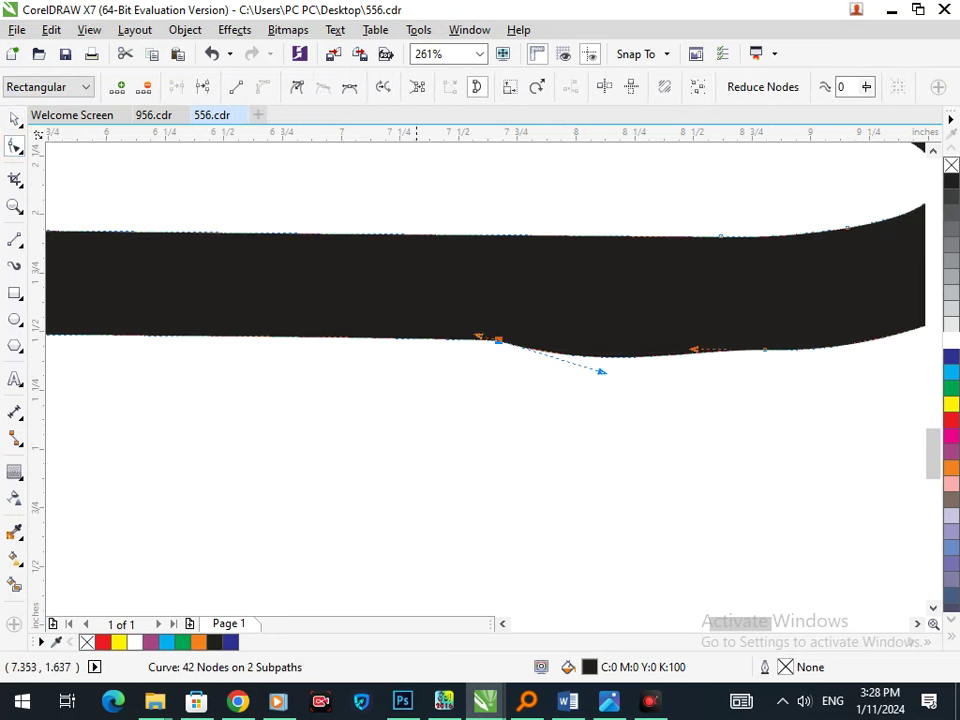
pyautogui.press('Delete')
pyautogui.scroll(-4, 548, 360)
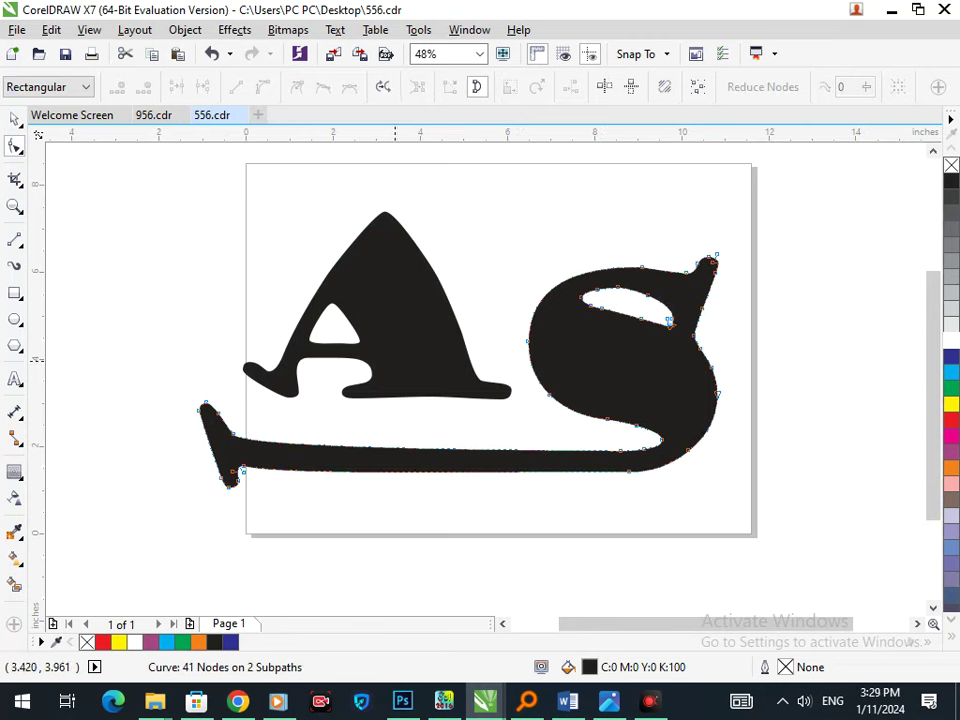
# Break the A's curve apart so its outer outline and triangular counter become separate objects
pyautogui.click(14, 119)
pyautogui.press('Escape')
pyautogui.click(357, 276)
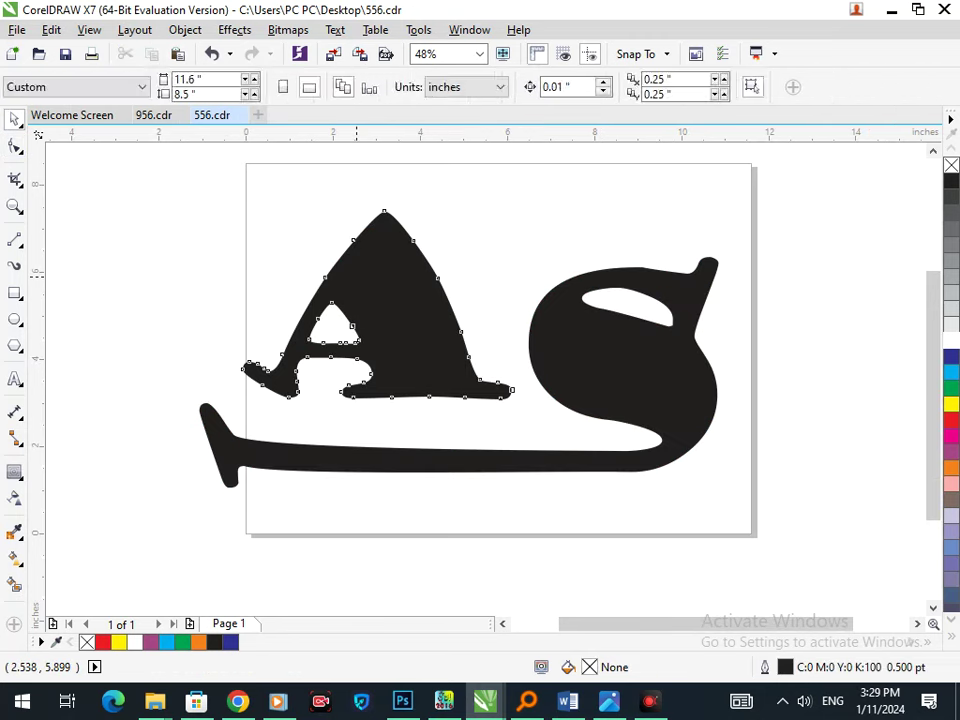
pyautogui.click(185, 30)
pyautogui.click(257, 266)
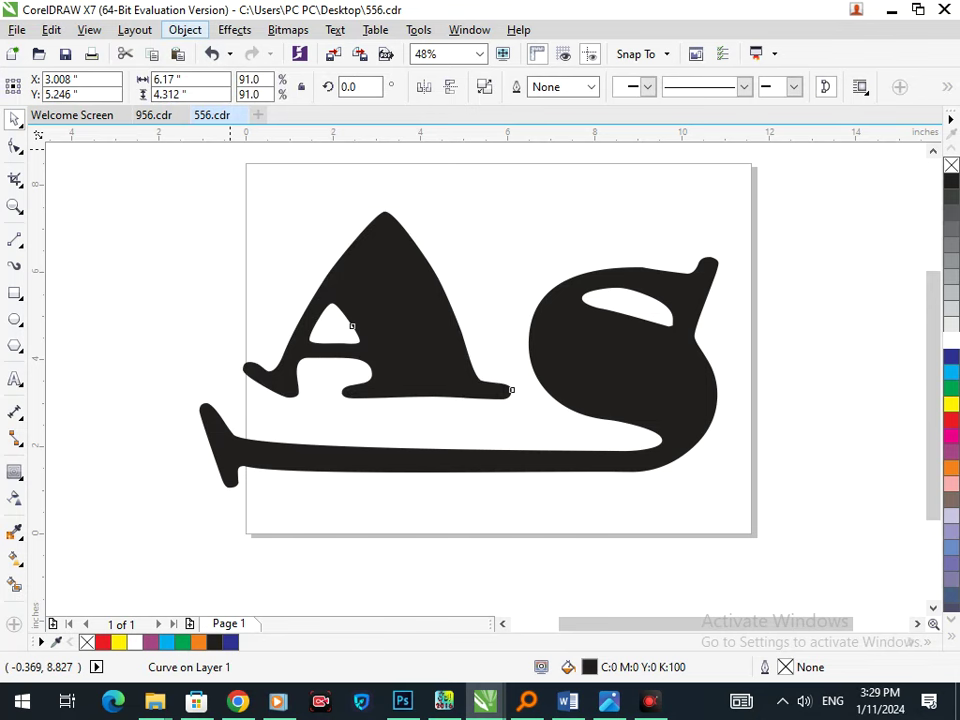
# Extend the A's right foot downward past the S's tail and bend the leg's inner edge slightly inward
pyautogui.press('F10')
pyautogui.moveTo(533, 423); pyautogui.dragTo(326, 370)
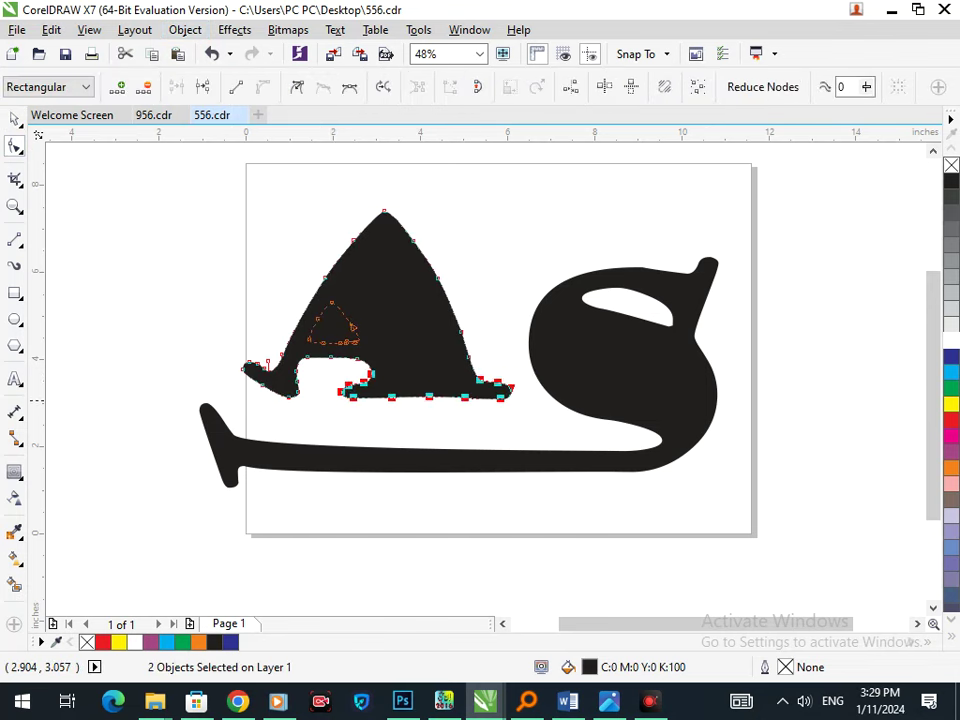
pyautogui.moveTo(391, 397); pyautogui.dragTo(395, 503)
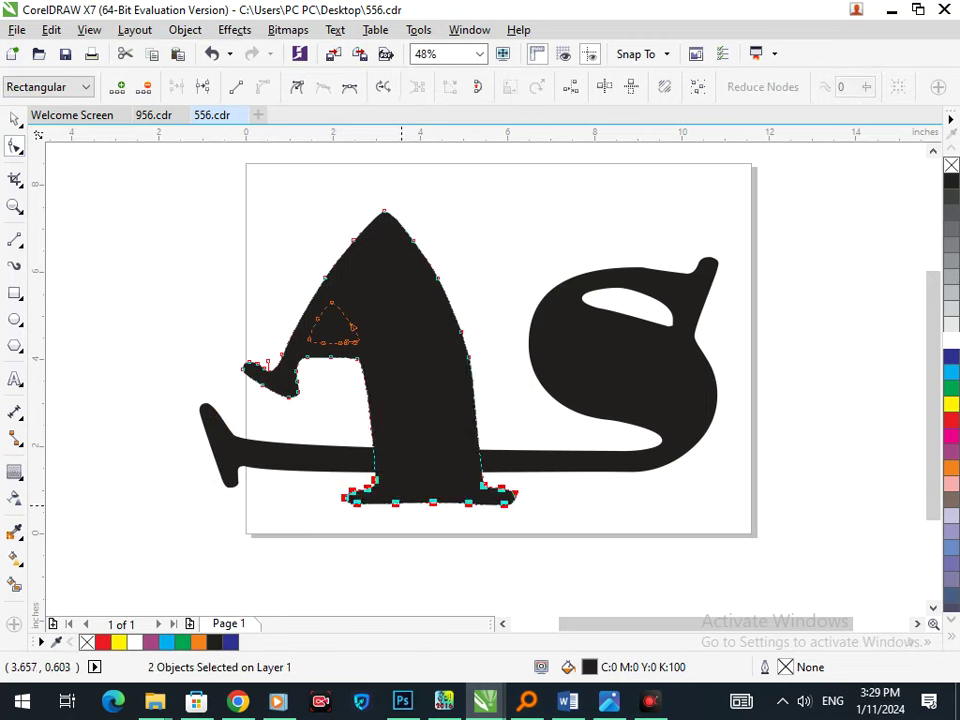
pyautogui.click(367, 400)
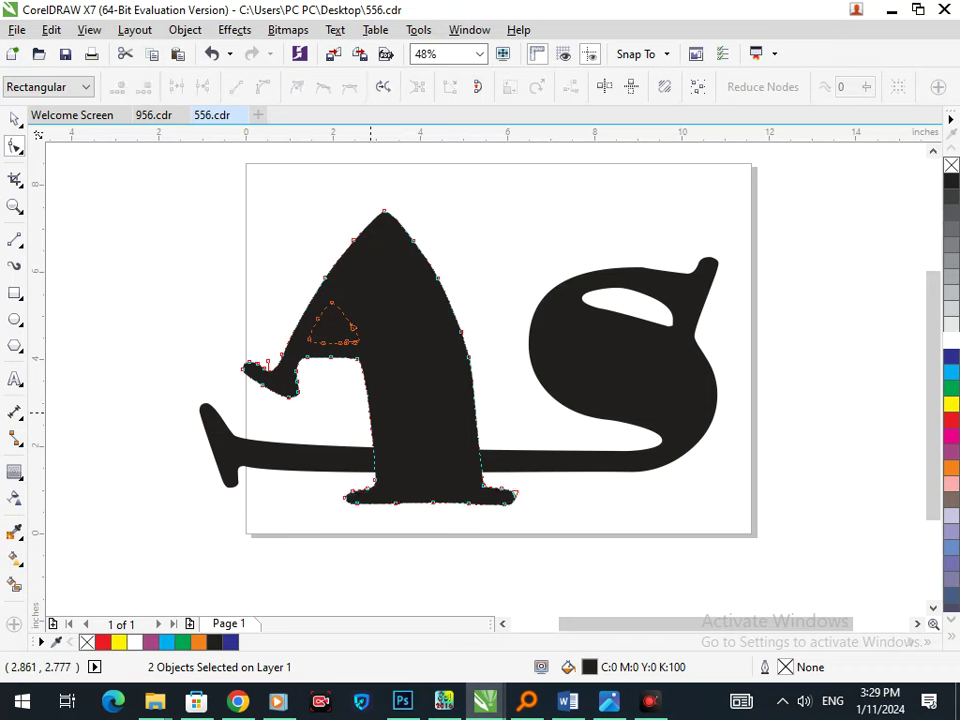
pyautogui.moveTo(369, 412); pyautogui.dragTo(379, 410)
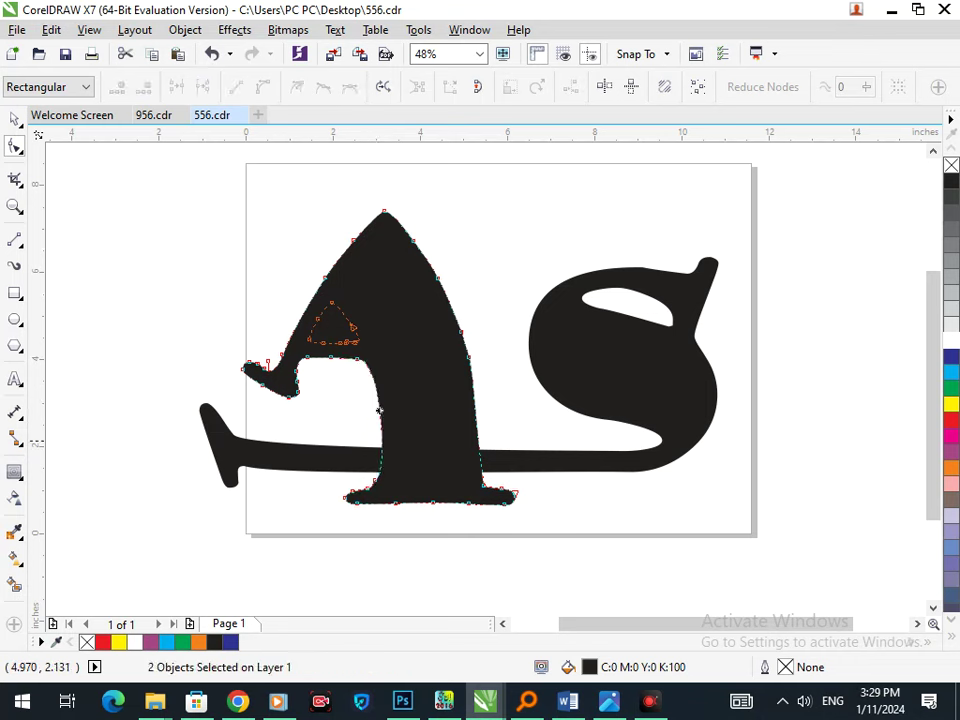
pyautogui.click(14, 119)
pyautogui.click(77, 198)
pyautogui.moveTo(381, 348); pyautogui.dragTo(430, 346)
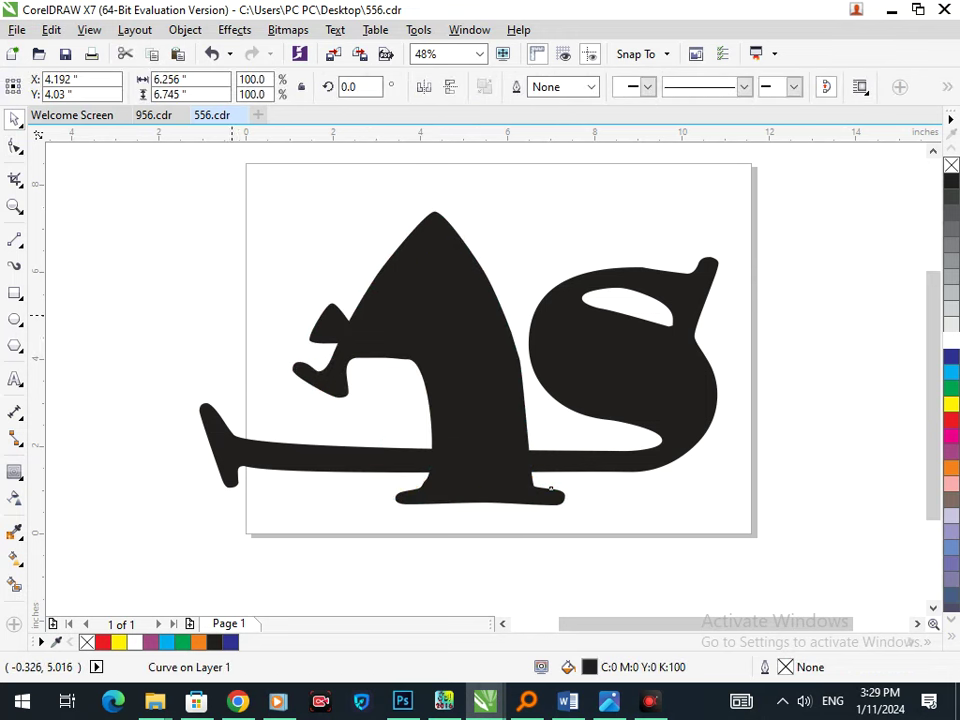
pyautogui.press('Escape')
pyautogui.hotkey('ctrl', 'z')
# Select both the A's outline and its counter and move them together to the right, closer to the S
pyautogui.click(324, 532)
pyautogui.moveTo(229, 189); pyautogui.dragTo(529, 536)
pyautogui.moveTo(448, 504); pyautogui.dragTo(471, 503)
pyautogui.press('Escape')
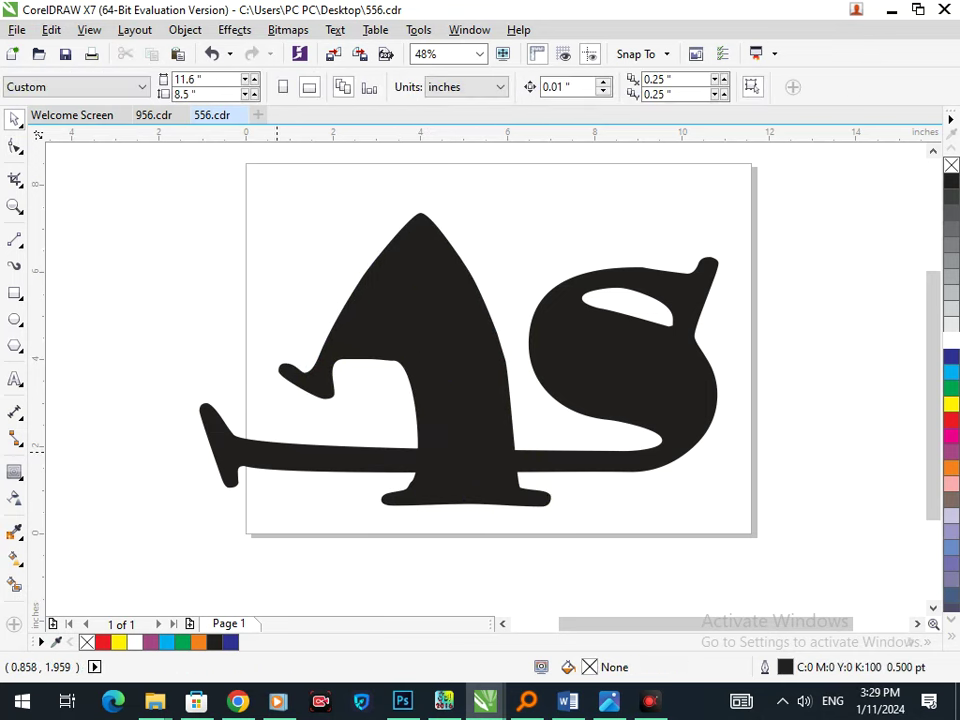
# Shorten the S's long tail by moving all its left-end nodes about 1 inch to the right
pyautogui.click(14, 146)
pyautogui.click(238, 439)
pyautogui.moveTo(178, 368); pyautogui.dragTo(270, 521)
pyautogui.moveTo(244, 471); pyautogui.dragTo(285, 469)
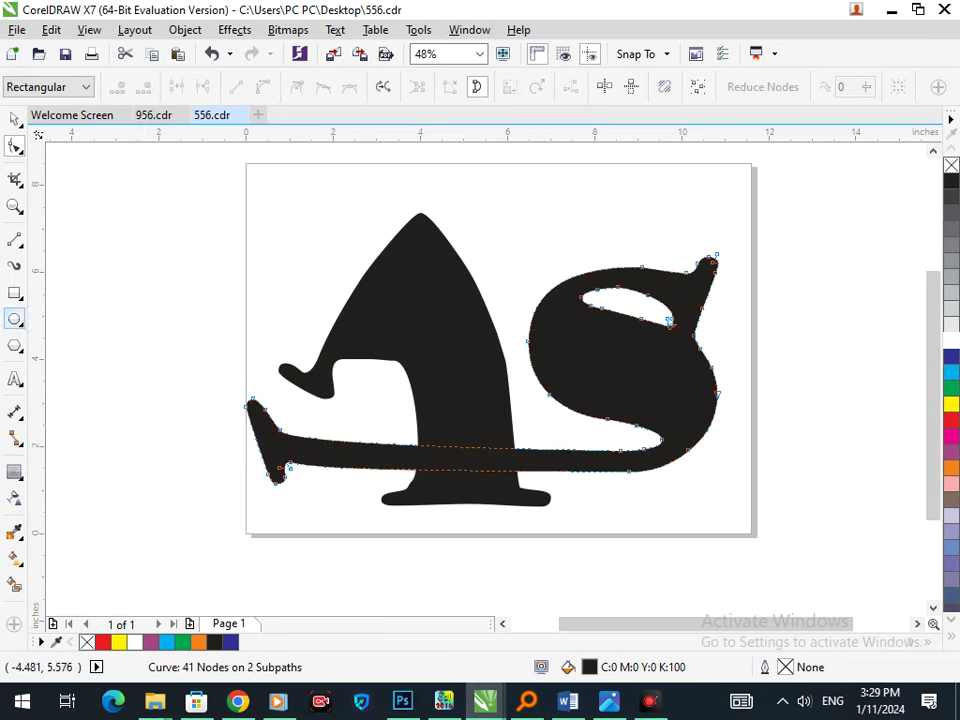
# Draw a small polygon in the blank area beside the page and set it to 3 sides
pyautogui.press('y')
pyautogui.moveTo(89, 281); pyautogui.dragTo(120, 312)
pyautogui.doubleClick(500, 87)
pyautogui.write('3')
pyautogui.press('Return')
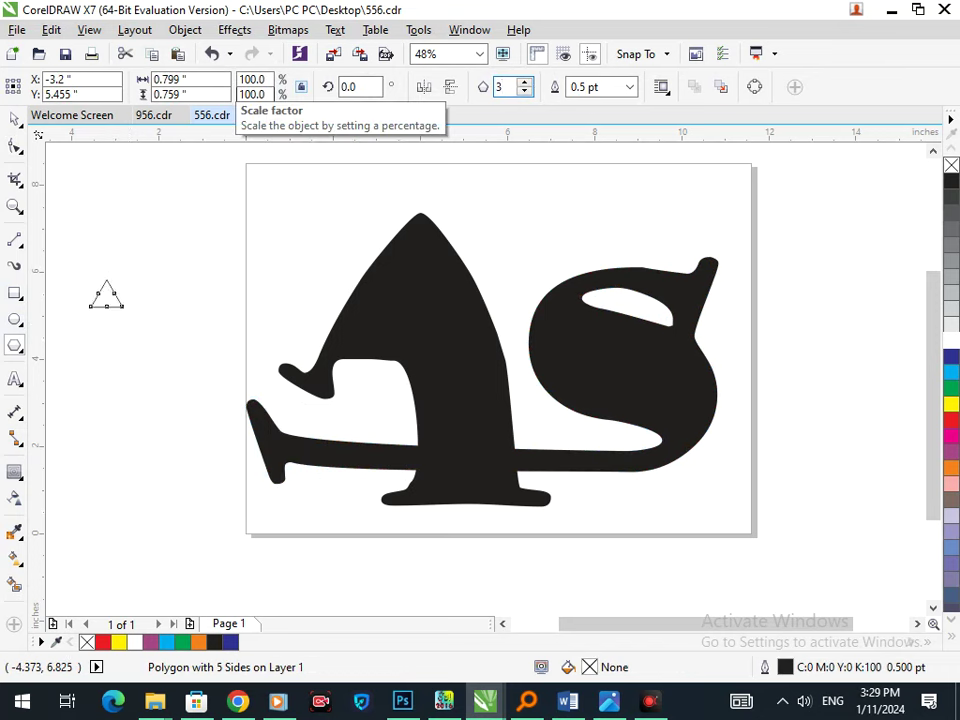
# Place the triangle inside the A's upper body, enlarge it to about 1.25 by 1.08 inches, and fill it white
pyautogui.click(14, 119)
pyautogui.click(106, 308)
pyautogui.moveTo(107, 300); pyautogui.dragTo(440, 338)
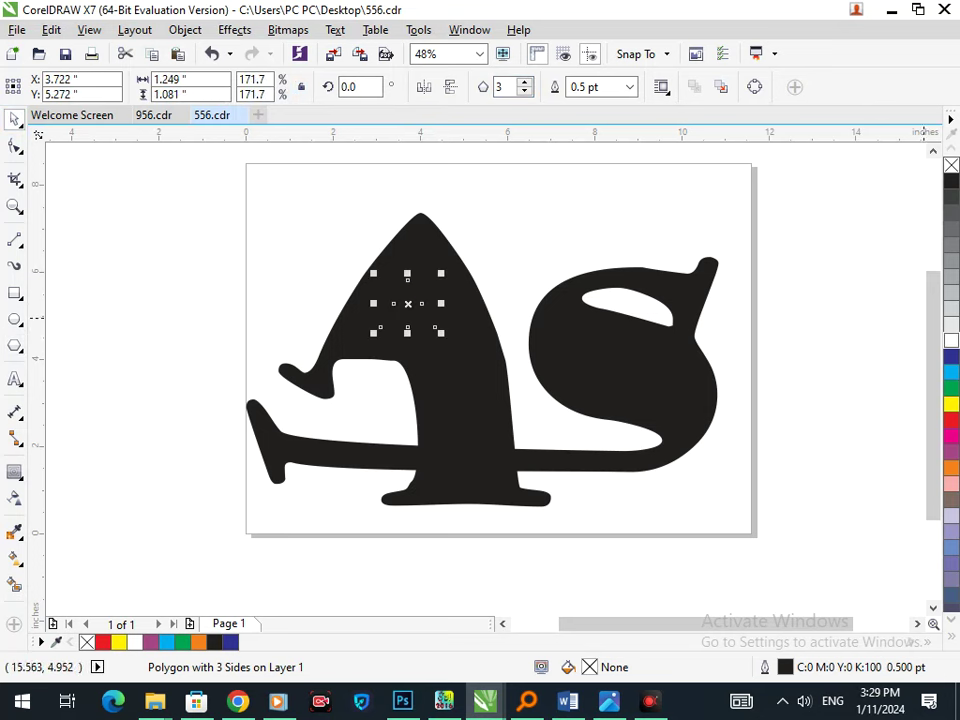
pyautogui.click(951, 340)
pyautogui.click(125, 224)
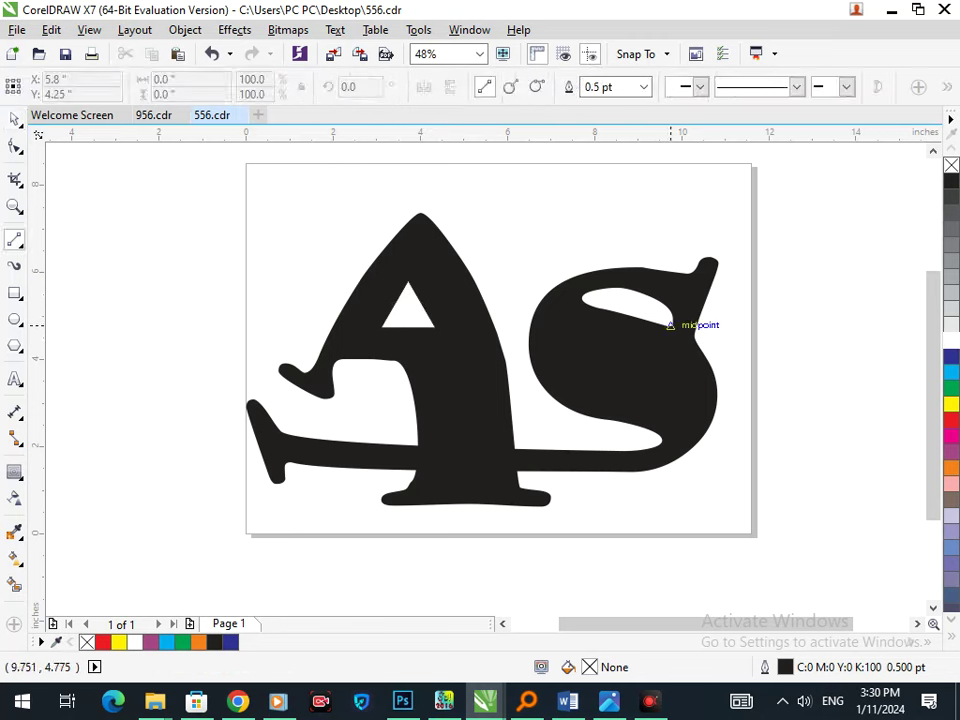
# Draw a slanted straight line from the S's upper counter across its right neck, and nudge it up and left into position
pyautogui.click(693, 335)
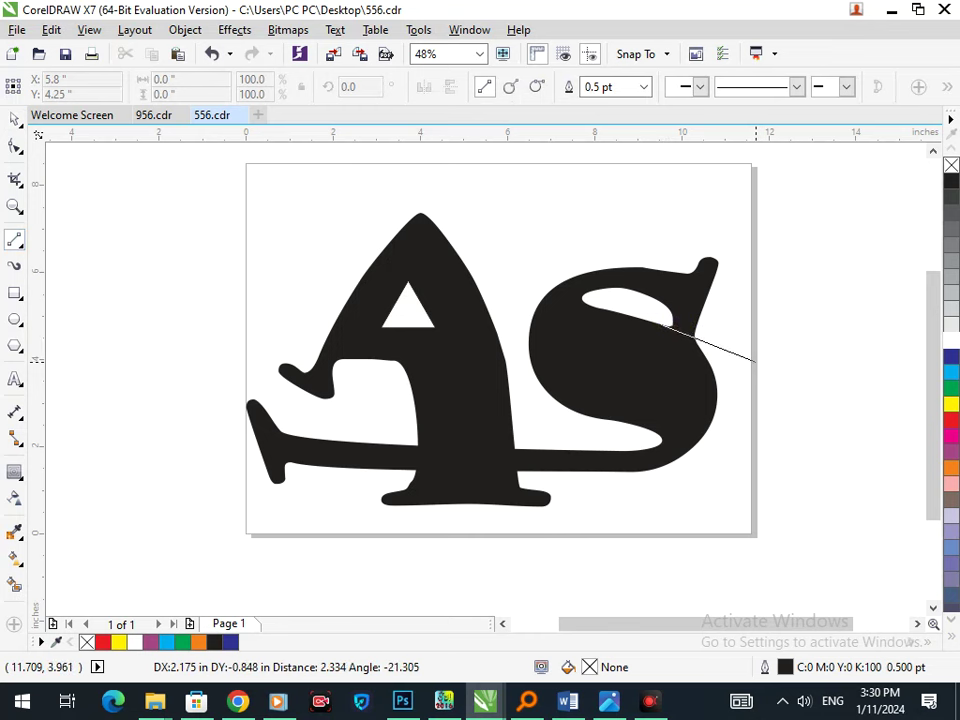
pyautogui.click(757, 367)
pyautogui.press('Up')
pyautogui.press('Up')
pyautogui.press('Up')
pyautogui.press('Up')
pyautogui.press('Up')
pyautogui.press('Up')
pyautogui.press('Up')
pyautogui.press('Up')
pyautogui.press('Up')
pyautogui.press('Up')
pyautogui.press('Up')
pyautogui.press('Up')
pyautogui.press('Up')
pyautogui.press('Up')
pyautogui.press('Up')
pyautogui.press('Up')
pyautogui.press('Up')
pyautogui.press('Up')
pyautogui.press('Up')
pyautogui.press('Down')
pyautogui.press('Left')
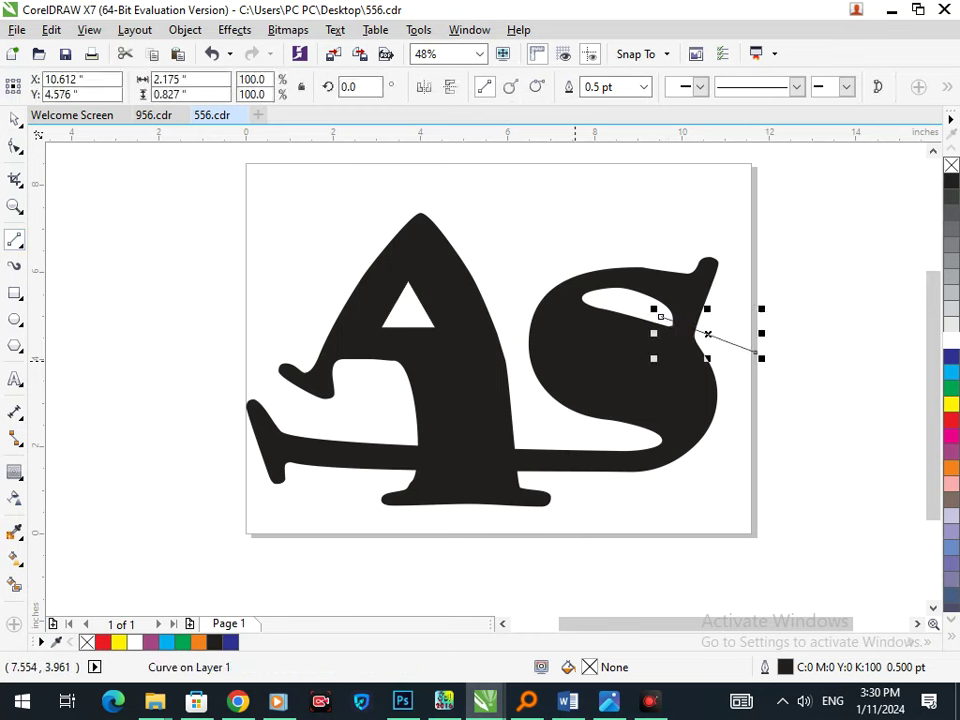
pyautogui.press('Left')
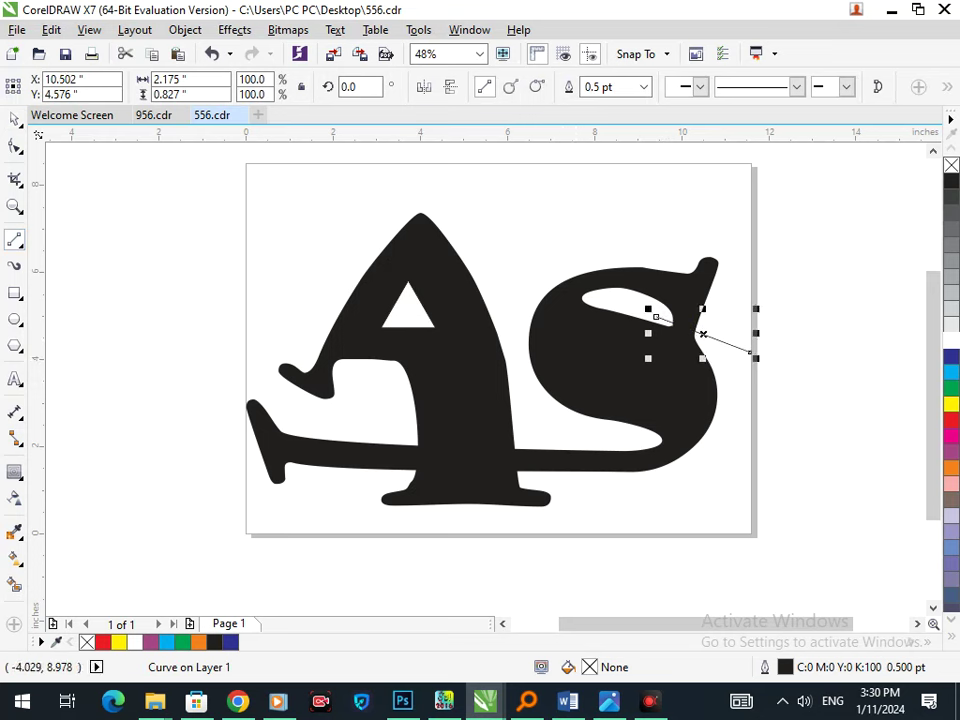
pyautogui.click(14, 119)
pyautogui.click(844, 431)
pyautogui.scroll(3, 712, 334)
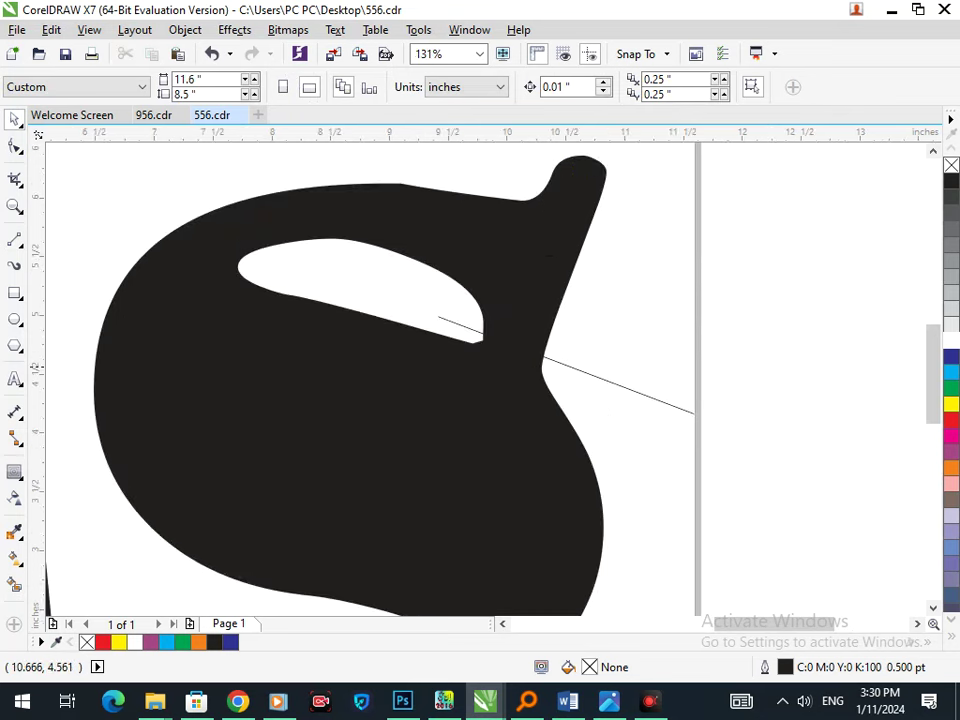
# Place a parallel copy of the slanted line slightly below and left of it across the S's neck
pyautogui.click(568, 365)
pyautogui.moveTo(565, 365); pyautogui.dragTo(558, 378)
pyautogui.rightClick(558, 378)
pyautogui.click(630, 445)
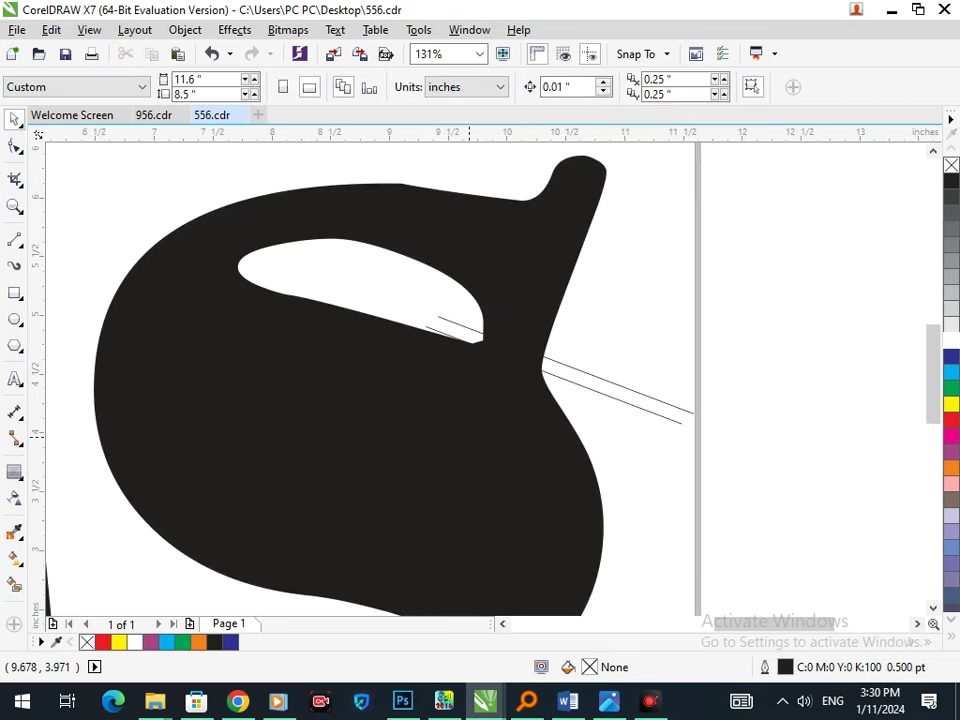
# Remove the S's fill and give it a black outline
pyautogui.click(464, 435)
pyautogui.click(951, 165)
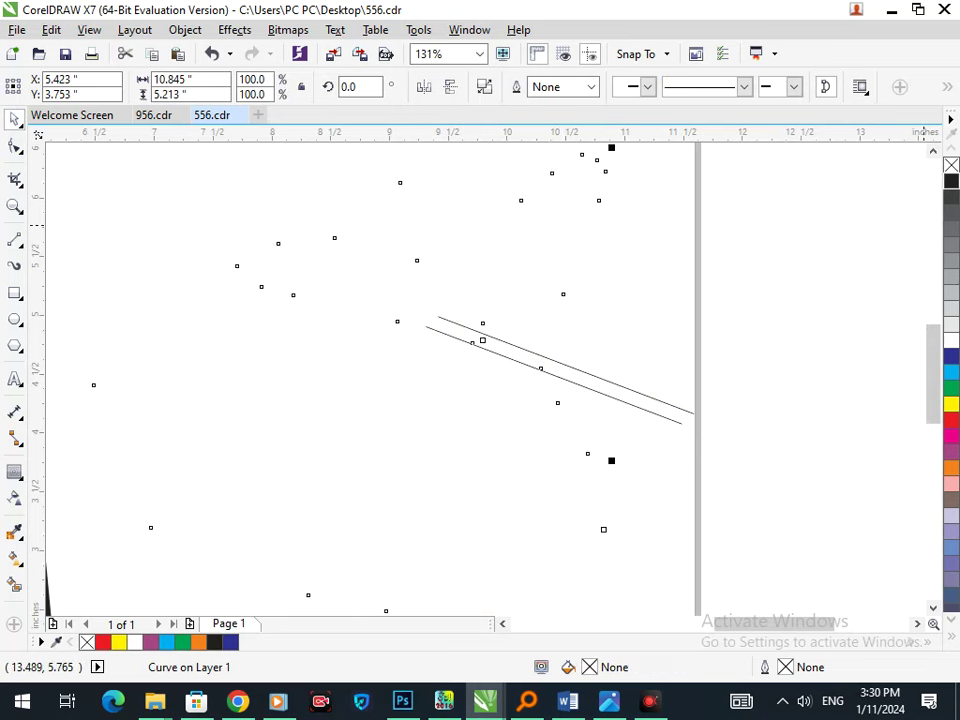
pyautogui.rightClick(951, 181)
pyautogui.click(792, 374)
pyautogui.scroll(4, 375, 284)
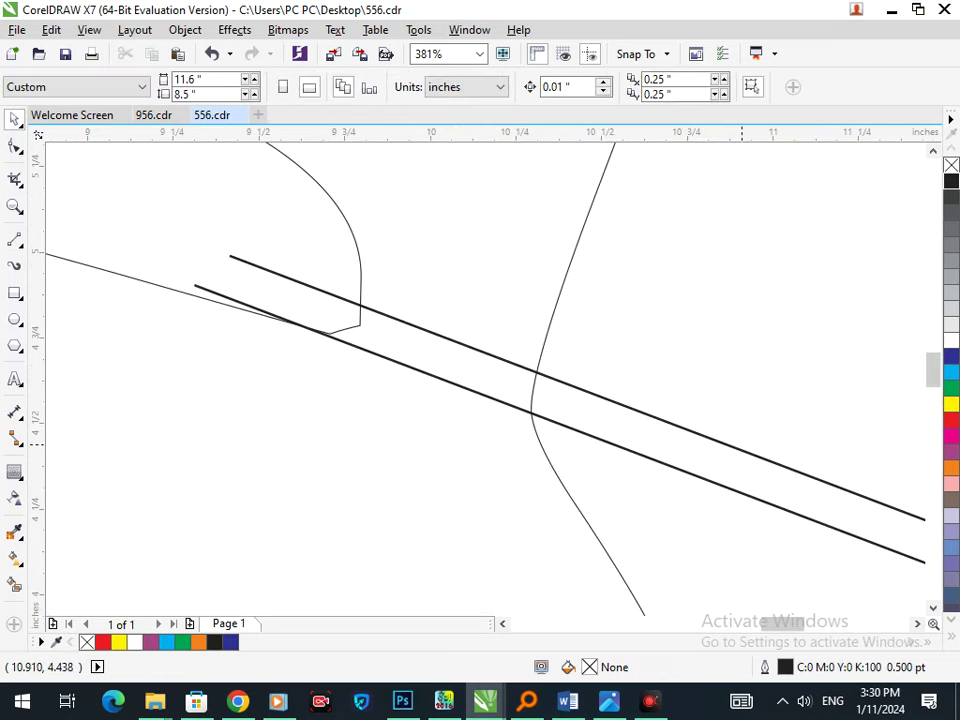
pyautogui.scroll(-8, 540, 330)
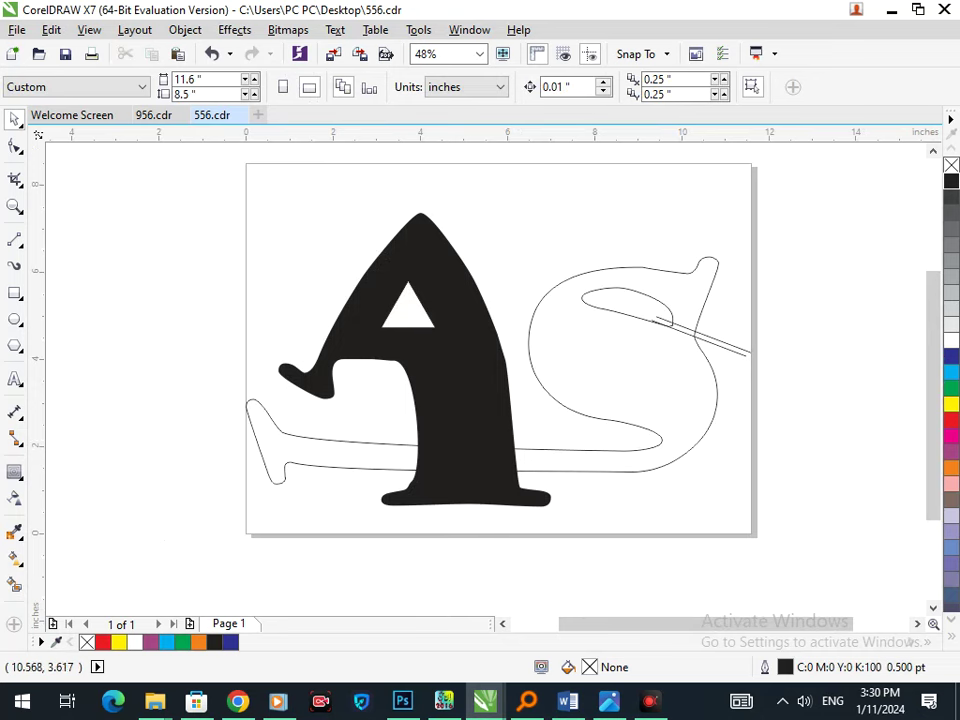
pyautogui.scroll(7, 771, 388)
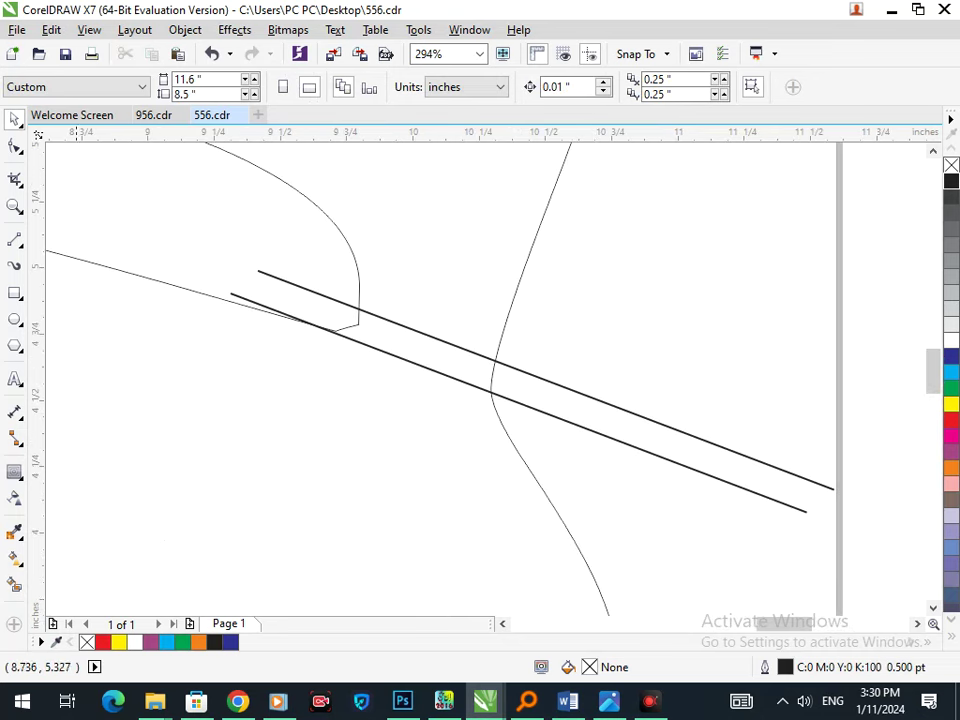
# Try to erase the line and outline segments around the S's neck with Virtual Segment Delete, and undo back to the filled S
pyautogui.click(18, 183)
pyautogui.click(118, 220)
pyautogui.press('F2')
pyautogui.moveTo(289, 285); pyautogui.dragTo(407, 381)
pyautogui.press('F3')
pyautogui.press('F2')
pyautogui.moveTo(570, 435); pyautogui.dragTo(434, 354)
pyautogui.moveTo(397, 283); pyautogui.dragTo(519, 304)
pyautogui.scroll(-6, 503, 398)
pyautogui.scroll(-6, 601, 368)
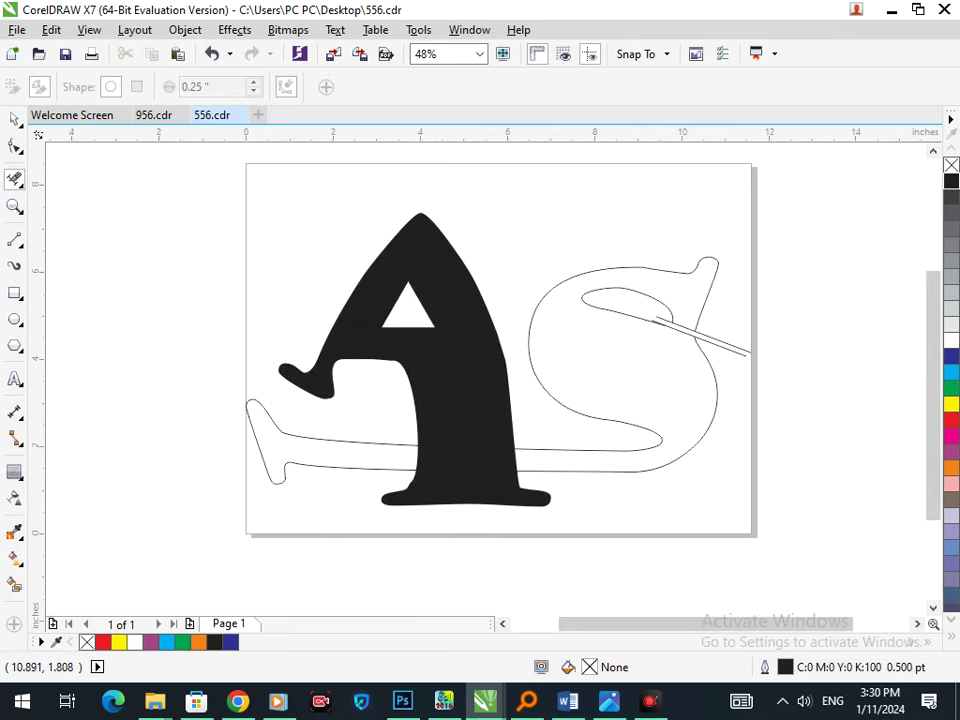
pyautogui.moveTo(736, 334); pyautogui.dragTo(735, 368)
pyautogui.moveTo(684, 321); pyautogui.dragTo(680, 348)
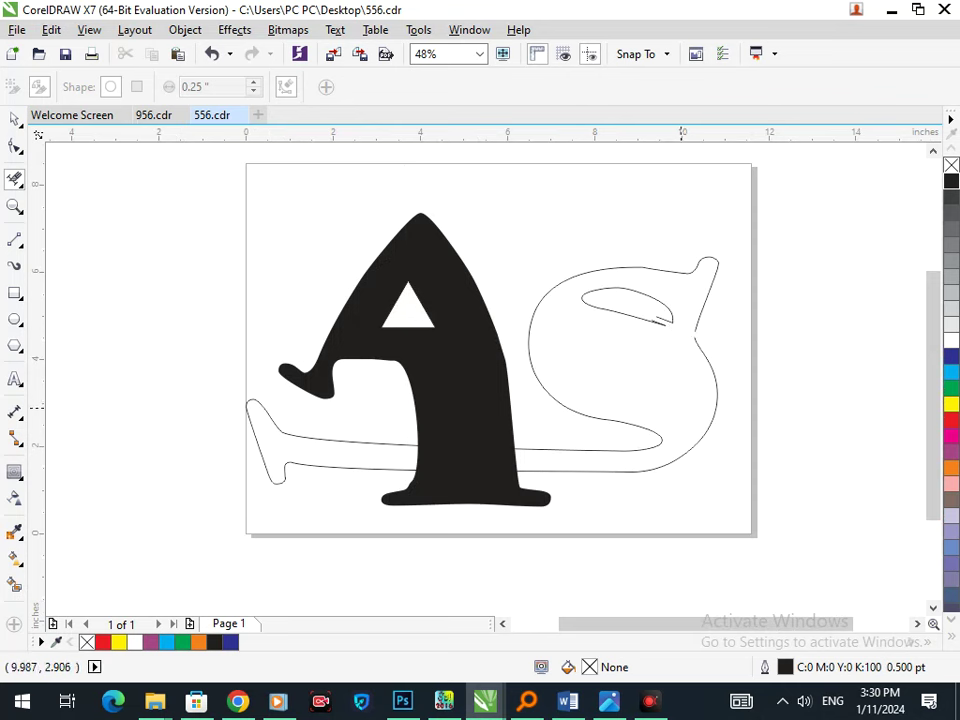
pyautogui.hotkey('ctrl', 'z')
pyautogui.hotkey('ctrl', 'z')
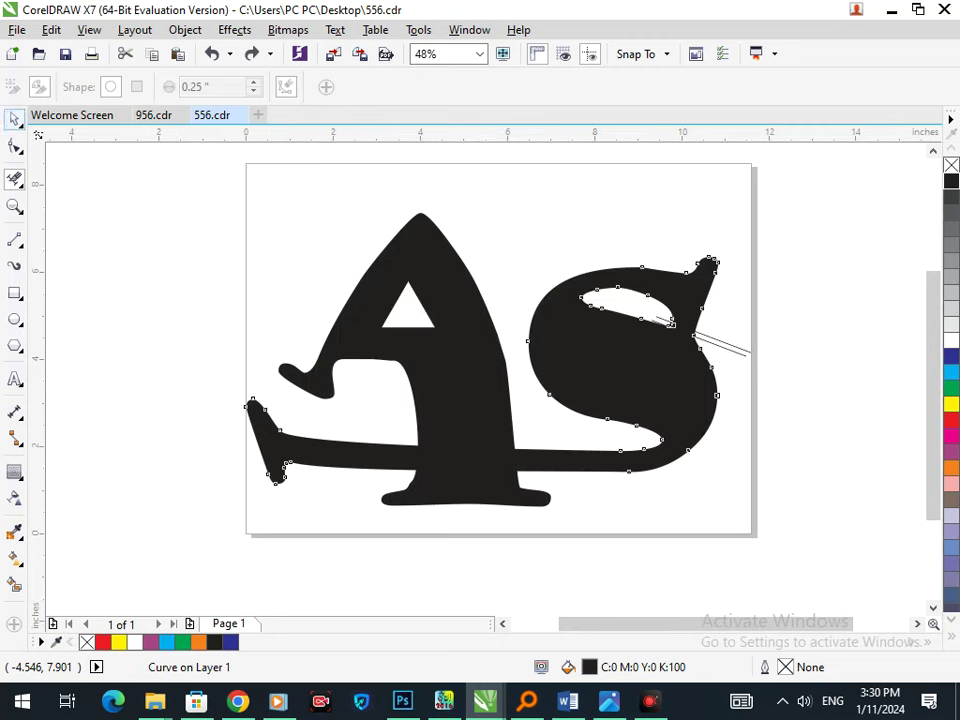
# Create a blue-grey (C:40 M:20 Y:0 K:40) shape from the S area outside the two cutting lines using Smart Fill
pyautogui.click(14, 119)
pyautogui.click(155, 325)
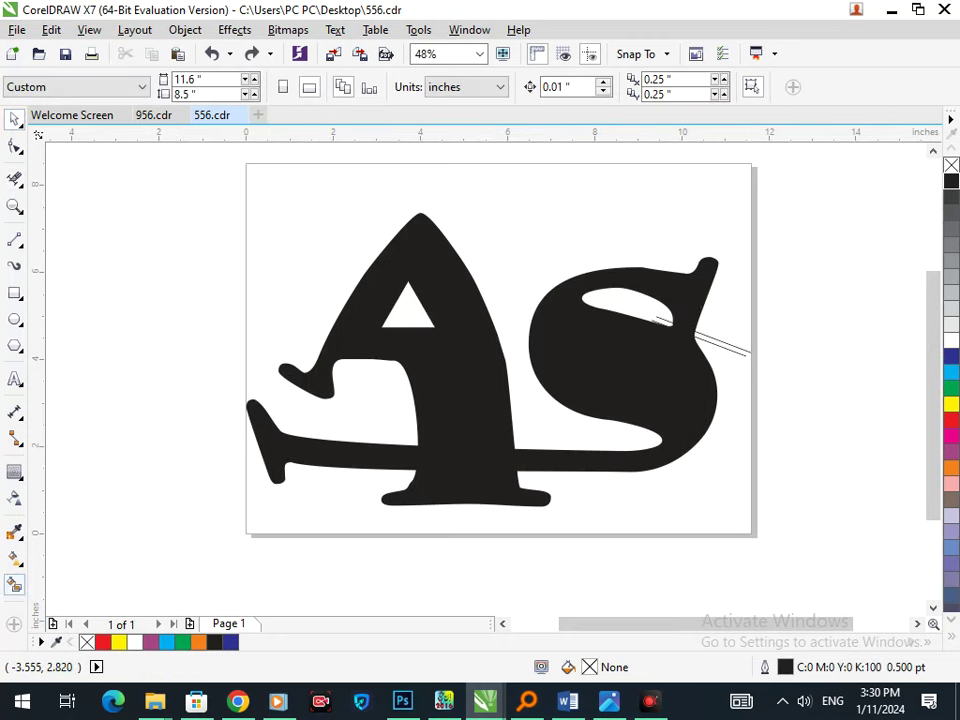
pyautogui.click(15, 584)
pyautogui.click(606, 378)
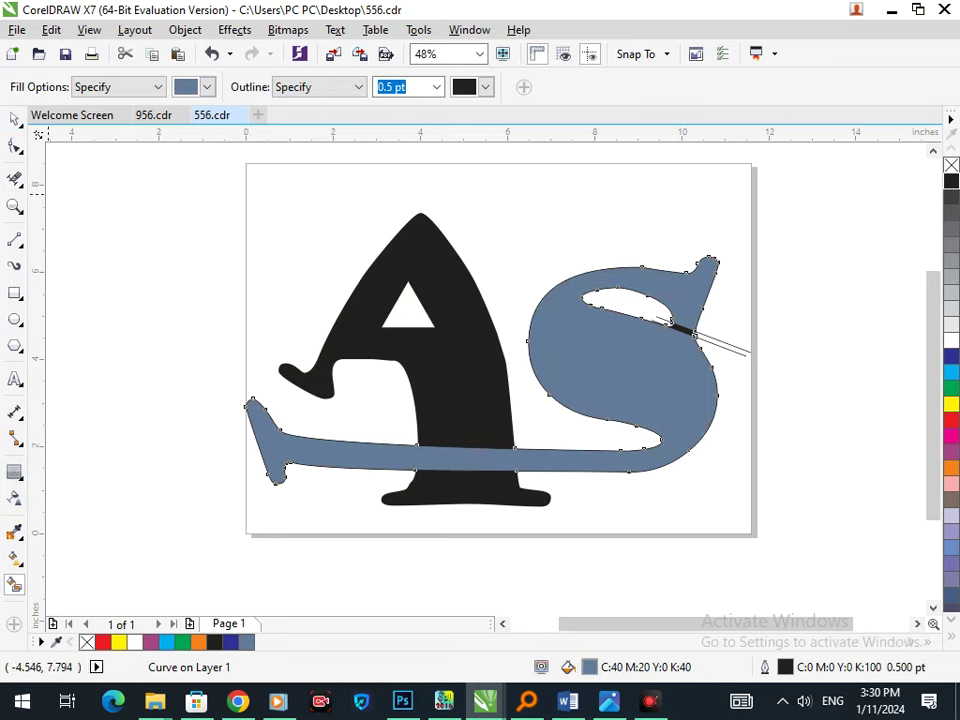
pyautogui.click(14, 119)
pyautogui.click(76, 242)
# Delete the original black S and both slanted cutting lines, keeping only the blue-grey S with its open neck
pyautogui.scroll(3, 713, 304)
pyautogui.moveTo(551, 464); pyautogui.dragTo(619, 479)
pyautogui.press('Delete')
pyautogui.click(697, 507)
pyautogui.press('Delete')
pyautogui.click(692, 534)
pyautogui.press('Delete')
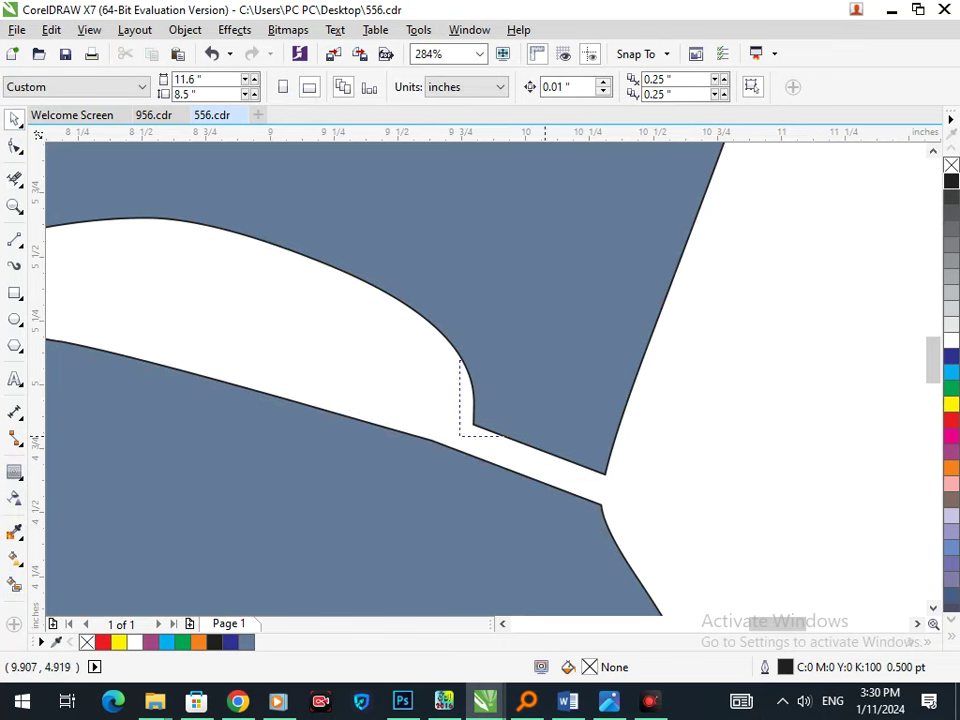
pyautogui.hotkey('shift', 'F4')
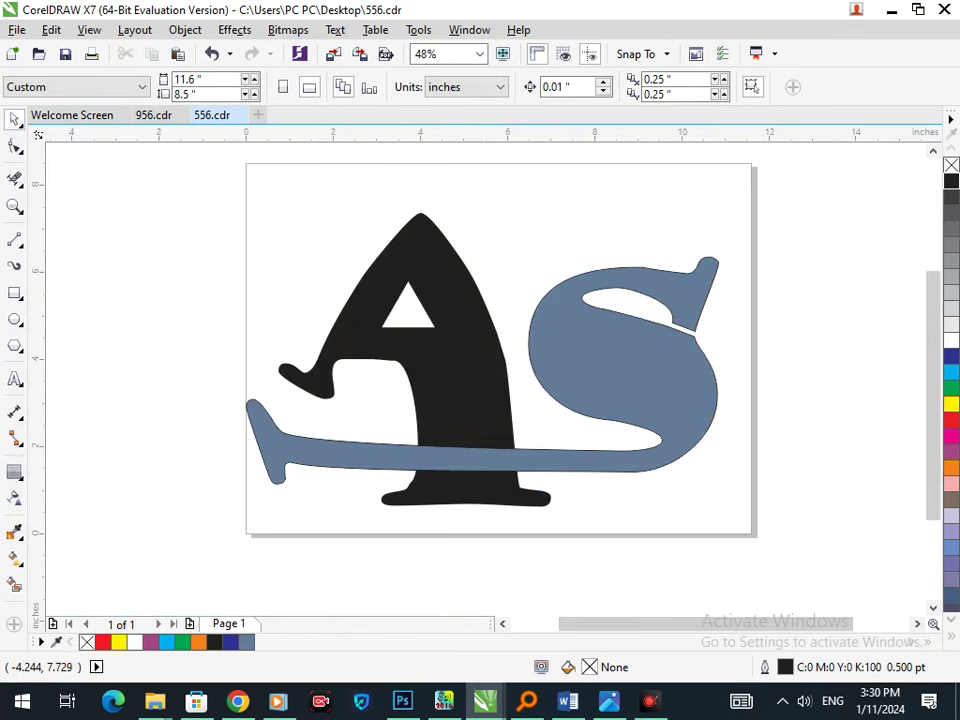
# Delete the two corner nodes on the lower side of the S's neck gap and reshape the shoulder into a smoother curve
pyautogui.click(15, 146)
pyautogui.click(685, 384)
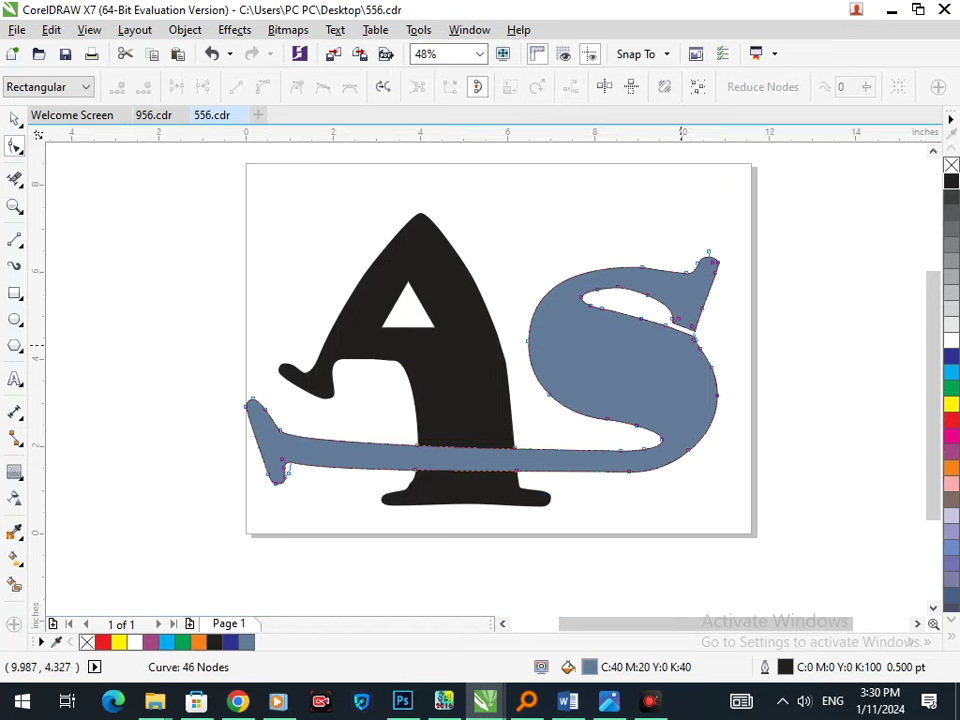
pyautogui.click(693, 338)
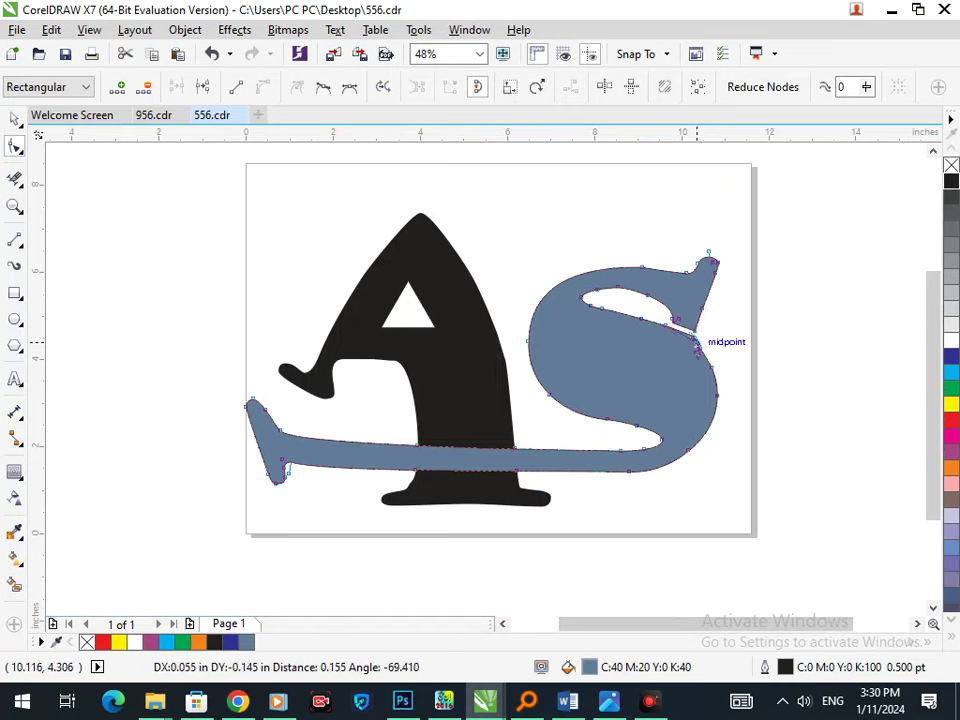
pyautogui.click(746, 380)
pyautogui.scroll(4, 716, 325)
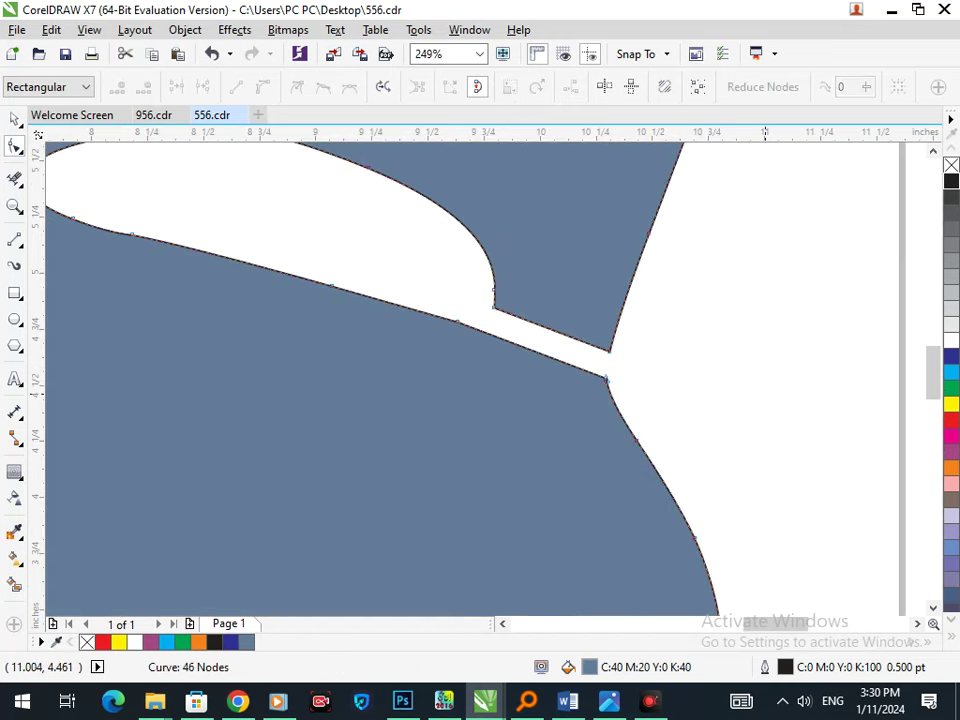
pyautogui.doubleClick(605, 378)
pyautogui.moveTo(577, 364); pyautogui.dragTo(568, 384)
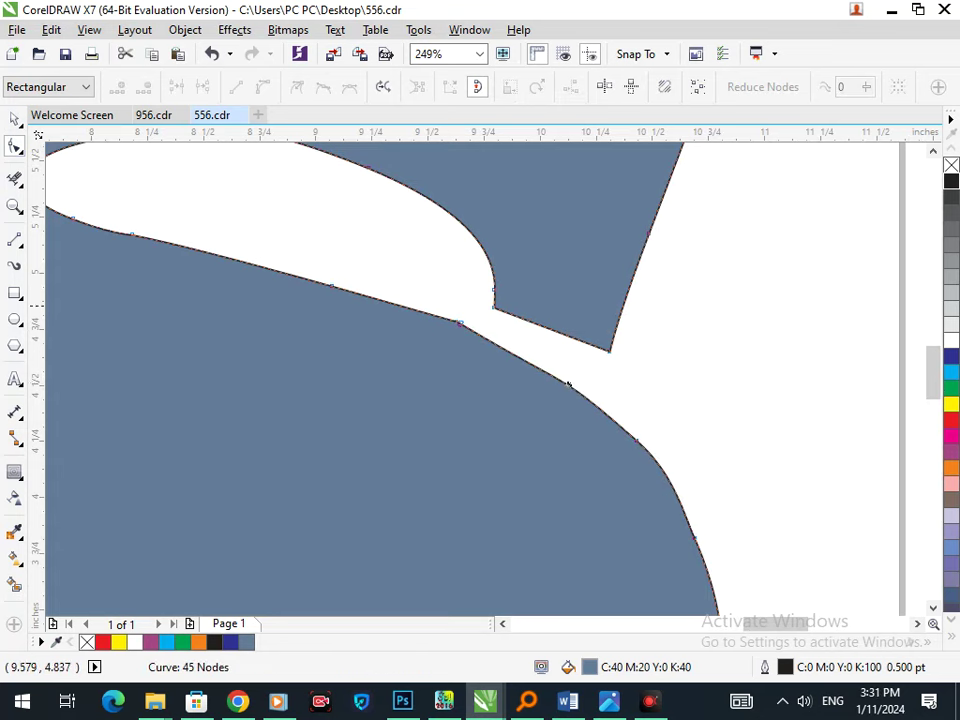
pyautogui.doubleClick(459, 323)
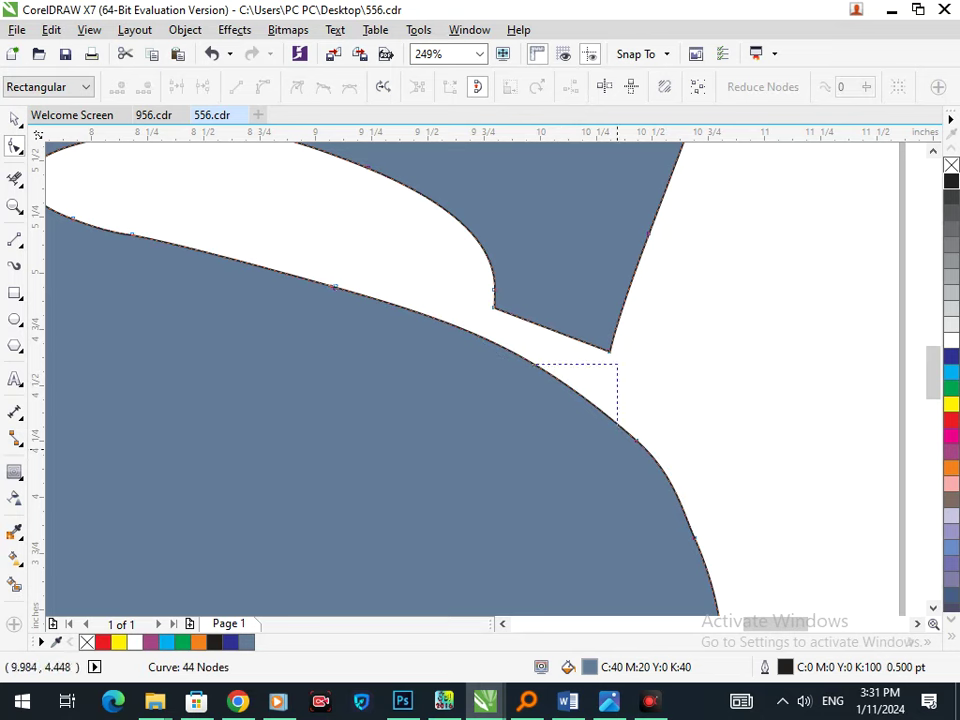
pyautogui.hotkey('shift', 'F4')
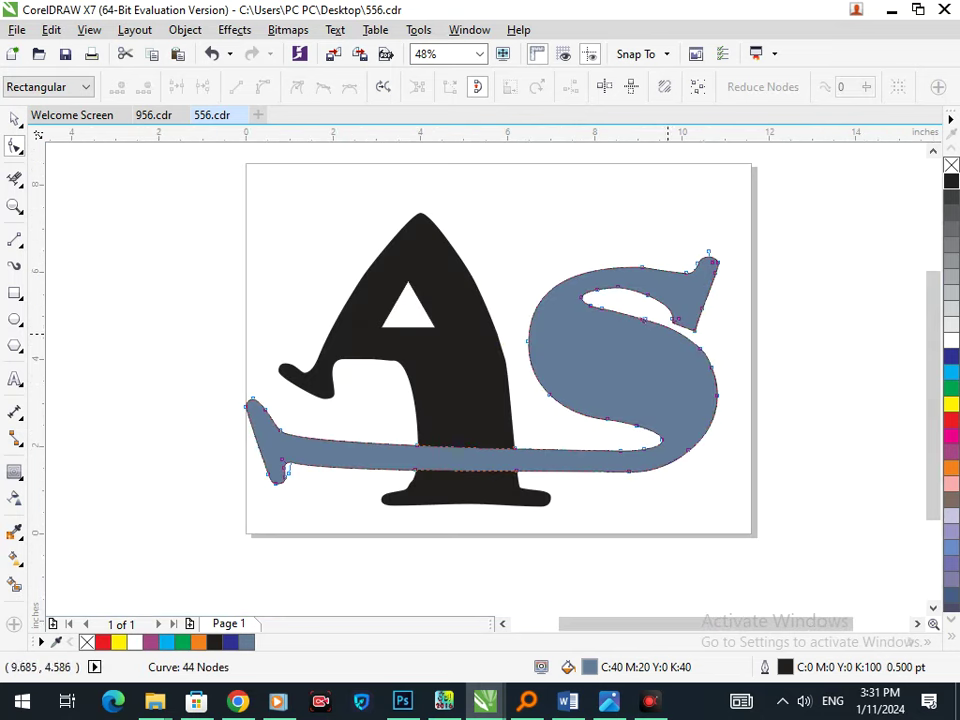
pyautogui.moveTo(701, 350)
pyautogui.mouseDown()
pyautogui.moveTo(692, 364)
pyautogui.moveTo(693, 343)
pyautogui.mouseUp()
pyautogui.click(720, 343)
# Try moving the nodes on the lower edge of the S's counter down and left, and undo the move
pyautogui.moveTo(642, 318); pyautogui.dragTo(588, 328)
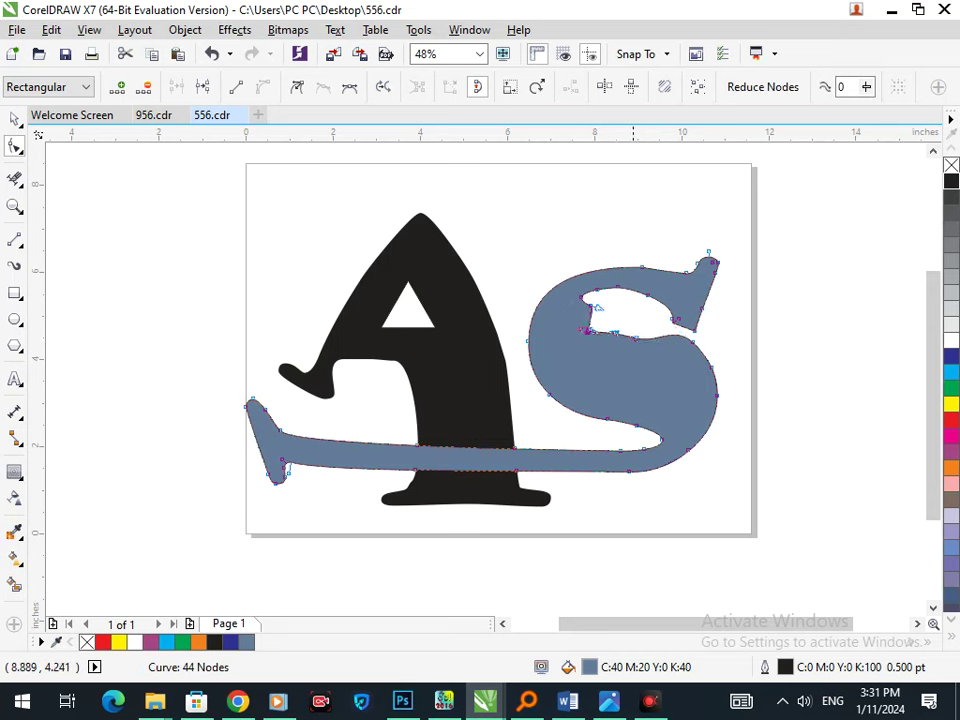
pyautogui.hotkey('ctrl', 'z')
pyautogui.hotkey('ctrl', 'z')
pyautogui.click(733, 343)
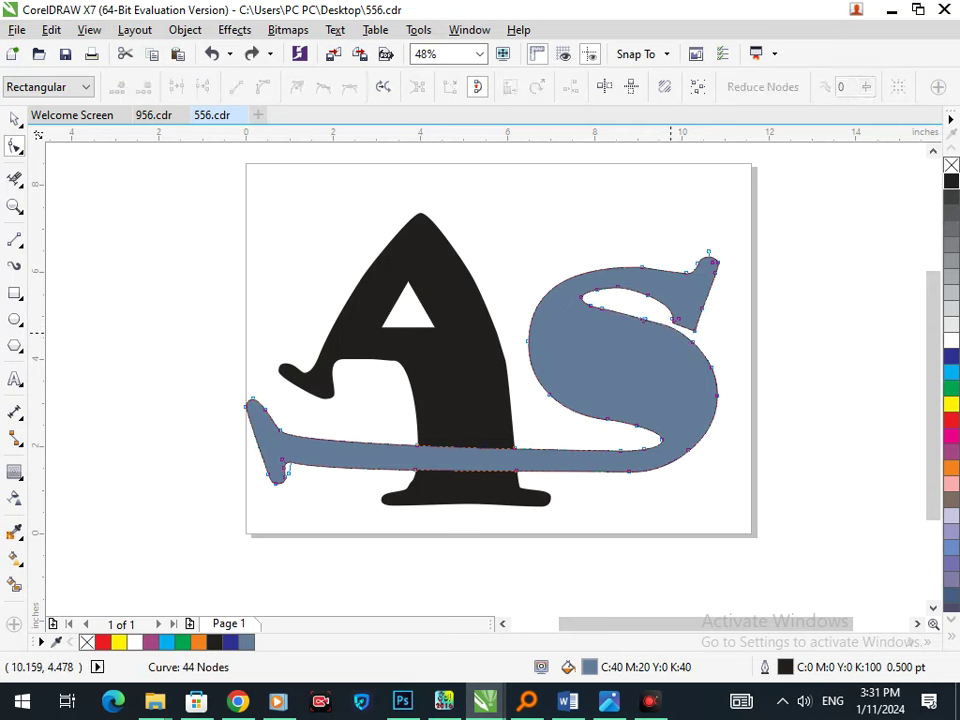
# Remove three surplus nodes along the S's counter edge and right shoulder, bending the curve slightly inward to smooth it
pyautogui.scroll(3, 765, 345)
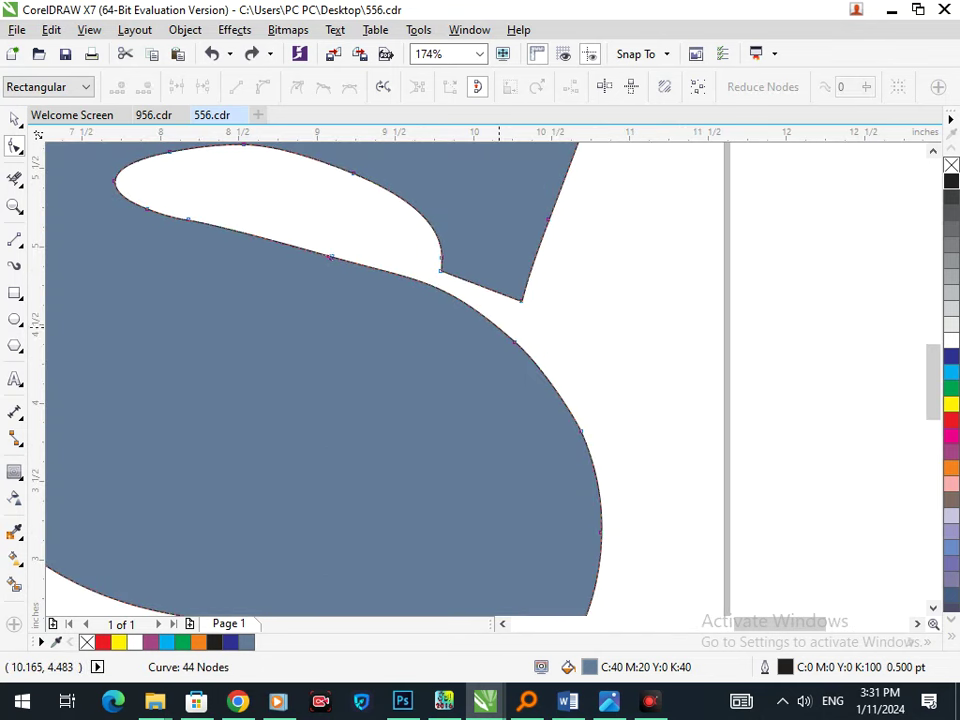
pyautogui.click(514, 342)
pyautogui.press('Delete')
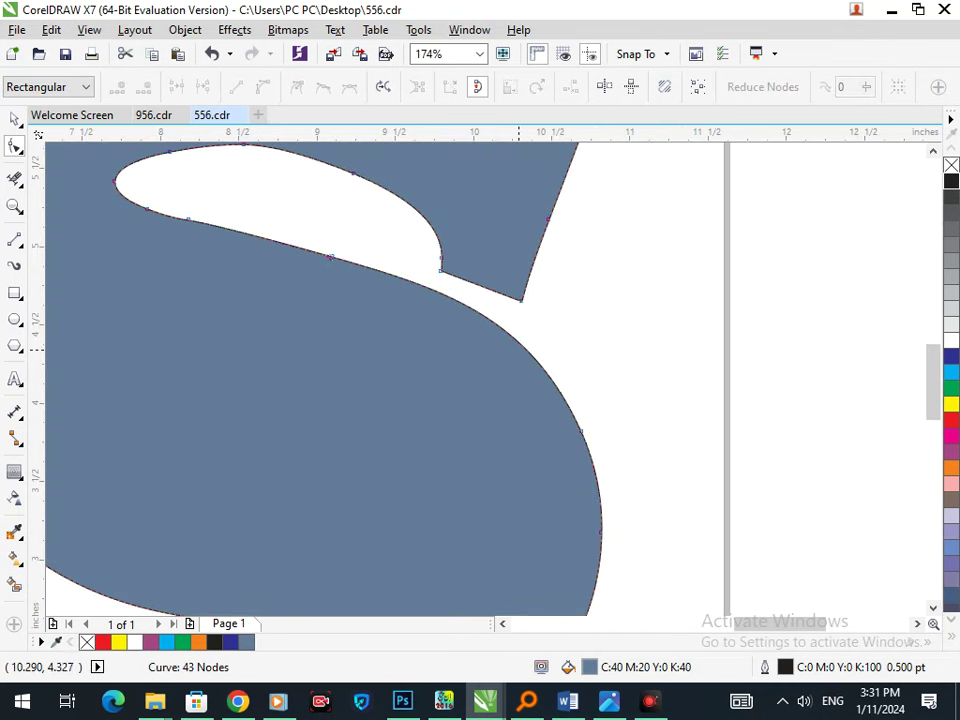
pyautogui.moveTo(516, 344); pyautogui.dragTo(513, 356)
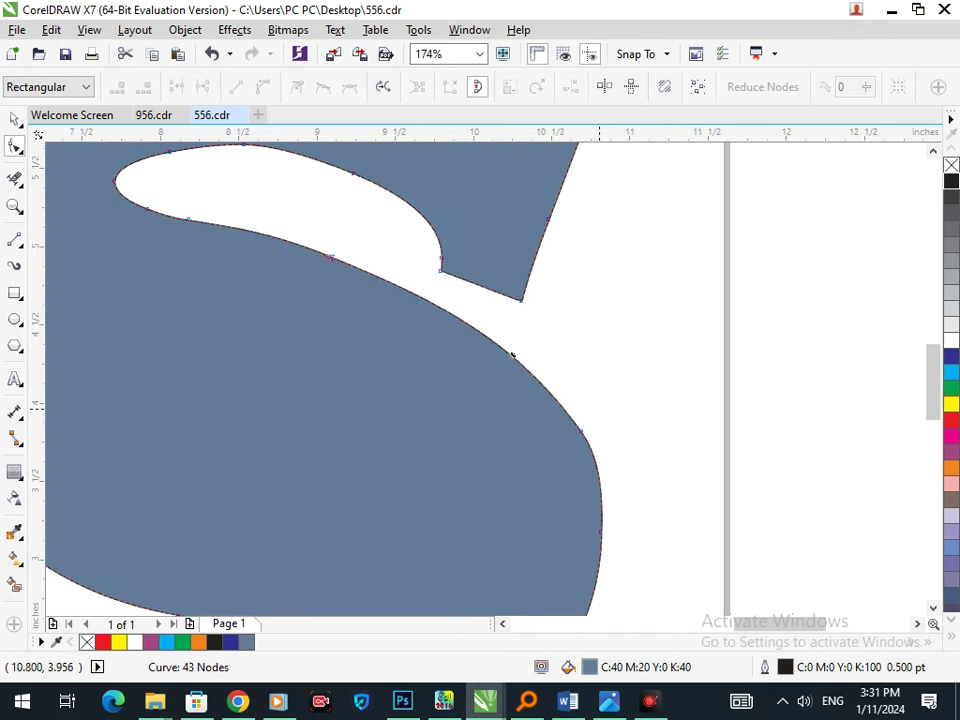
pyautogui.click(440, 288)
pyautogui.press('Delete')
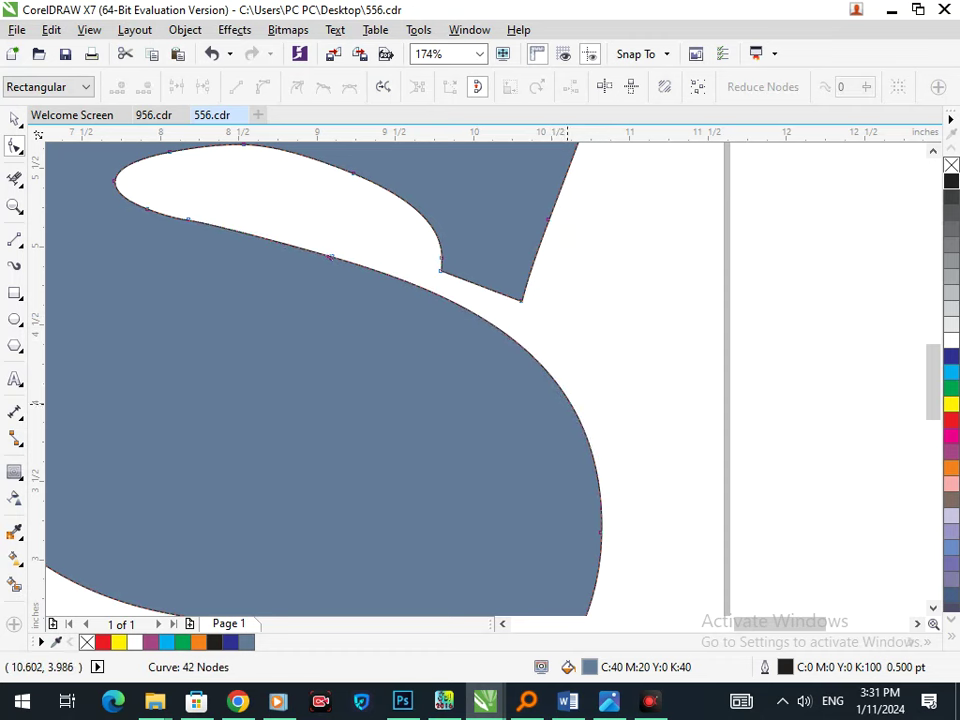
pyautogui.moveTo(572, 403)
pyautogui.mouseDown()
pyautogui.moveTo(548, 432)
pyautogui.moveTo(566, 411)
pyautogui.mouseUp()
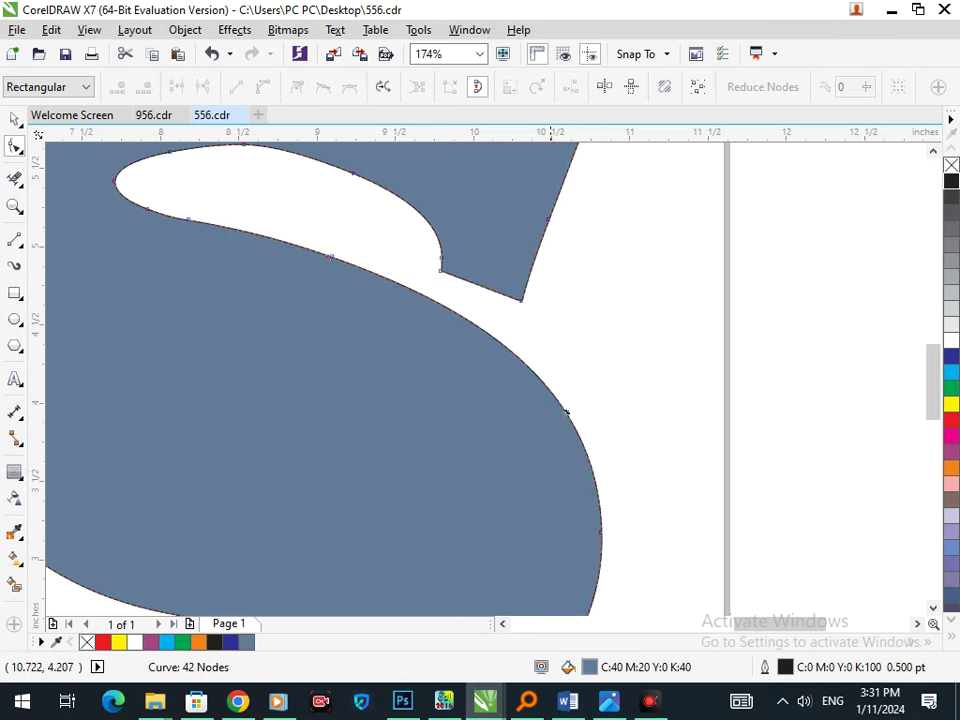
pyautogui.click(331, 257)
pyautogui.press('Delete')
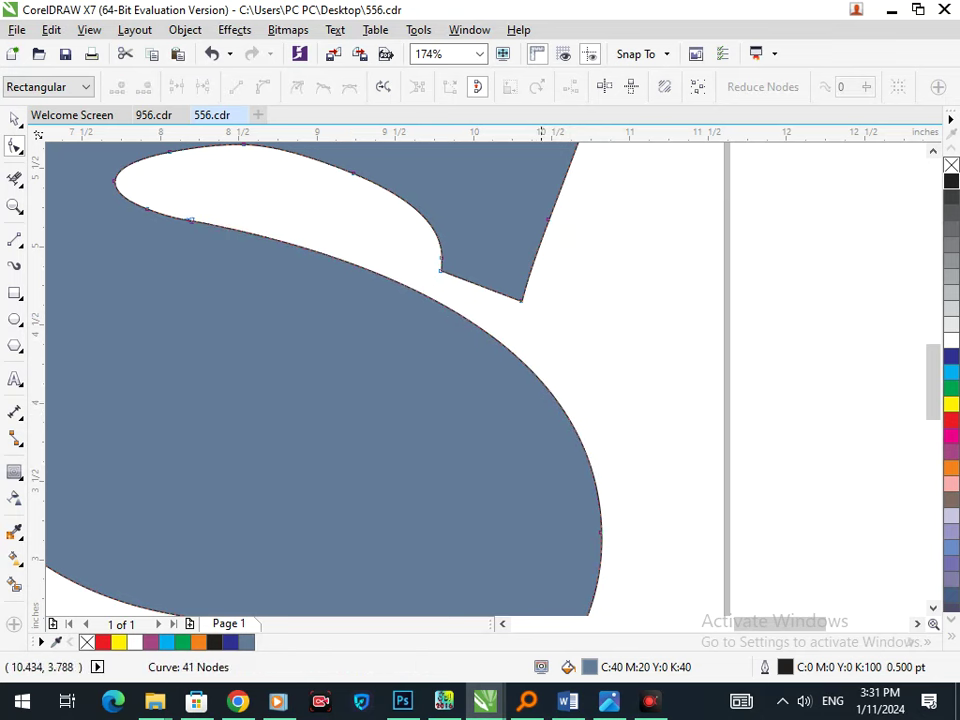
pyautogui.press('F4')
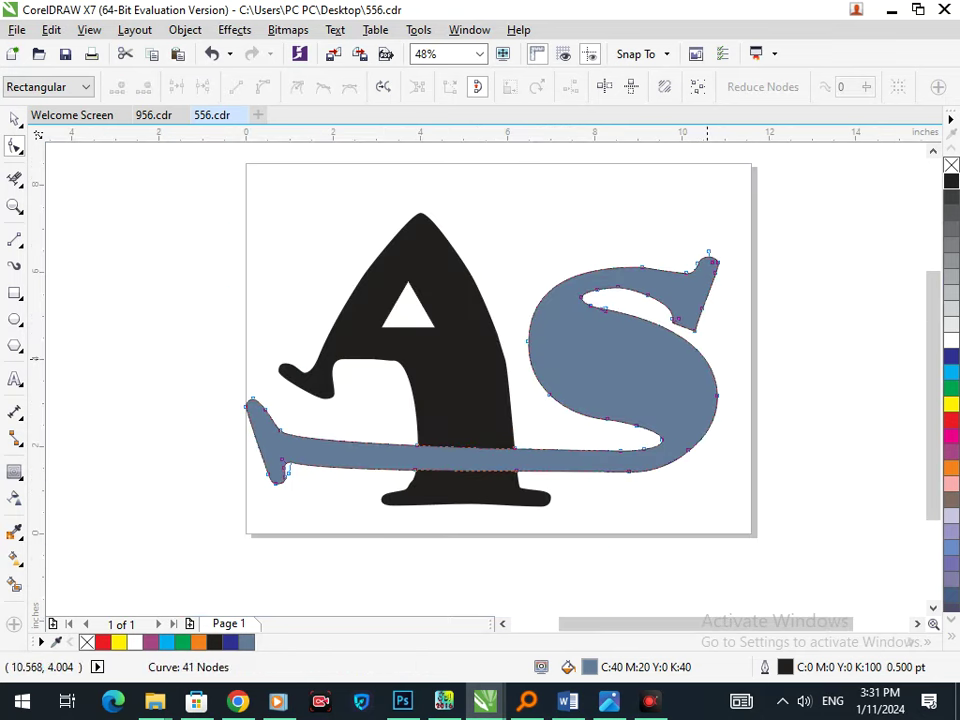
# Delete the node at the S's rightmost bulge and pull the right edge inward to form a rounder bowl
pyautogui.doubleClick(717, 395)
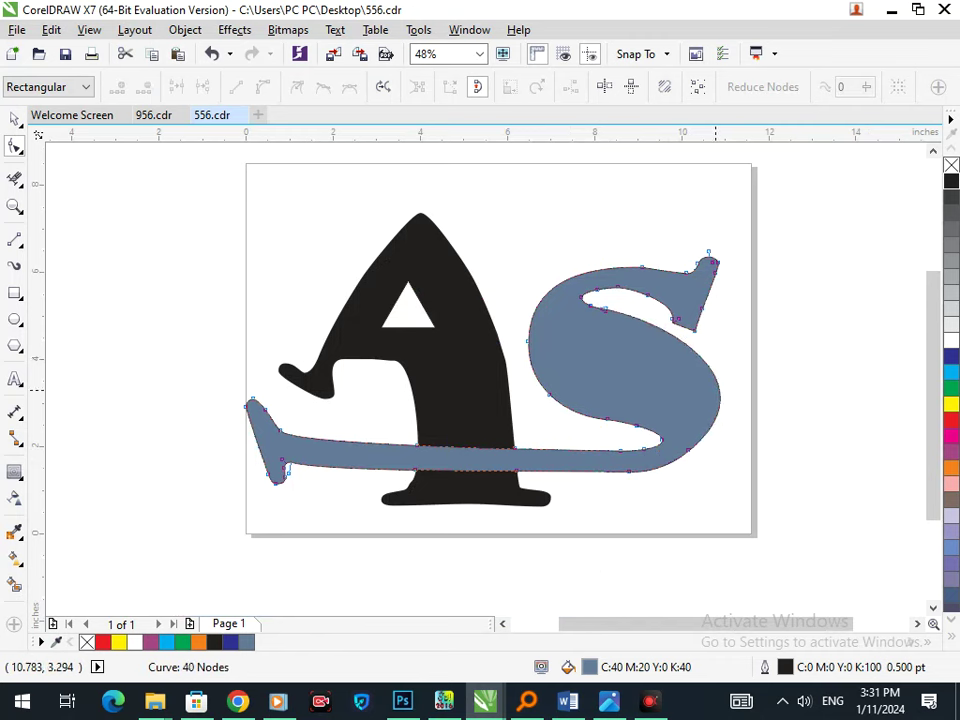
pyautogui.moveTo(717, 382); pyautogui.dragTo(687, 351)
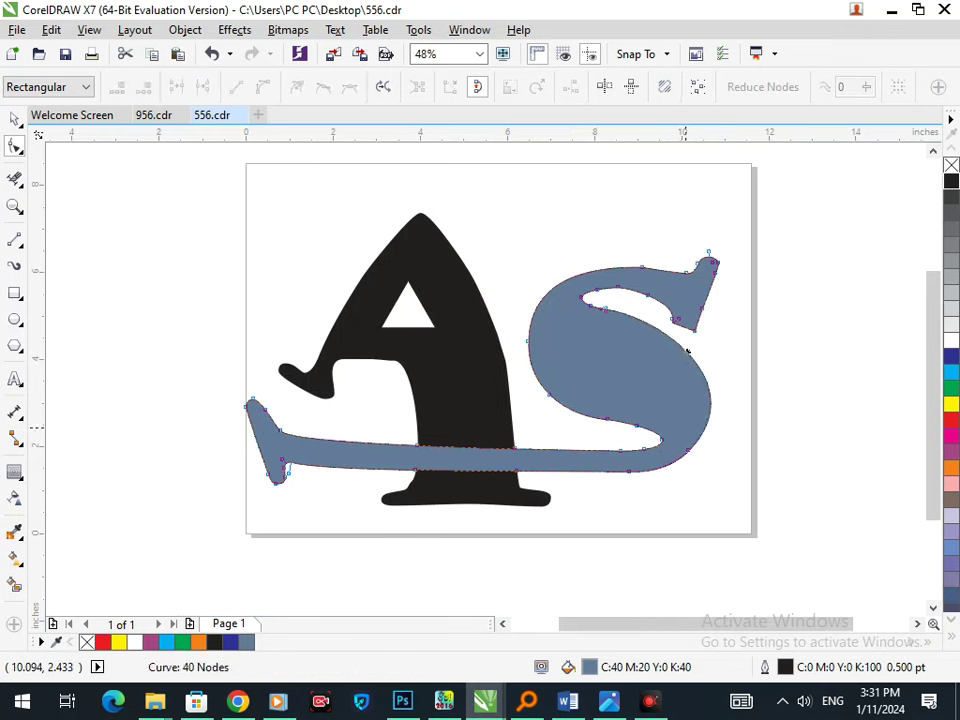
pyautogui.moveTo(688, 349)
pyautogui.mouseDown()
pyautogui.moveTo(682, 357)
pyautogui.moveTo(672, 336)
pyautogui.moveTo(668, 344)
pyautogui.moveTo(695, 362)
pyautogui.mouseUp()
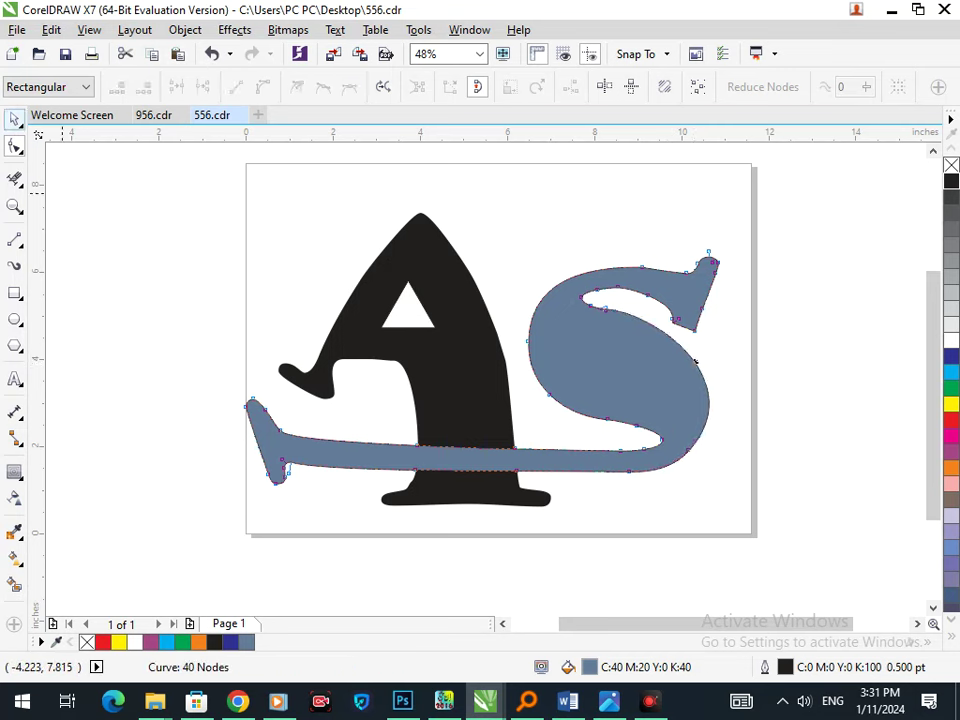
pyautogui.click(14, 119)
pyautogui.click(802, 381)
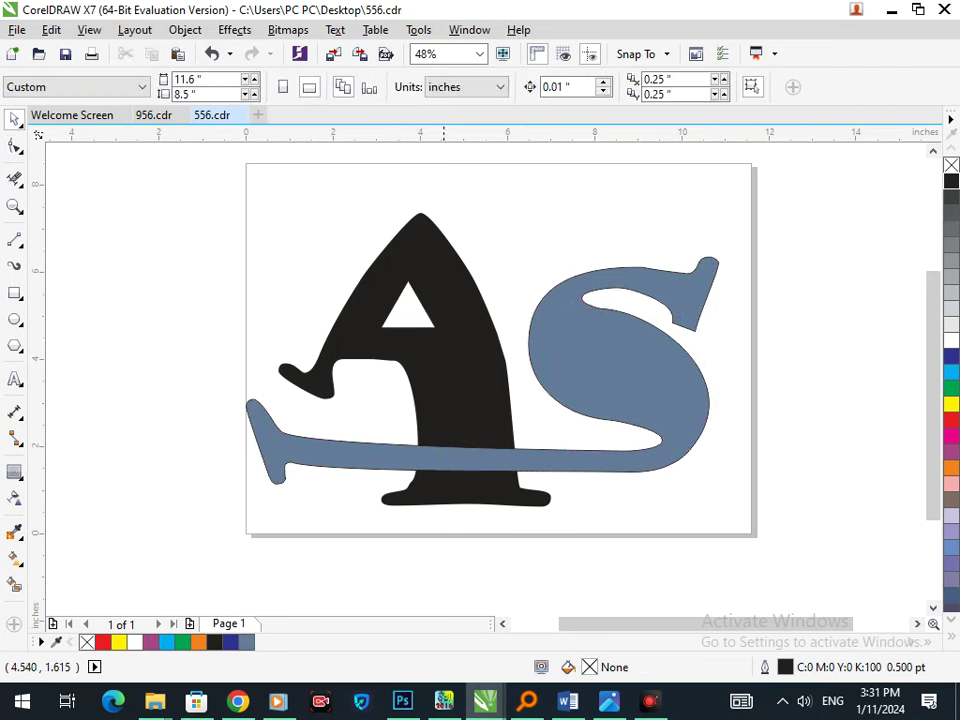
# Apply a yellow outside contour to the S with 1 step and a 0.1-inch offset
pyautogui.moveTo(443, 462); pyautogui.dragTo(428, 492)
pyautogui.hotkey('ctrl', 'z')
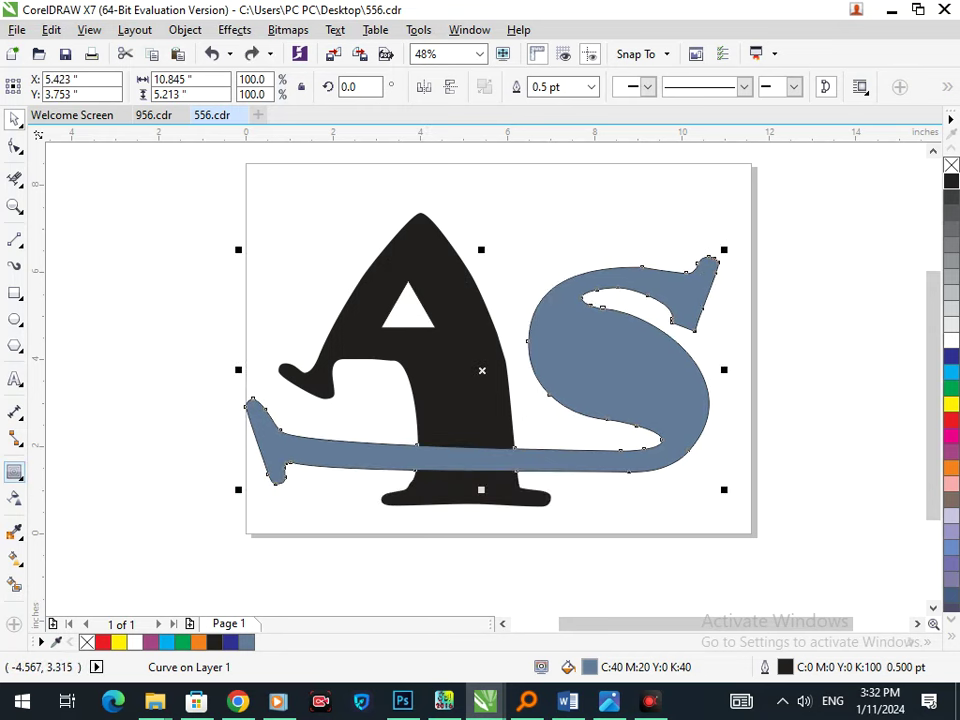
pyautogui.click(14, 471)
pyautogui.click(90, 512)
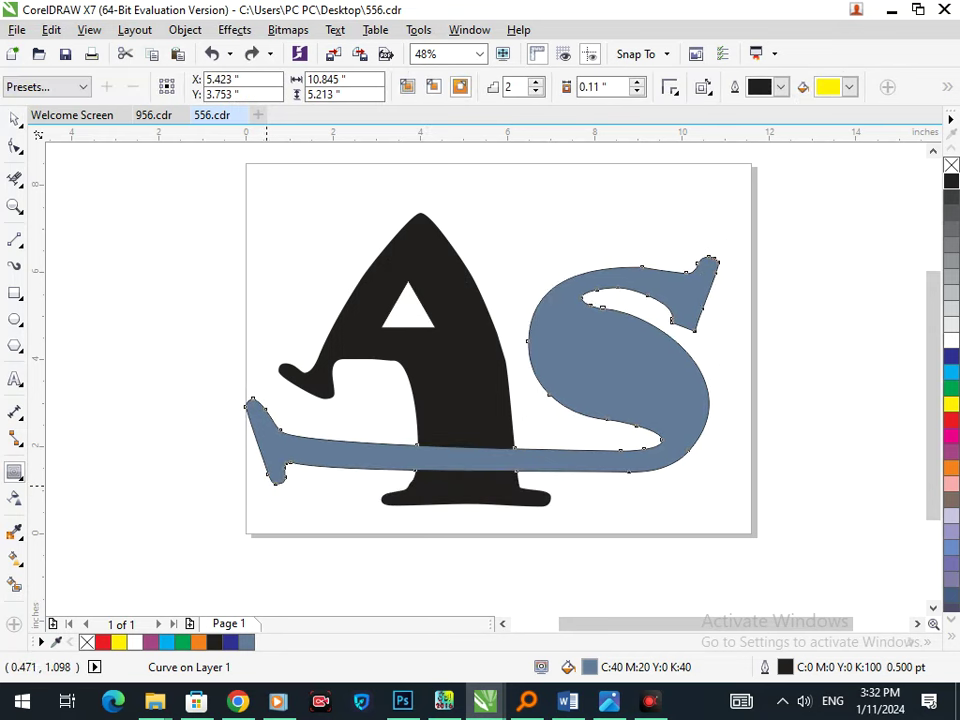
pyautogui.moveTo(270, 487); pyautogui.dragTo(263, 494)
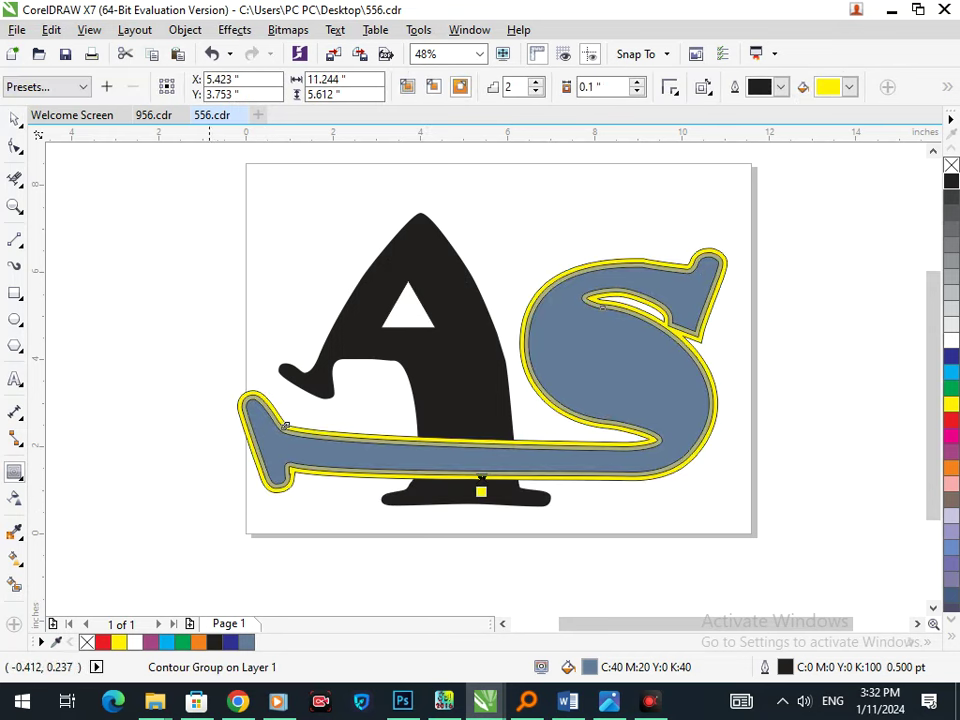
pyautogui.click(14, 118)
pyautogui.click(536, 91)
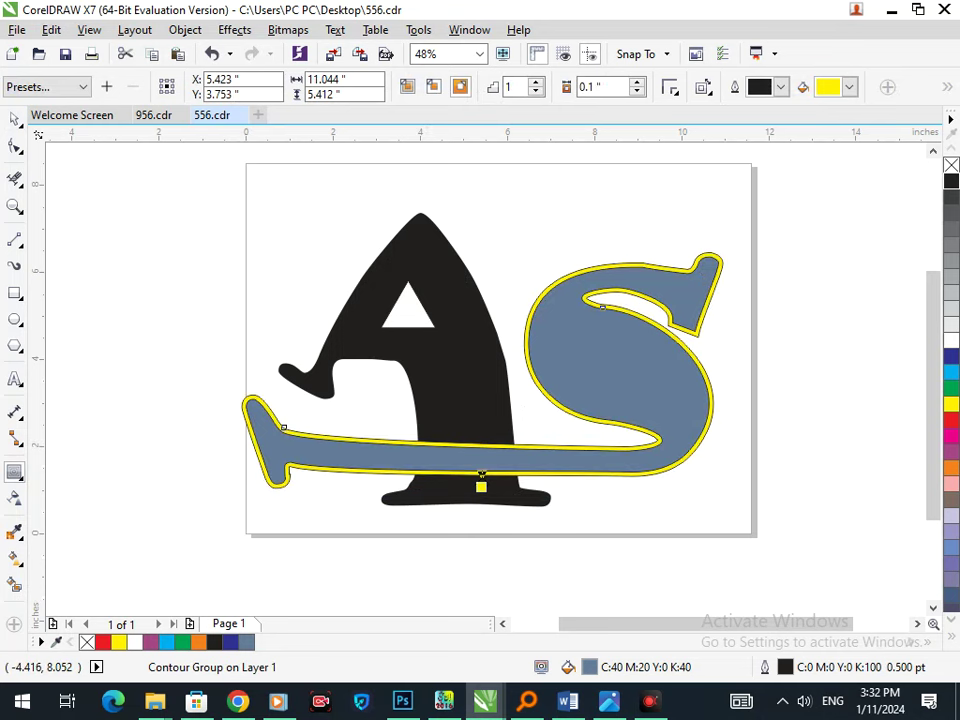
# Try larger offsets of 4, 2 and 1 inch on the S's outside contour
pyautogui.click(637, 88)
pyautogui.write('4')
pyautogui.press('Return')
pyautogui.click(637, 87)
pyautogui.write('2')
pyautogui.press('Return')
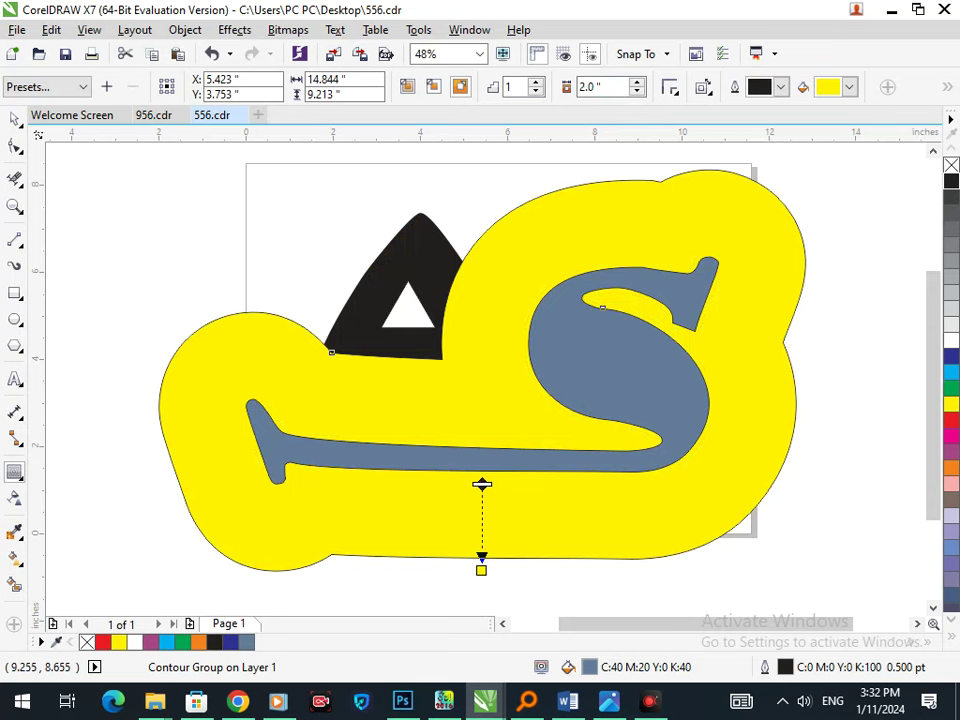
pyautogui.click(637, 87)
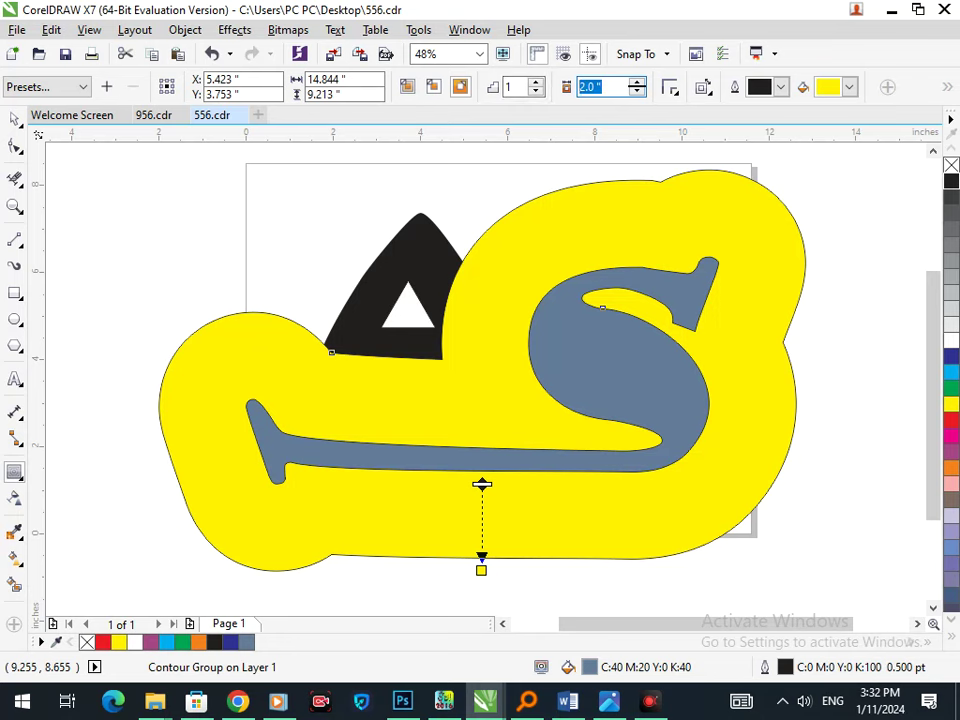
pyautogui.write('1')
pyautogui.press('Return')
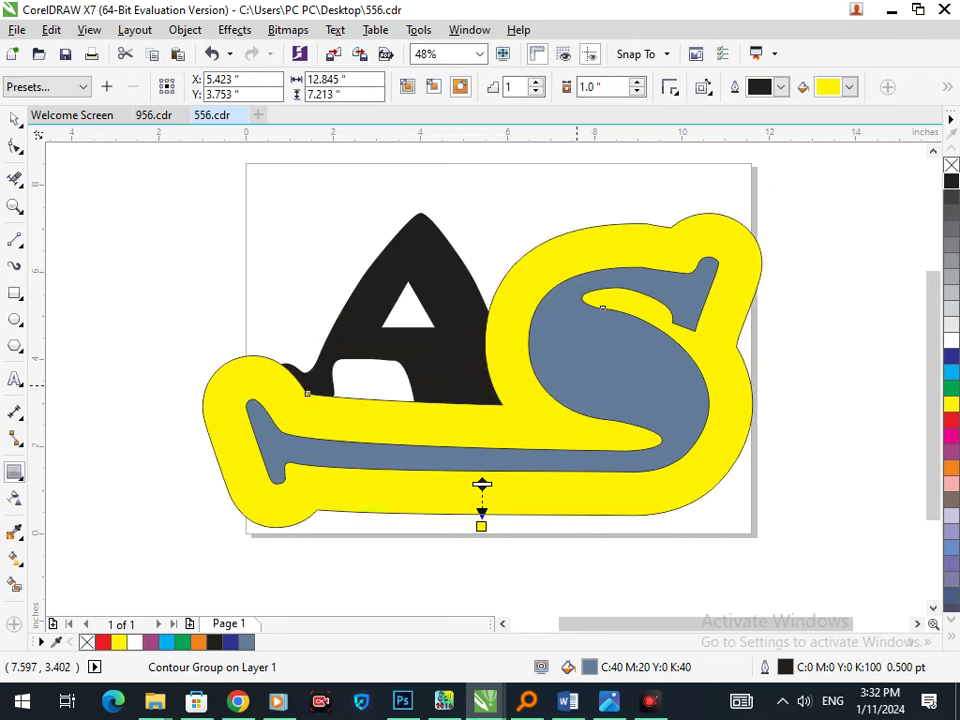
# Reduce the S's contour offset gradually to 0.19 inch
pyautogui.click(637, 91)
pyautogui.click(637, 91)
pyautogui.click(637, 91)
pyautogui.click(637, 91)
pyautogui.click(637, 91)
pyautogui.click(637, 91)
pyautogui.click(637, 91)
pyautogui.click(637, 91)
pyautogui.moveTo(481, 518); pyautogui.dragTo(481, 501)
pyautogui.click(637, 90)
pyautogui.click(637, 90)
pyautogui.click(637, 90)
pyautogui.click(637, 90)
pyautogui.click(637, 92)
pyautogui.click(637, 92)
pyautogui.click(637, 92)
pyautogui.click(637, 92)
pyautogui.click(637, 92)
pyautogui.click(637, 92)
pyautogui.click(637, 92)
pyautogui.click(637, 92)
pyautogui.click(637, 92)
pyautogui.click(637, 92)
pyautogui.click(637, 92)
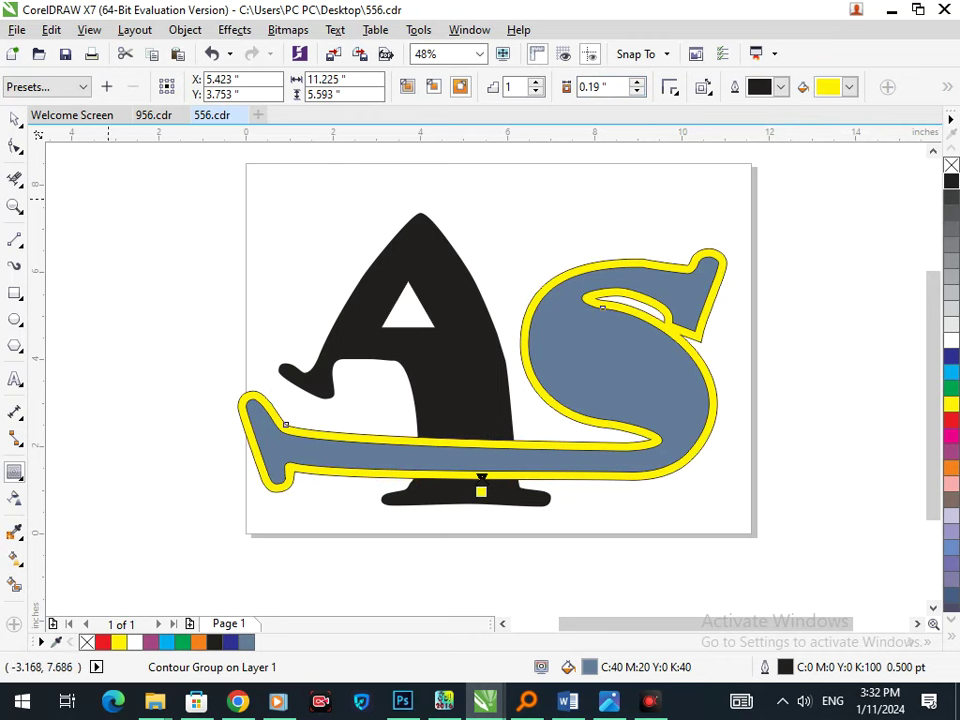
# Nudge the S together with its contour up by 0.07 inch
pyautogui.click(14, 119)
pyautogui.click(118, 222)
pyautogui.click(287, 467)
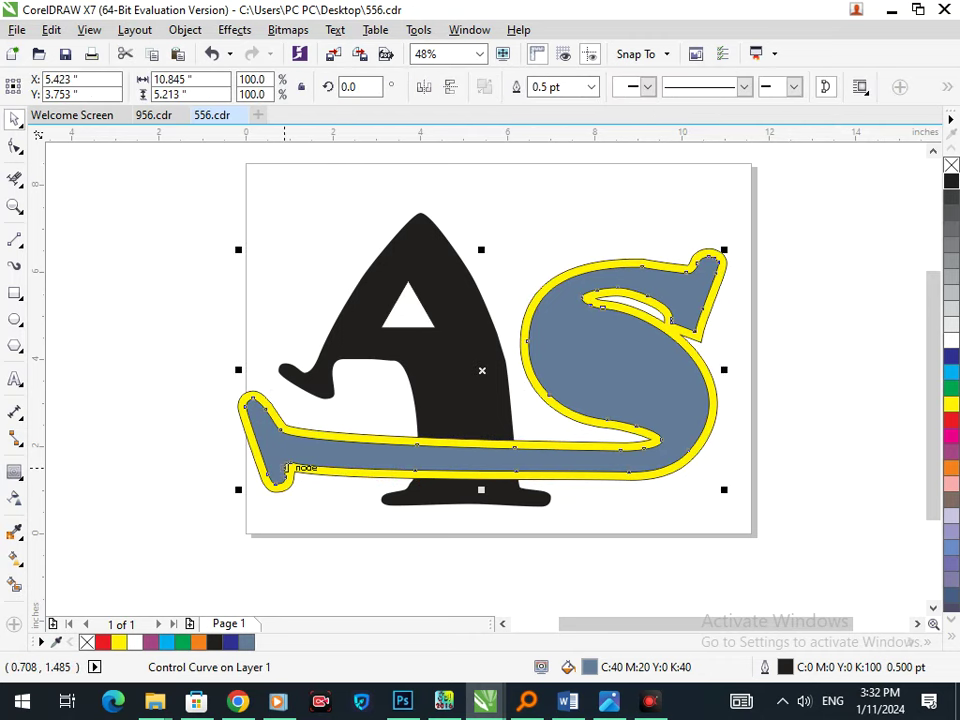
pyautogui.press('Up')
pyautogui.press('Up')
pyautogui.press('Up')
pyautogui.press('Up')
pyautogui.press('Up')
pyautogui.press('Up')
pyautogui.press('Up')
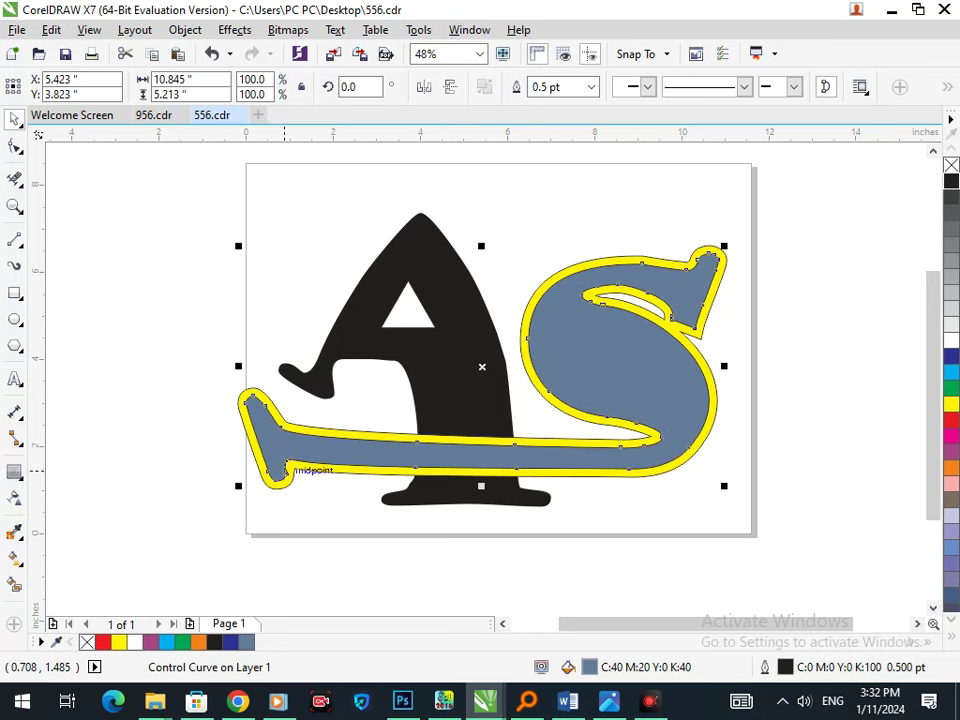
pyautogui.click(525, 555)
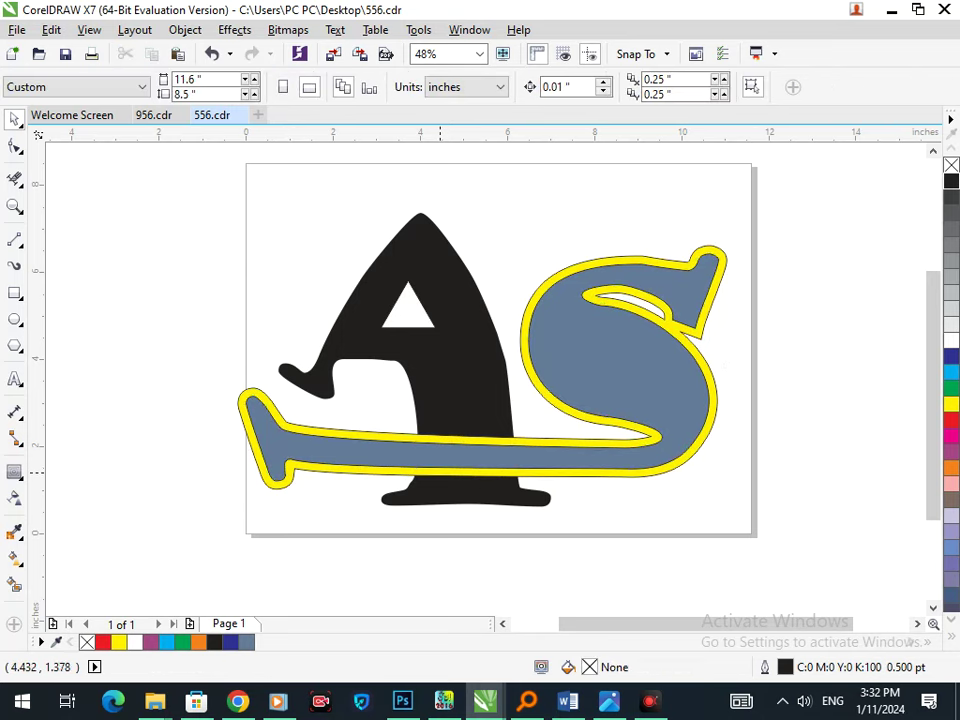
# Break the S's contour group apart and test the separation by moving the yellow shape, undoing the move
pyautogui.moveTo(431, 468); pyautogui.dragTo(339, 468)
pyautogui.hotkey('ctrl', 'z')
pyautogui.moveTo(155, 701)
pyautogui.click(185, 30)
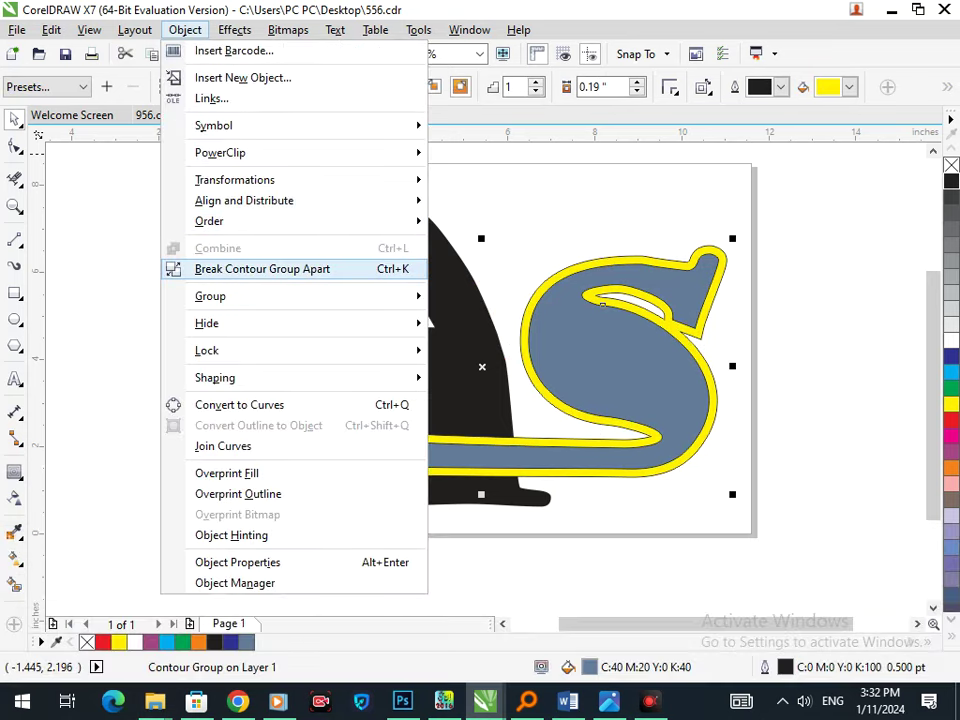
pyautogui.click(225, 270)
pyautogui.hotkey('ctrl', 'k')
pyautogui.moveTo(283, 479); pyautogui.dragTo(231, 512)
pyautogui.hotkey('ctrl', 'z')
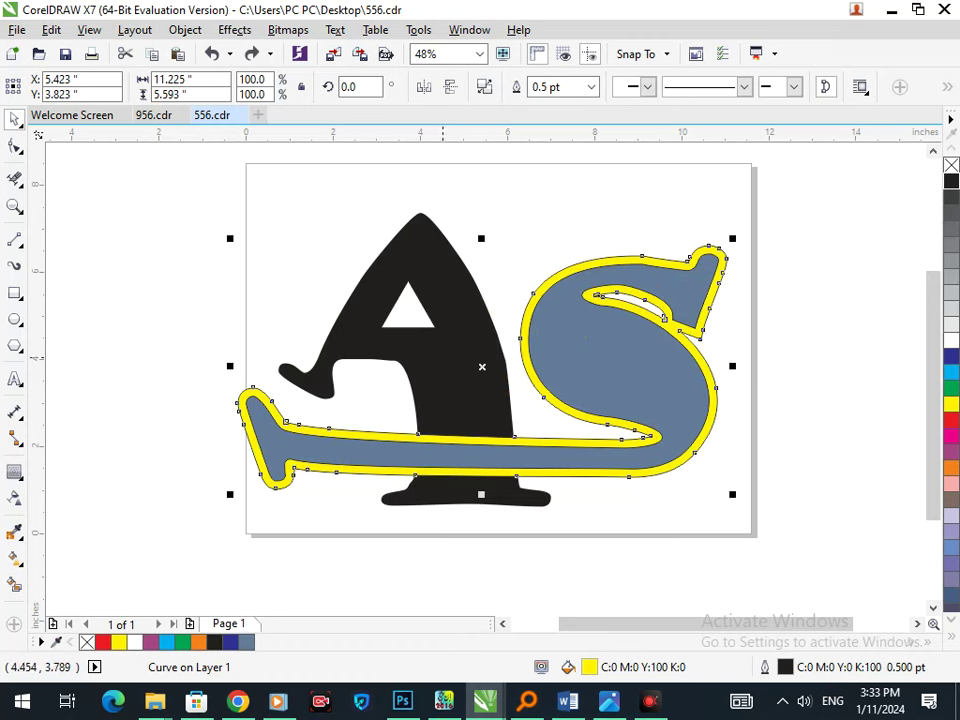
# Trim the A with the yellow contour shape and delete that shape, leaving a gap around the S's tail
pyautogui.click(545, 87)
pyautogui.click(514, 264)
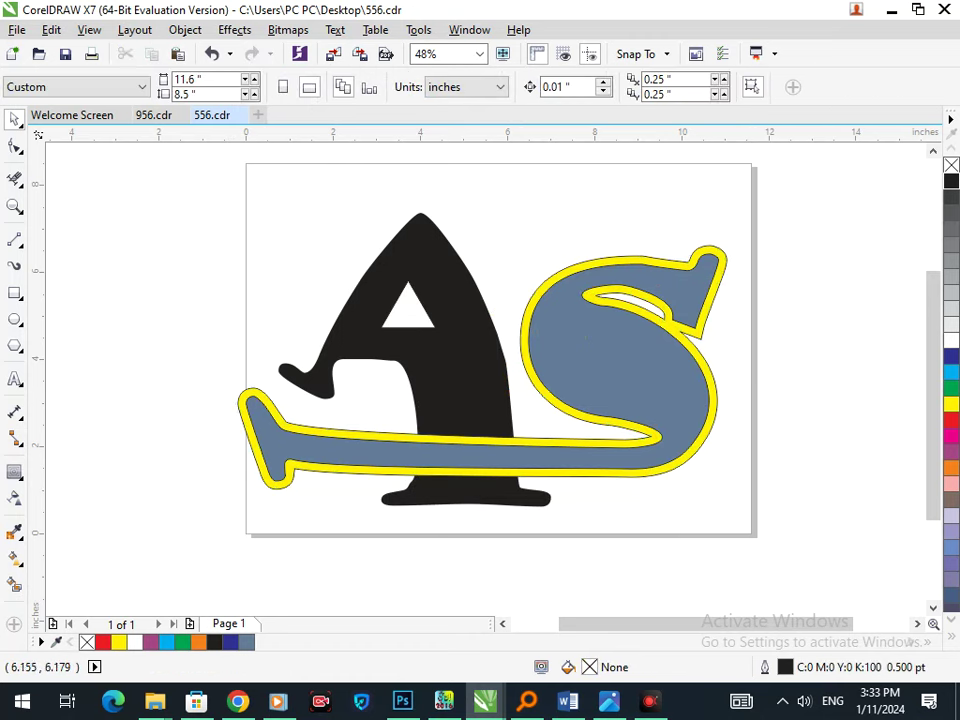
pyautogui.click(397, 471)
pyautogui.moveTo(397, 471); pyautogui.dragTo(187, 438)
pyautogui.press('Delete')
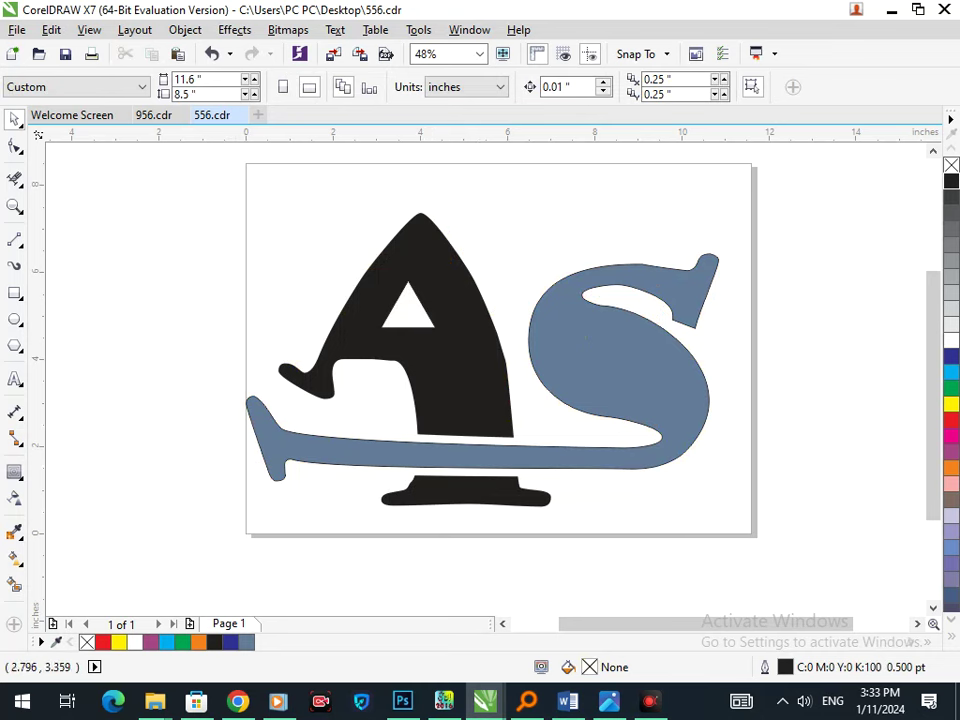
# Shorten the S's long tail by moving all nodes of its left foot about 0.6 inch to the right
pyautogui.scroll(-1, 367, 387)
pyautogui.scroll(-2, 375, 346)
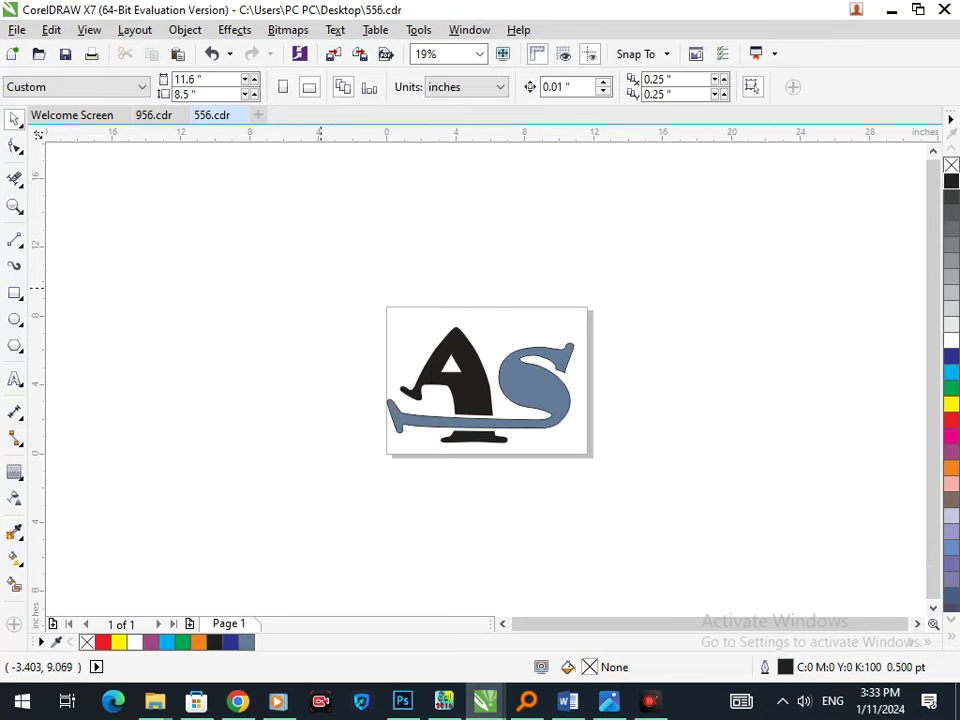
pyautogui.scroll(2, 347, 358)
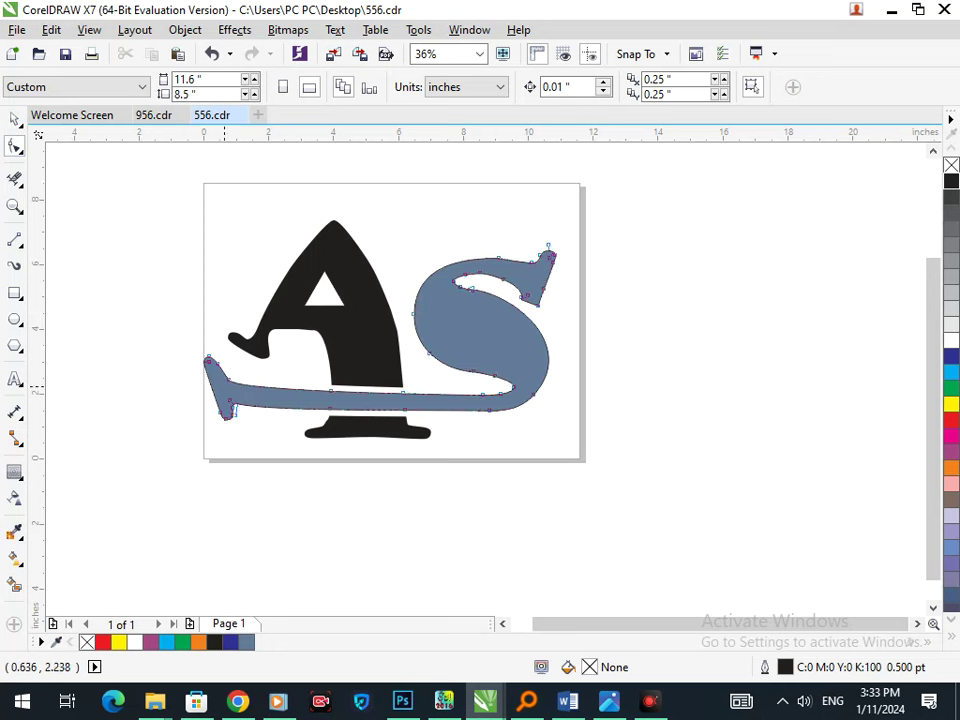
pyautogui.click(225, 386)
pyautogui.moveTo(191, 351); pyautogui.dragTo(250, 411)
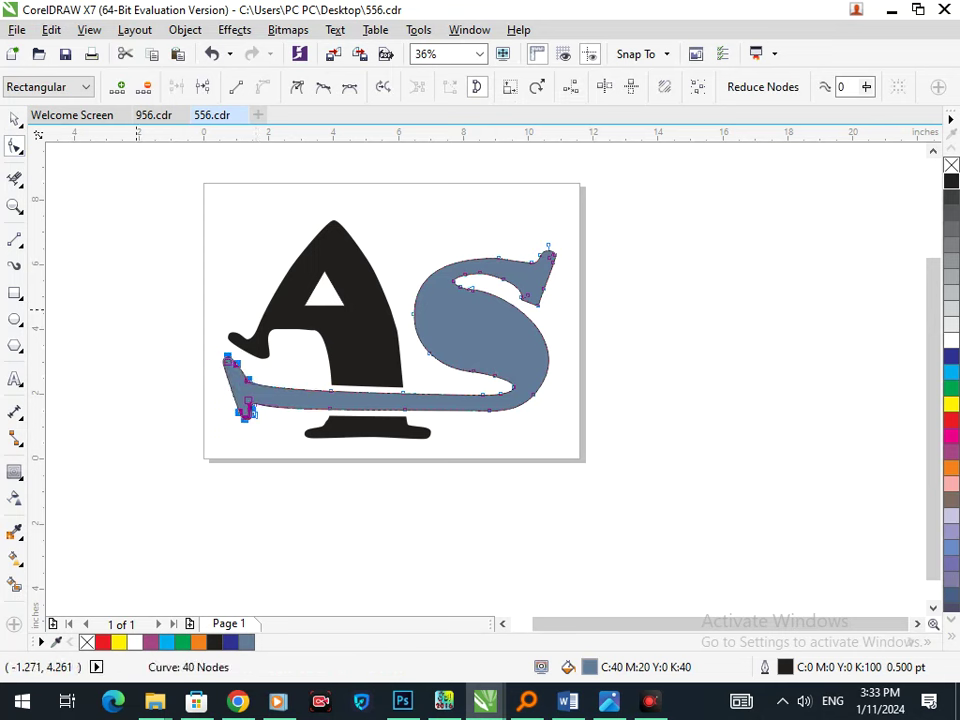
pyautogui.click(75, 239)
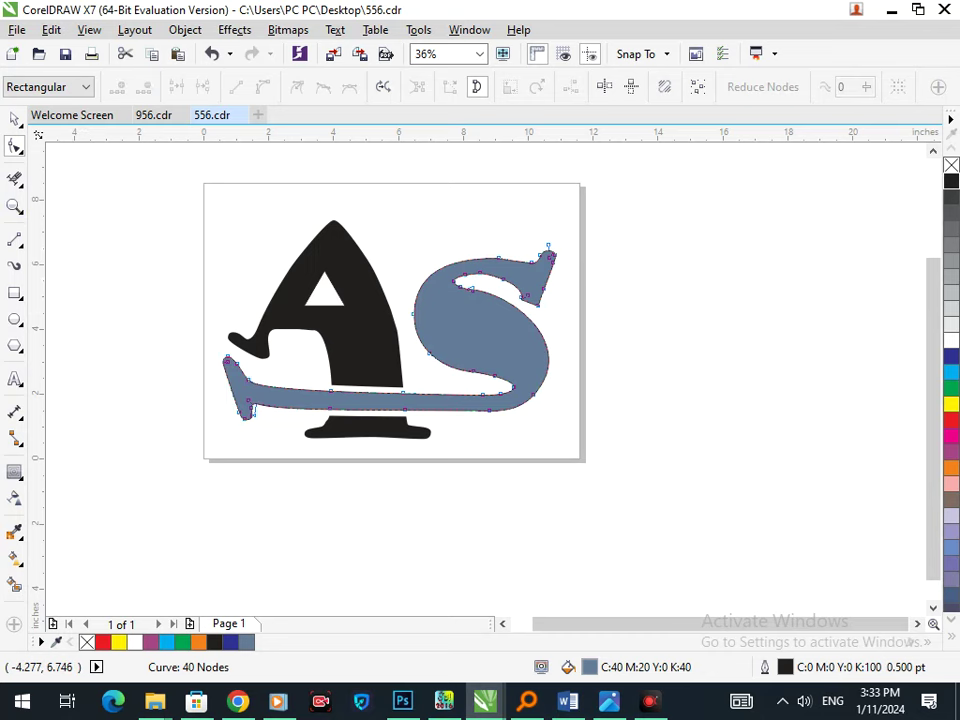
# Try drawing a tall narrow ellipse, rotating it about 59° and fitting it inside the S's bowl
pyautogui.click(15, 318)
pyautogui.moveTo(654, 312); pyautogui.dragTo(704, 460)
pyautogui.click(15, 119)
pyautogui.click(673, 372)
pyautogui.click(700, 461)
pyautogui.moveTo(684, 384); pyautogui.dragTo(485, 348)
pyautogui.click(485, 348)
pyautogui.moveTo(522, 392); pyautogui.dragTo(553, 377)
pyautogui.click(573, 419)
pyautogui.moveTo(488, 355); pyautogui.dragTo(543, 334)
pyautogui.click(620, 390)
pyautogui.click(512, 364)
# Fill the ellipse in the S's bowl with cyan and change its fill to white
pyautogui.click(951, 372)
pyautogui.click(658, 385)
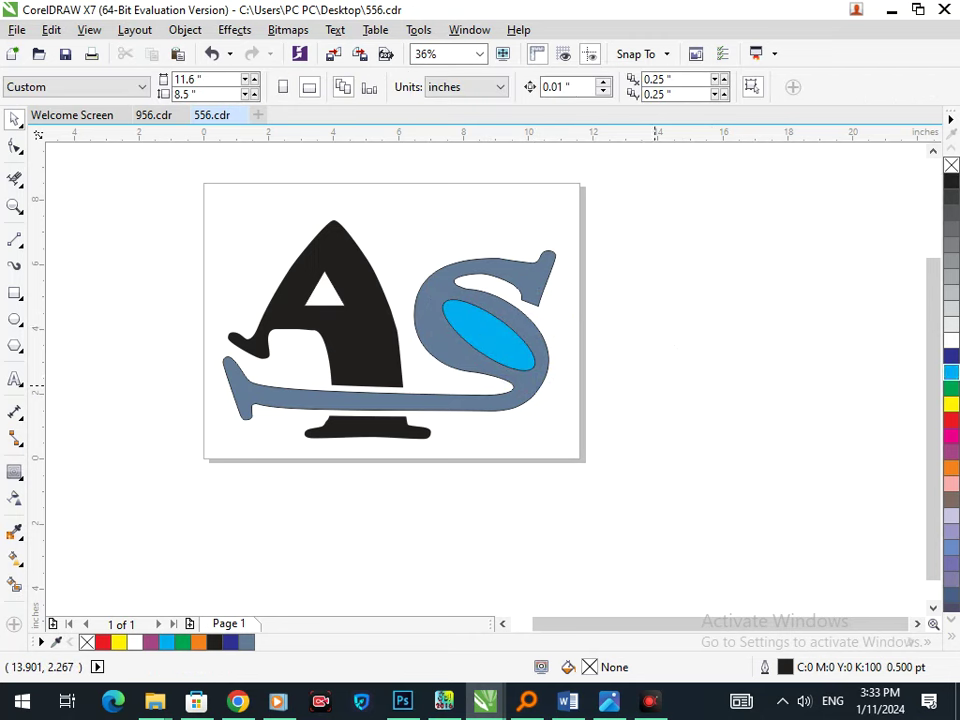
pyautogui.click(525, 360)
pyautogui.click(951, 341)
pyautogui.click(685, 403)
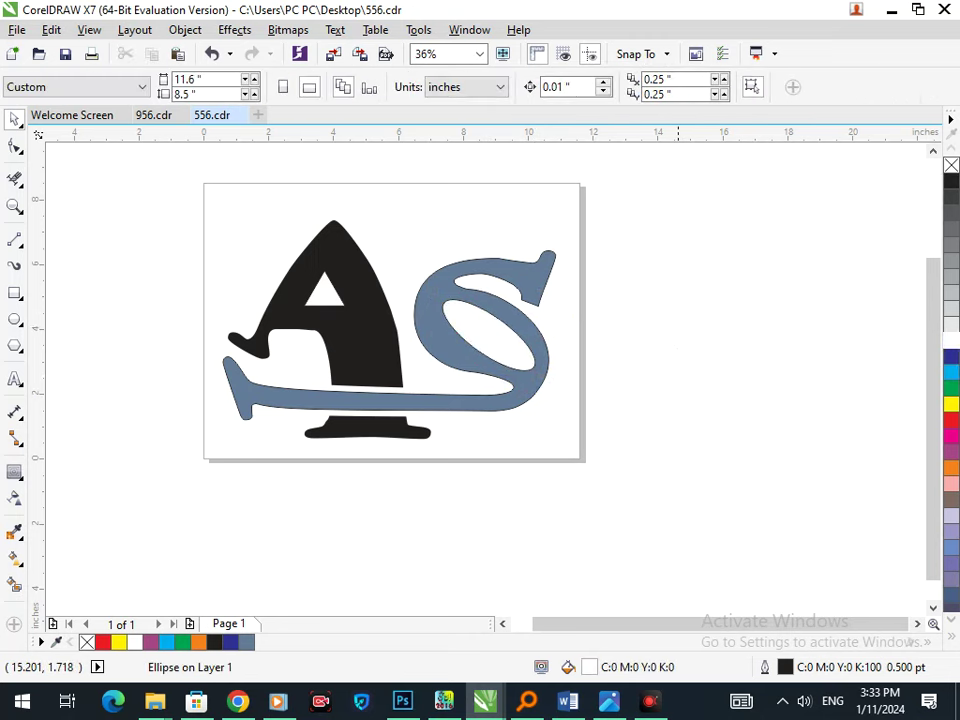
pyautogui.scroll(-2, 593, 448)
pyautogui.scroll(2, 680, 484)
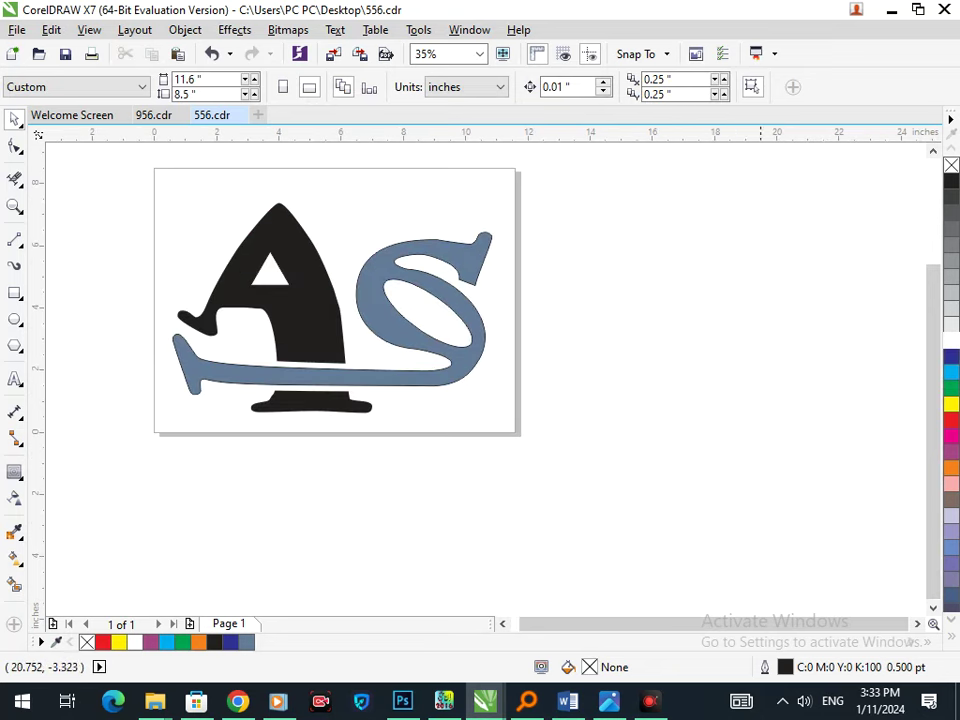
# Undo the ellipse's fills, rotation and placement, and delete the ellipse
pyautogui.hotkey('ctrl', 'z')
pyautogui.hotkey('ctrl', 'z')
pyautogui.hotkey('ctrl', 'z')
pyautogui.hotkey('ctrl', 'z')
pyautogui.hotkey('ctrl', 'z')
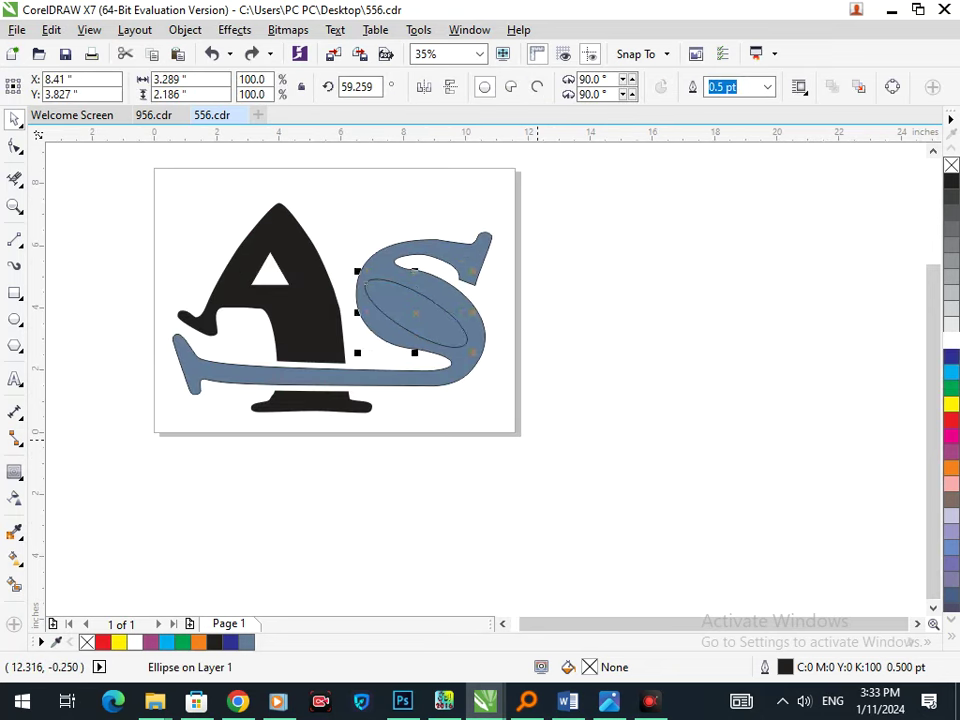
pyautogui.hotkey('ctrl', 'z')
pyautogui.hotkey('ctrl', 'z')
pyautogui.click(539, 466)
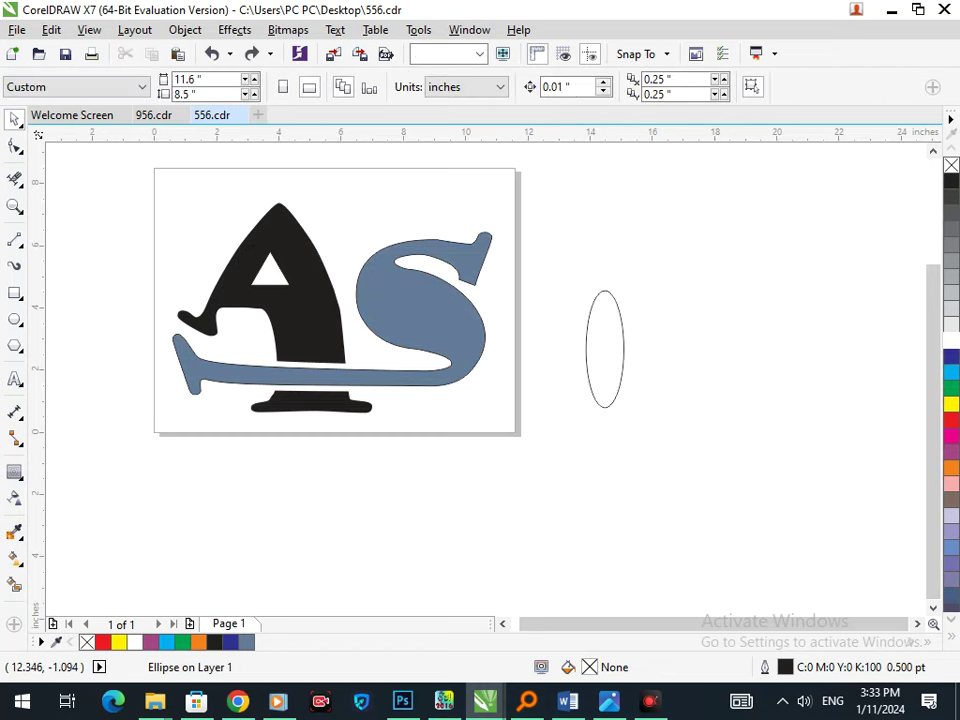
pyautogui.click(600, 353)
pyautogui.press('Delete')
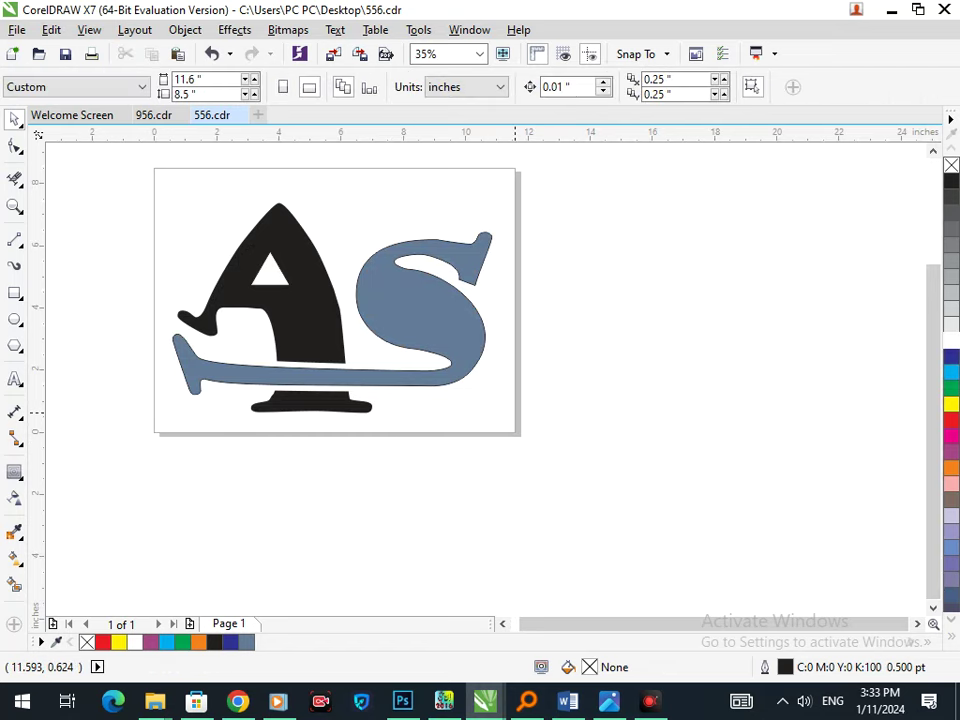
pyautogui.doubleClick(516, 412)
pyautogui.moveTo(690, 231); pyautogui.dragTo(233, 240)
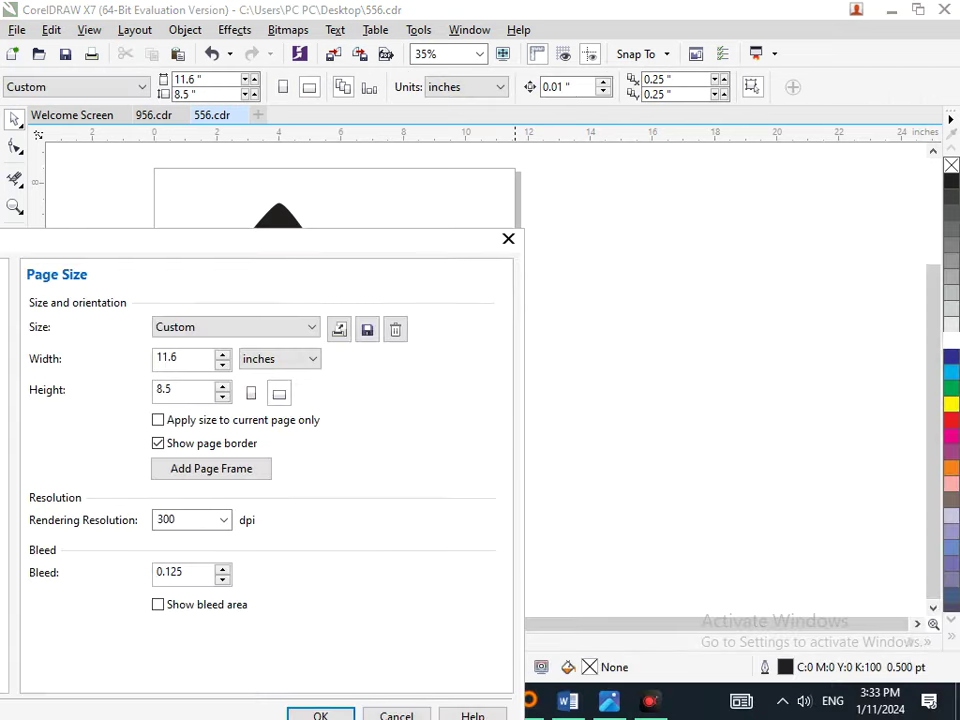
pyautogui.click(508, 238)
# Try moving the S left over the A, and undo the move
pyautogui.press('F2')
pyautogui.moveTo(77, 186); pyautogui.dragTo(664, 451)
pyautogui.moveTo(558, 392); pyautogui.dragTo(446, 382)
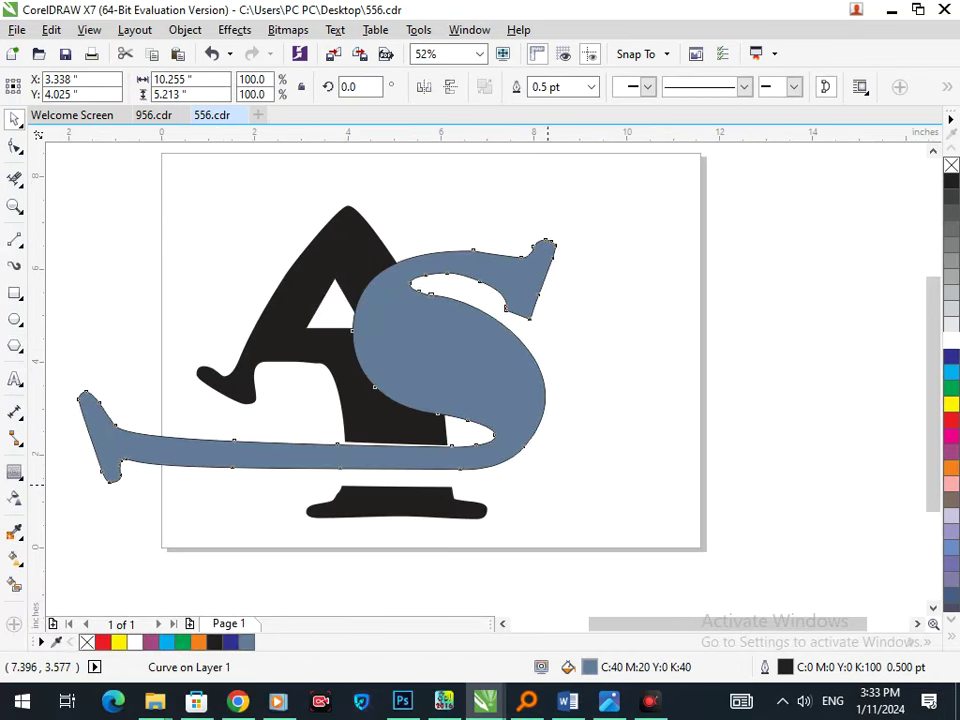
pyautogui.hotkey('ctrl', 'z')
# Apply a linear fountain fill across the S, blue at its upper-right serif and orange at the tail's foot
pyautogui.click(14, 558)
pyautogui.click(60, 557)
pyautogui.moveTo(654, 258); pyautogui.dragTo(216, 478)
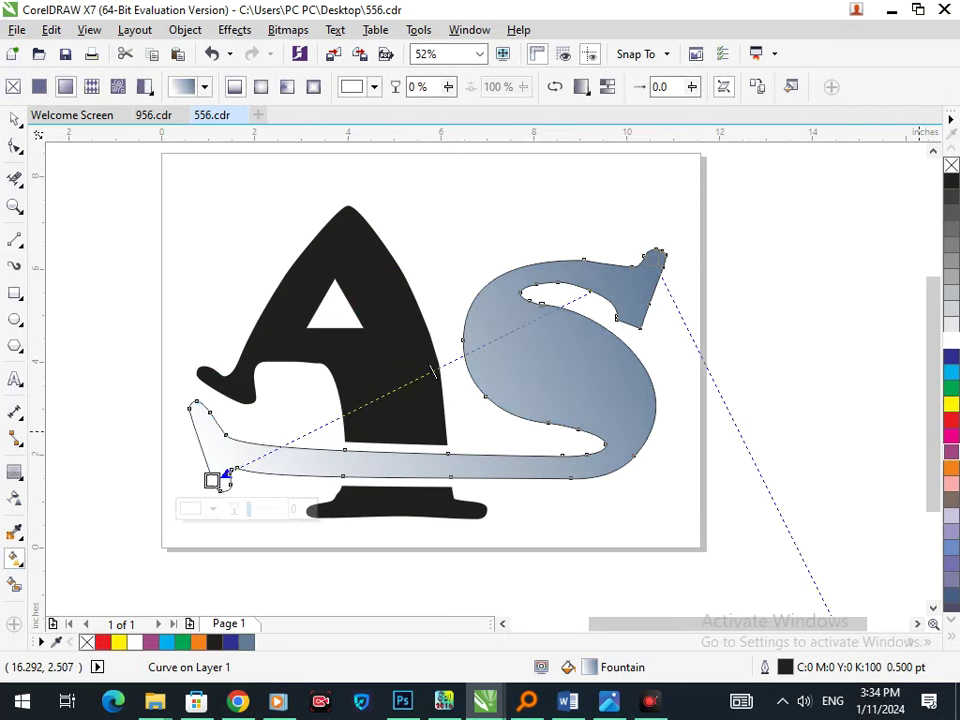
pyautogui.click(951, 452)
pyautogui.click(655, 259)
pyautogui.click(951, 355)
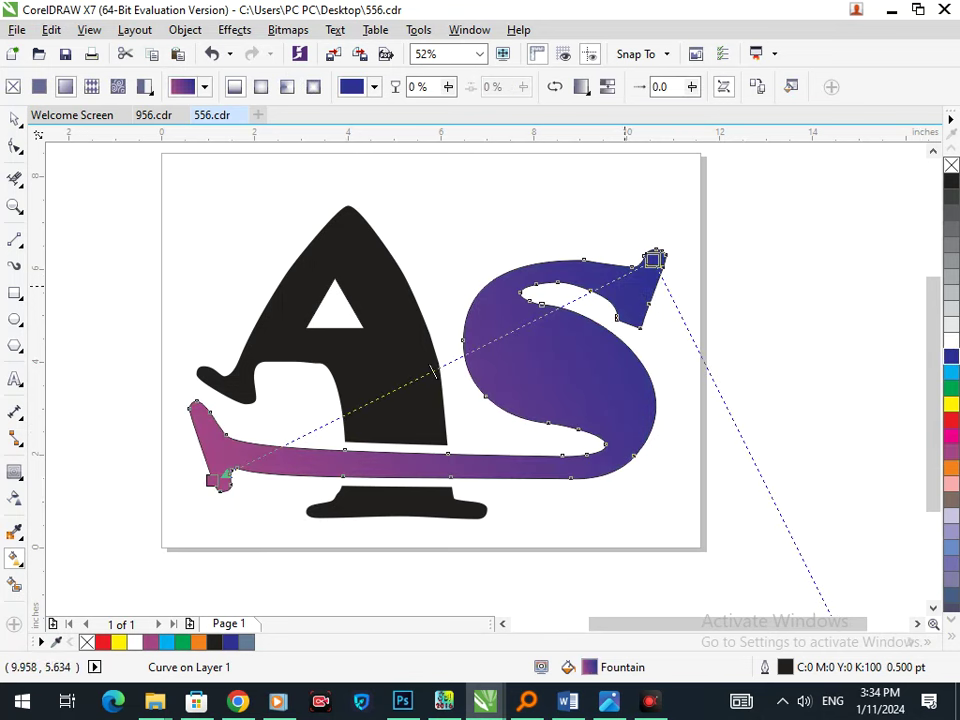
pyautogui.click(213, 479)
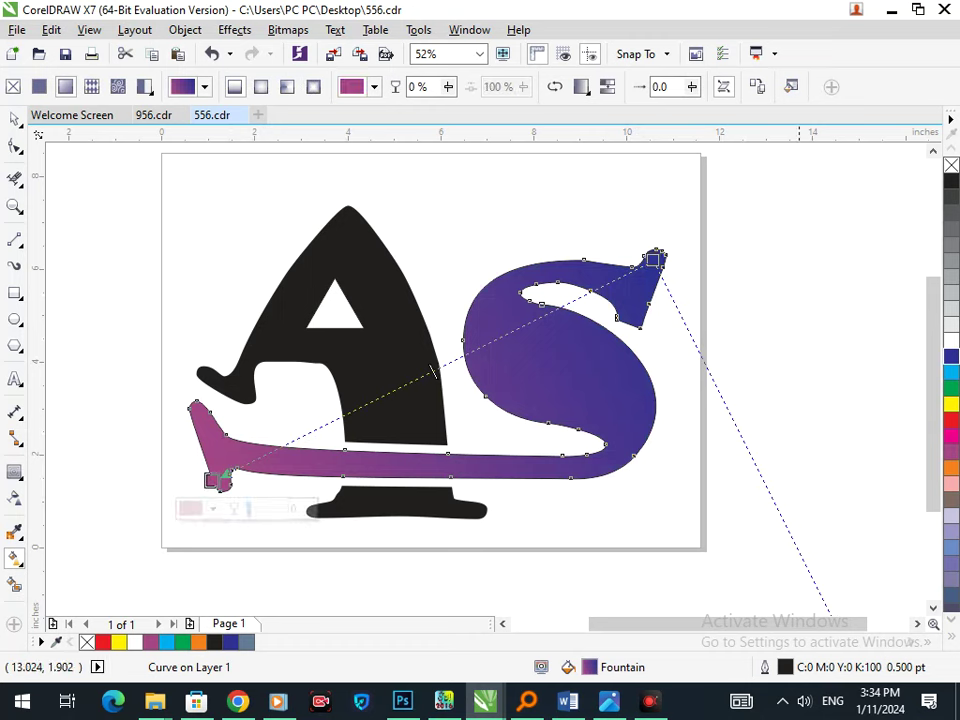
pyautogui.click(951, 468)
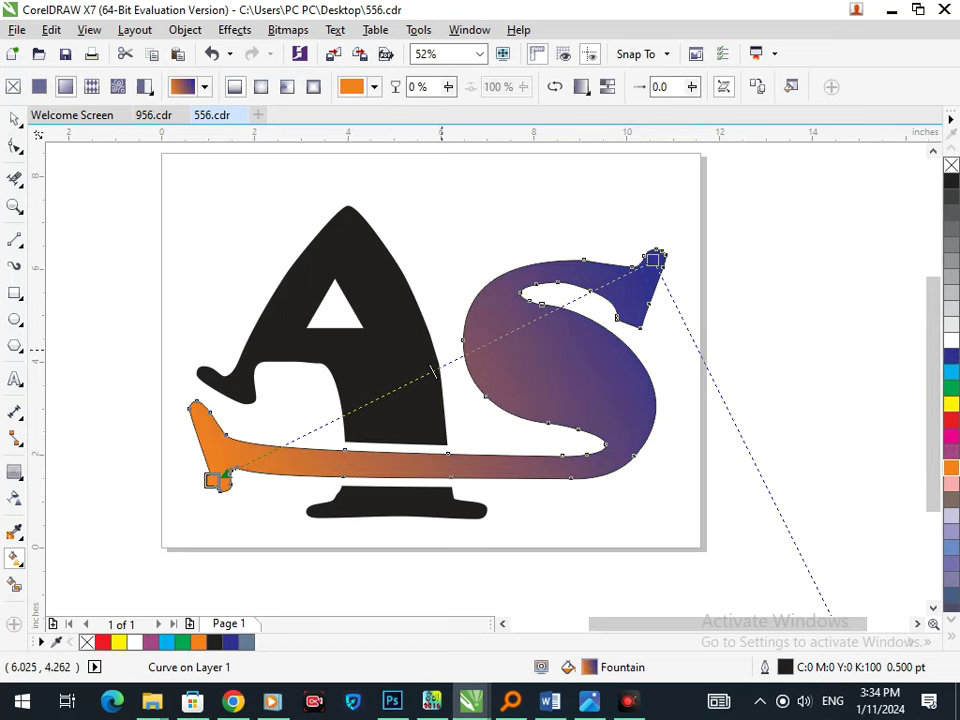
# Add a middle colour node at 47% on the S's gradient, try several colours and settle on yellow
pyautogui.doubleClick(445, 363)
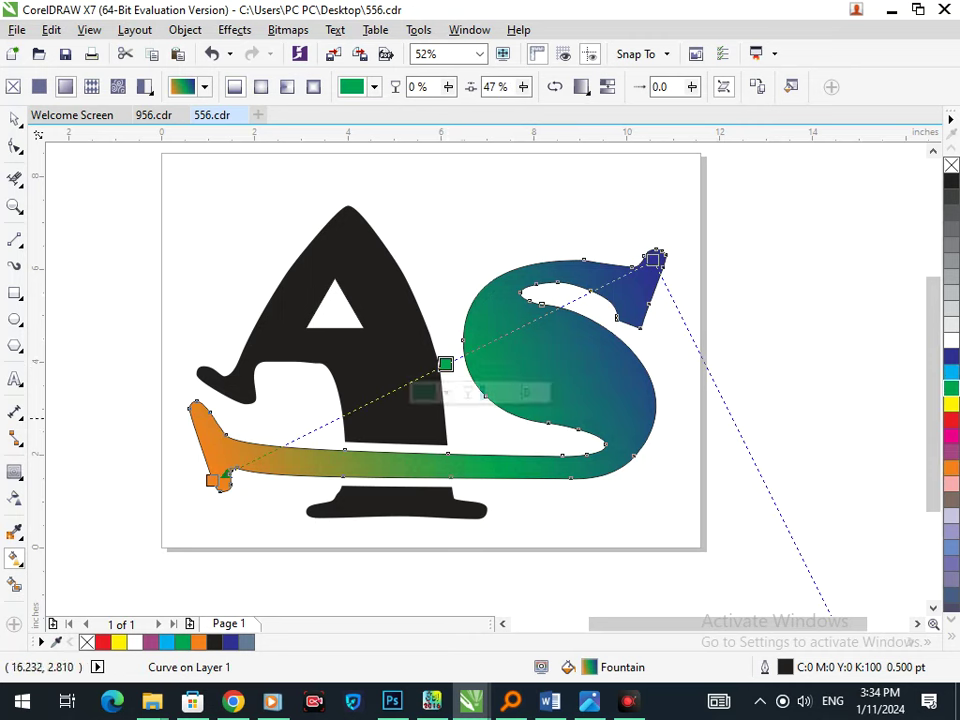
pyautogui.click(951, 372)
pyautogui.click(951, 356)
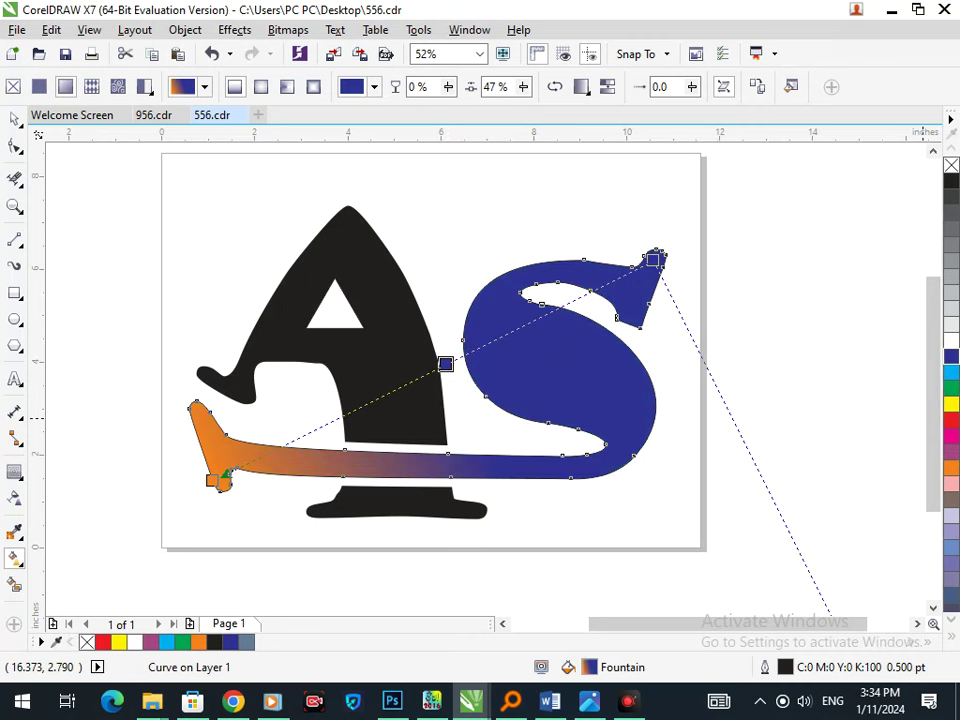
pyautogui.click(951, 484)
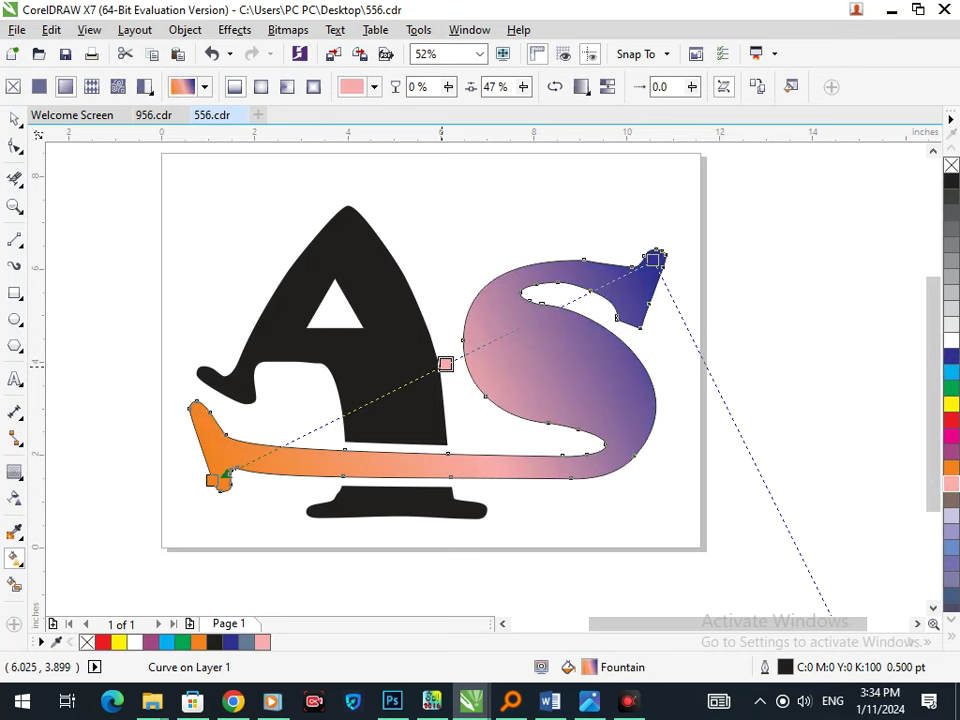
pyautogui.click(951, 452)
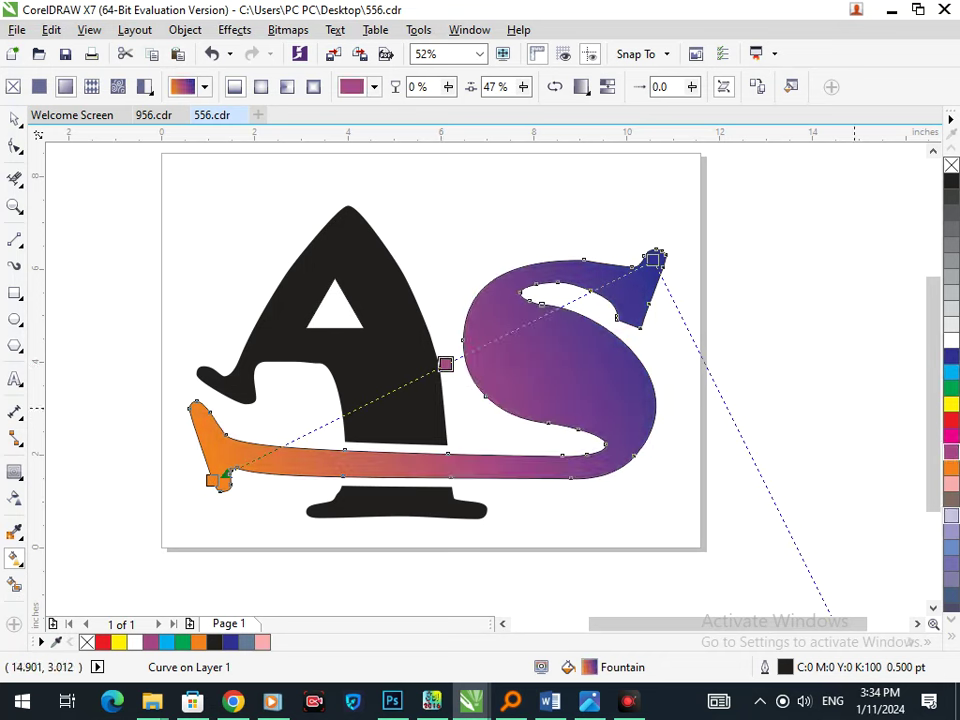
pyautogui.click(951, 500)
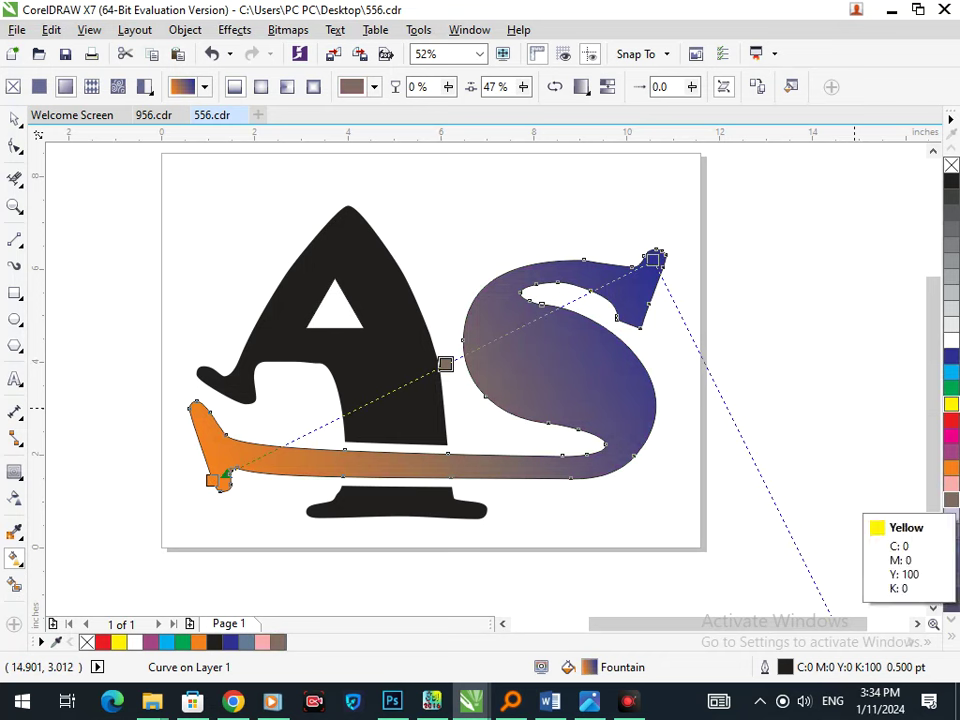
pyautogui.click(951, 404)
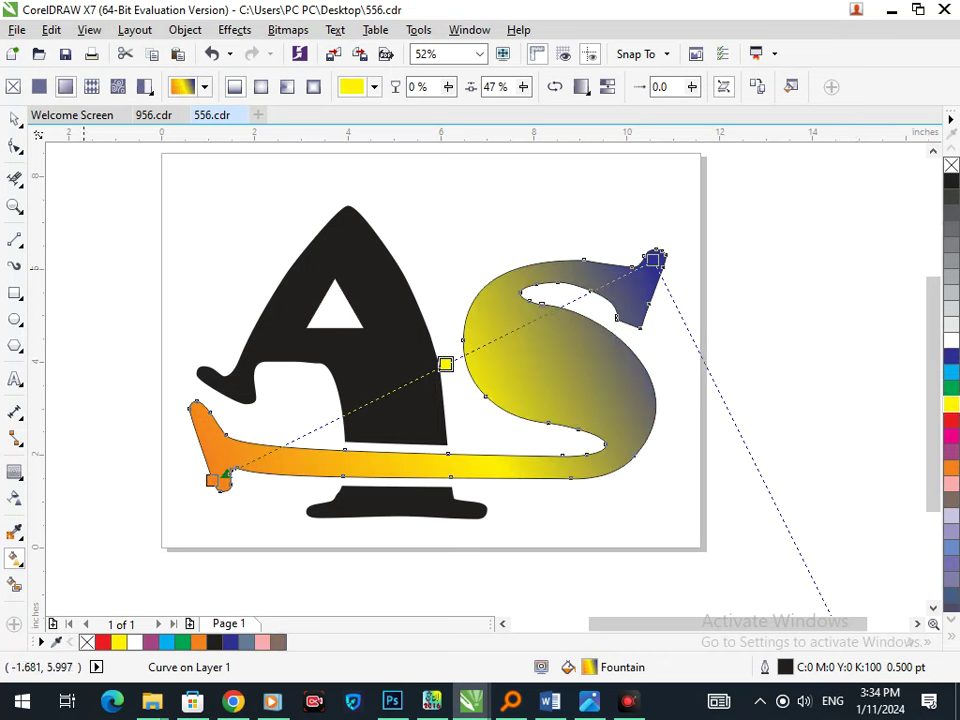
pyautogui.click(15, 118)
pyautogui.click(104, 229)
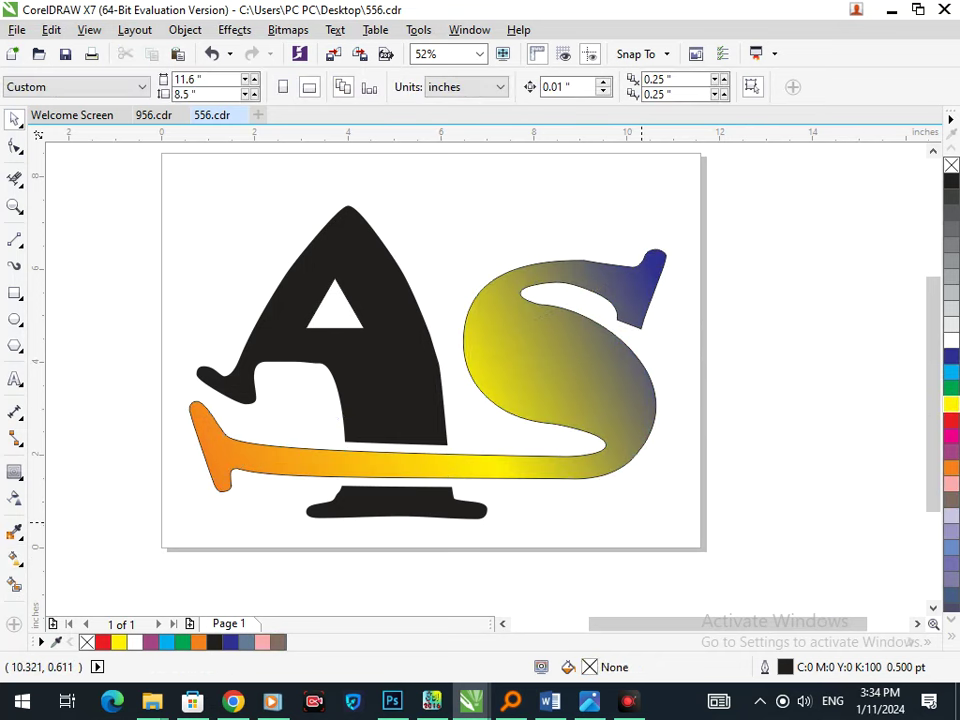
pyautogui.scroll(-1, 138, 199)
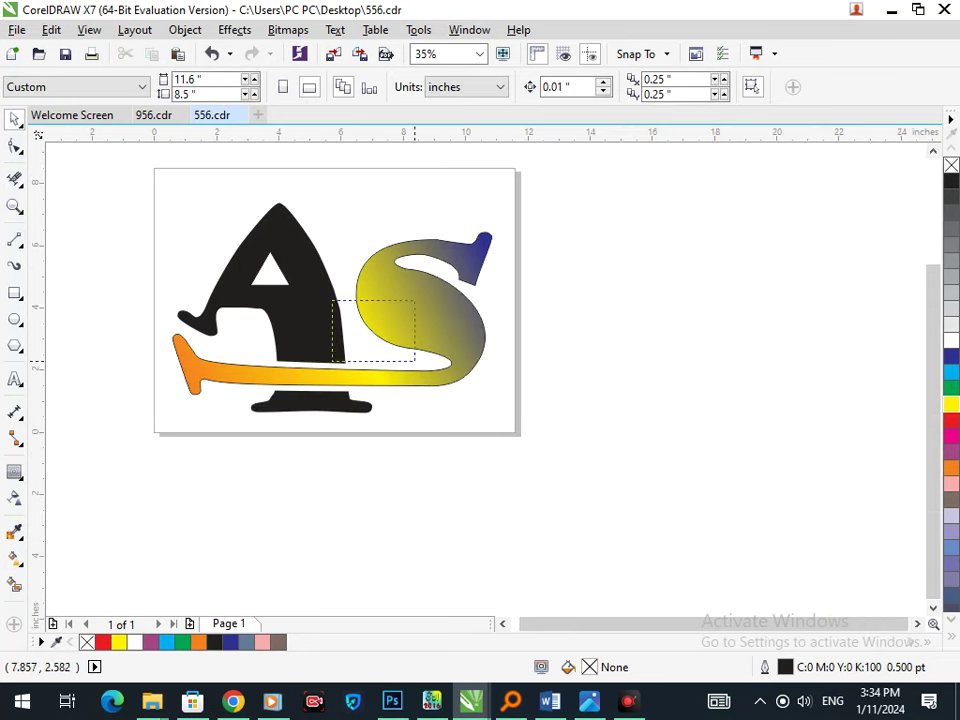
# Apply a linear fountain fill to the A, running from black at its apex to magenta at its foot
pyautogui.scroll(-2, 411, 362)
pyautogui.scroll(2, 553, 444)
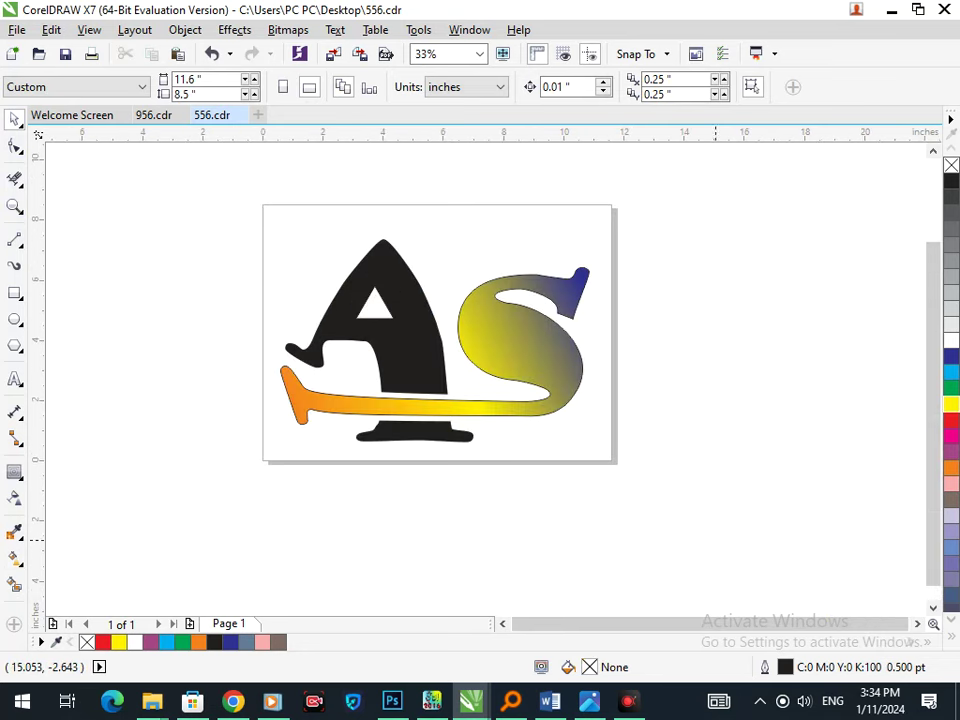
pyautogui.moveTo(422, 377); pyautogui.dragTo(326, 375)
pyautogui.hotkey('ctrl', 'z')
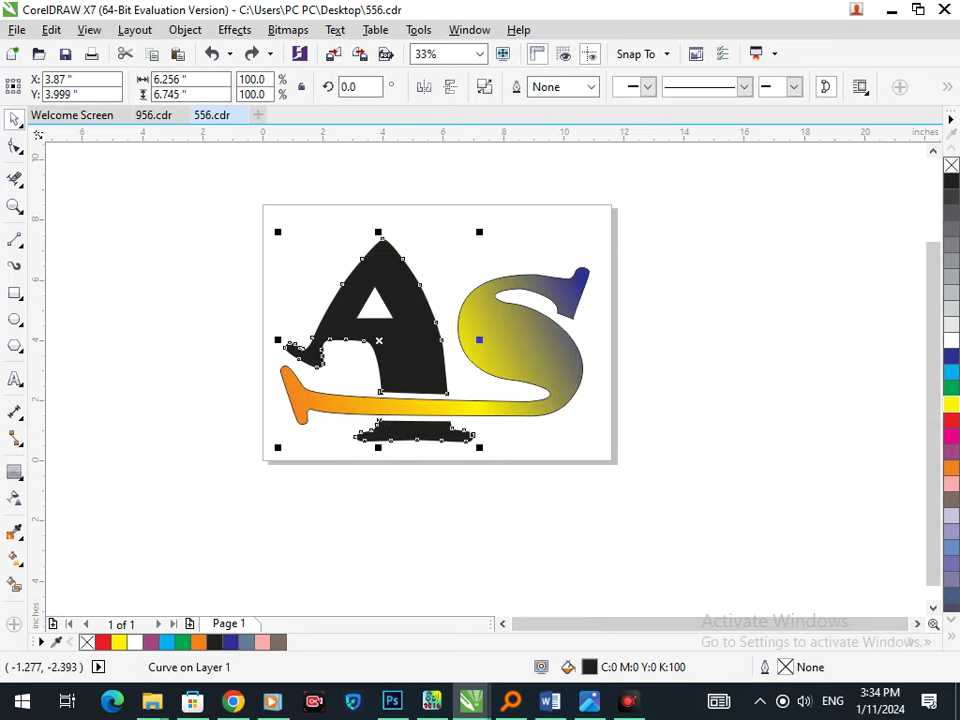
pyautogui.click(95, 557)
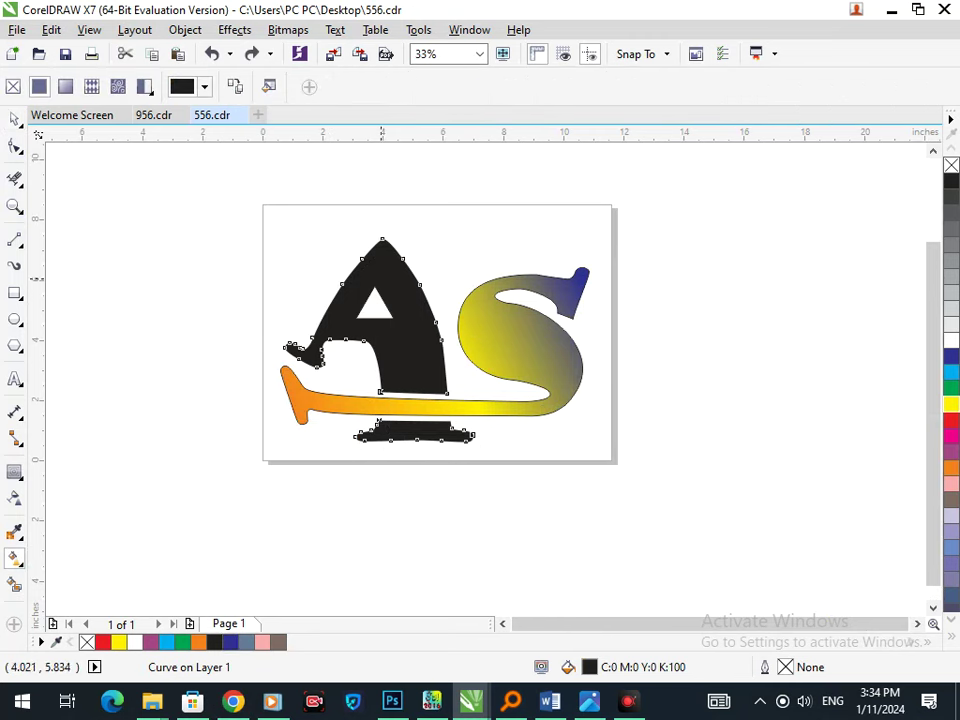
pyautogui.moveTo(370, 246); pyautogui.dragTo(447, 414)
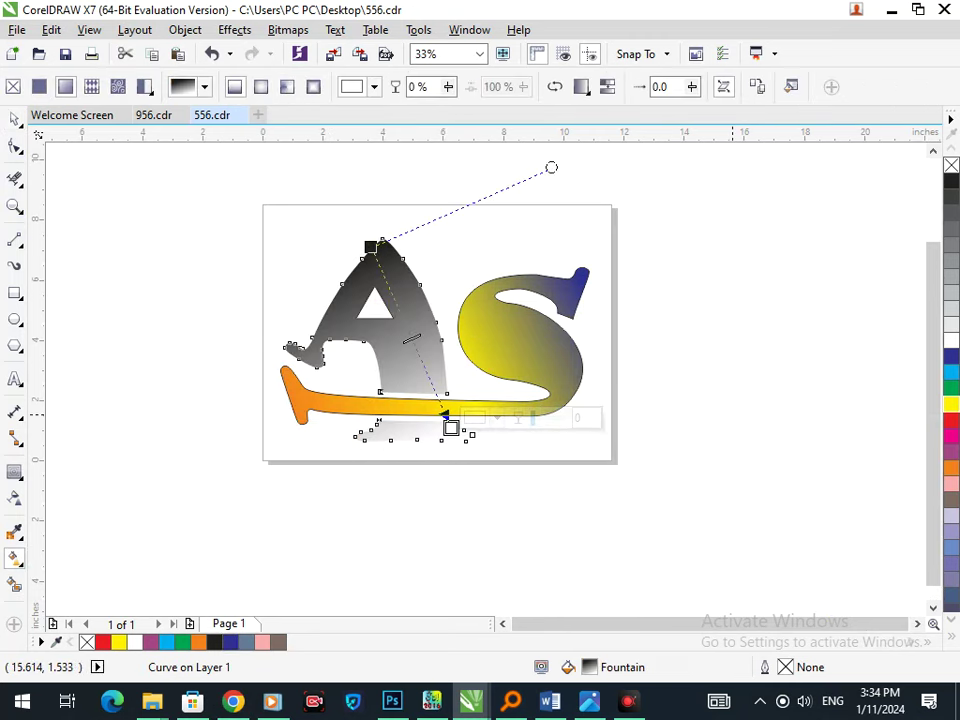
pyautogui.click(951, 436)
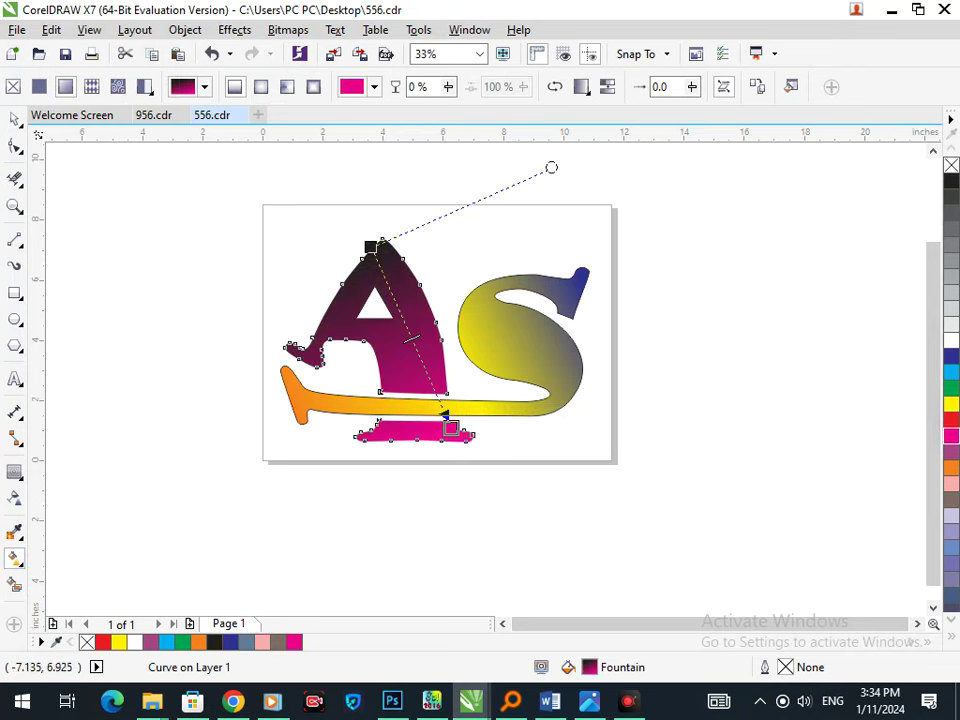
pyautogui.click(14, 119)
pyautogui.click(138, 315)
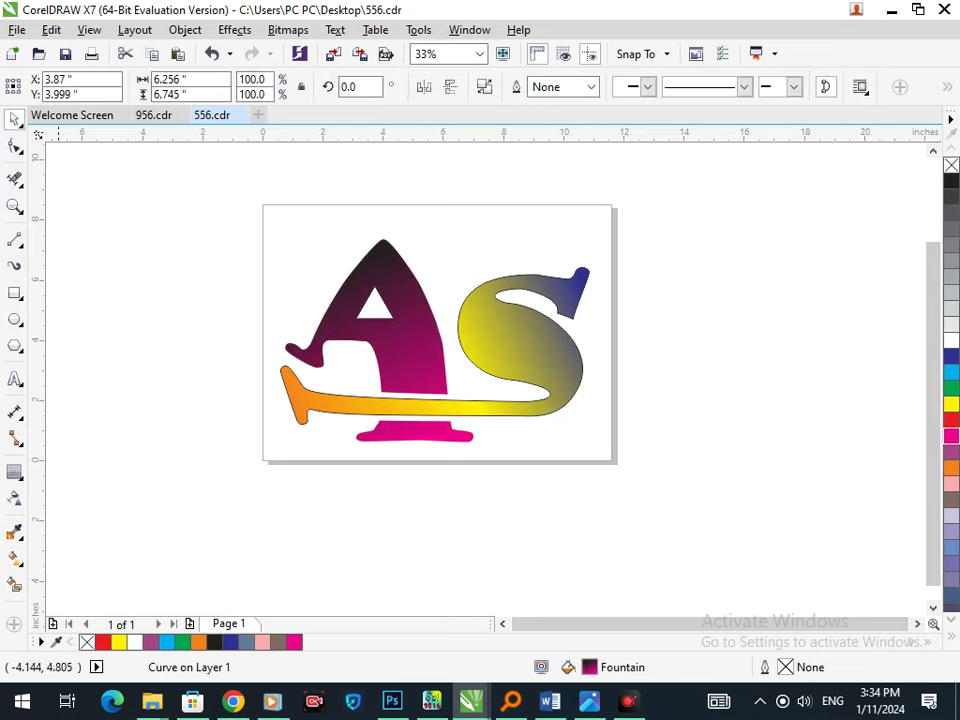
# Add the artistic text COMPANY NAME in Arial 24 pt below the page
pyautogui.click(14, 379)
pyautogui.click(510, 526)
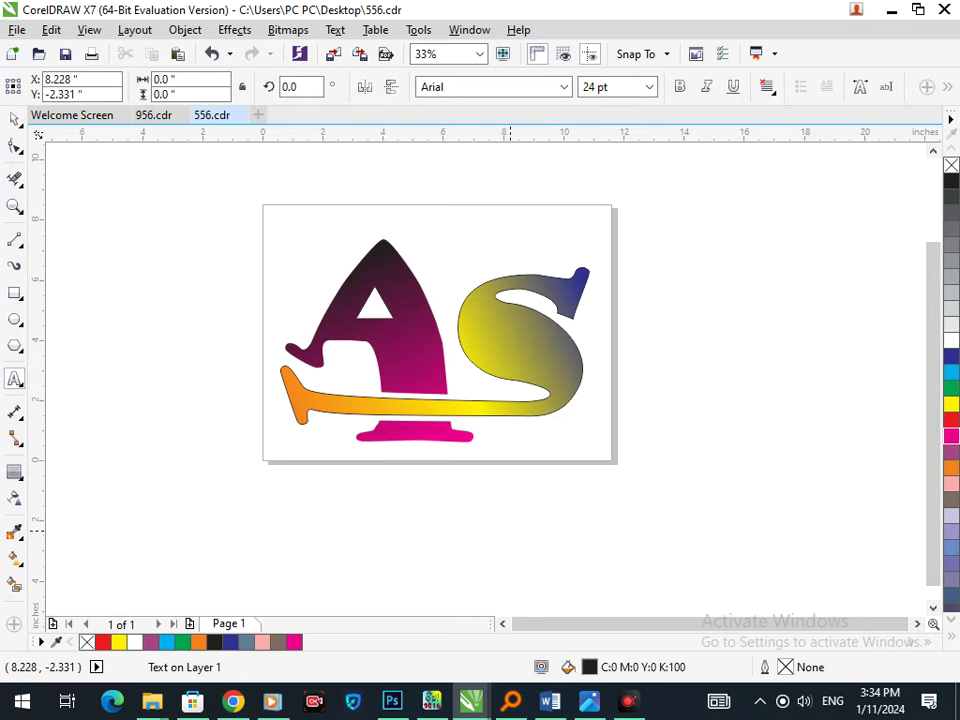
pyautogui.write('com')
pyautogui.press('BackSpace')
pyautogui.press('BackSpace')
pyautogui.press('BackSpace')
pyautogui.press('BackSpace')
pyautogui.press('BackSpace')
pyautogui.write('COMPANY NAME')
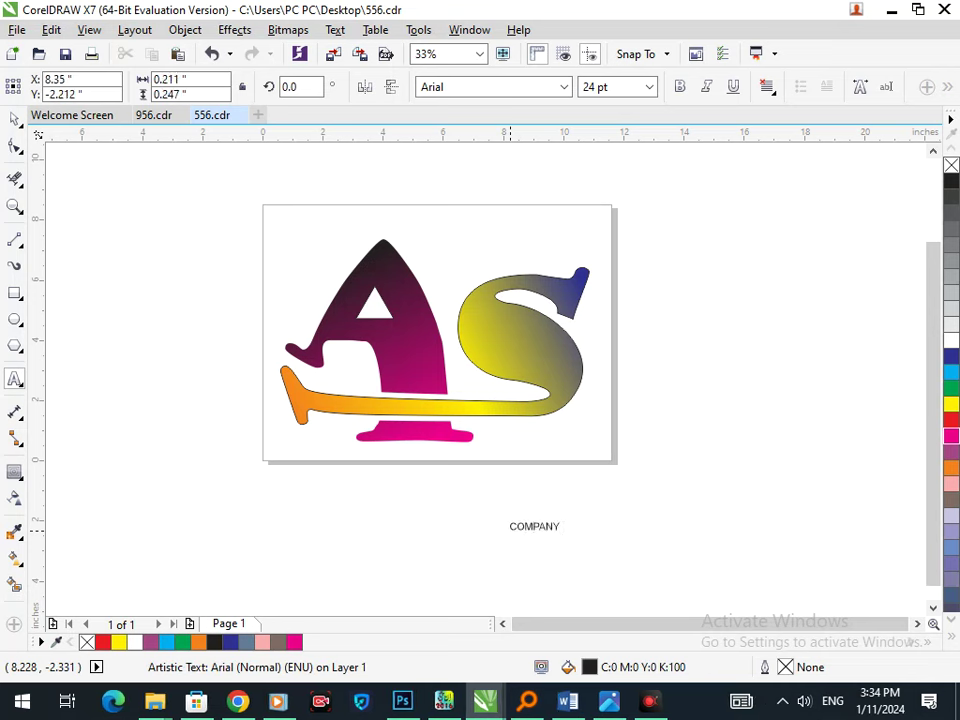
pyautogui.click(534, 527)
pyautogui.write('NAME')
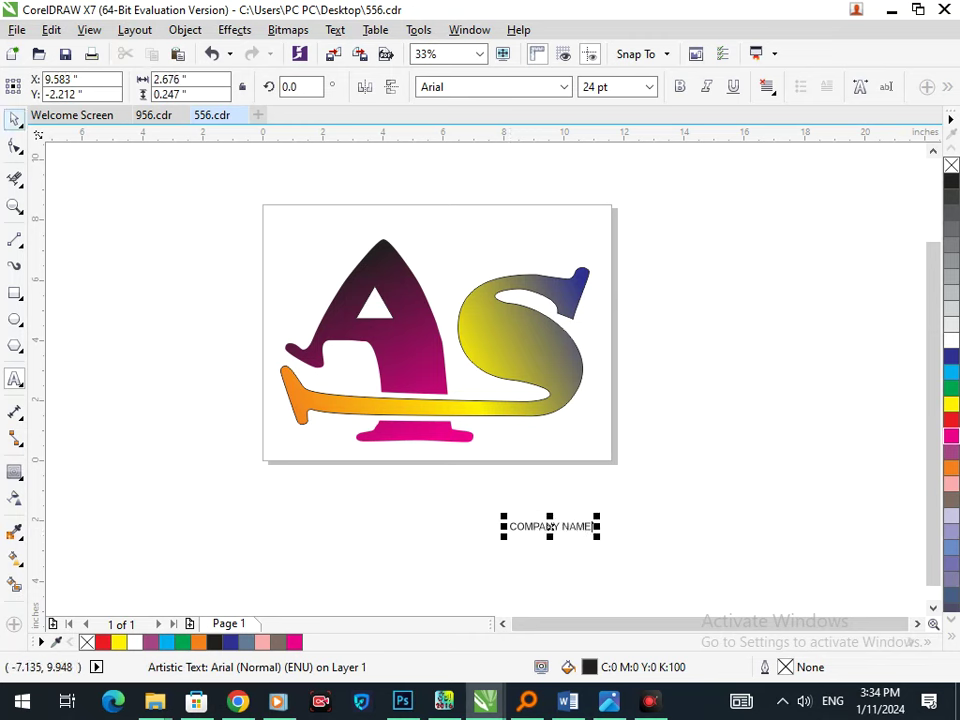
# Enlarge the COMPANY NAME text to about 55 pt and place it under the S, beside the A's foot
pyautogui.click(14, 119)
pyautogui.click(589, 534)
pyautogui.moveTo(589, 529); pyautogui.dragTo(635, 504)
pyautogui.click(620, 558)
pyautogui.scroll(2, 562, 464)
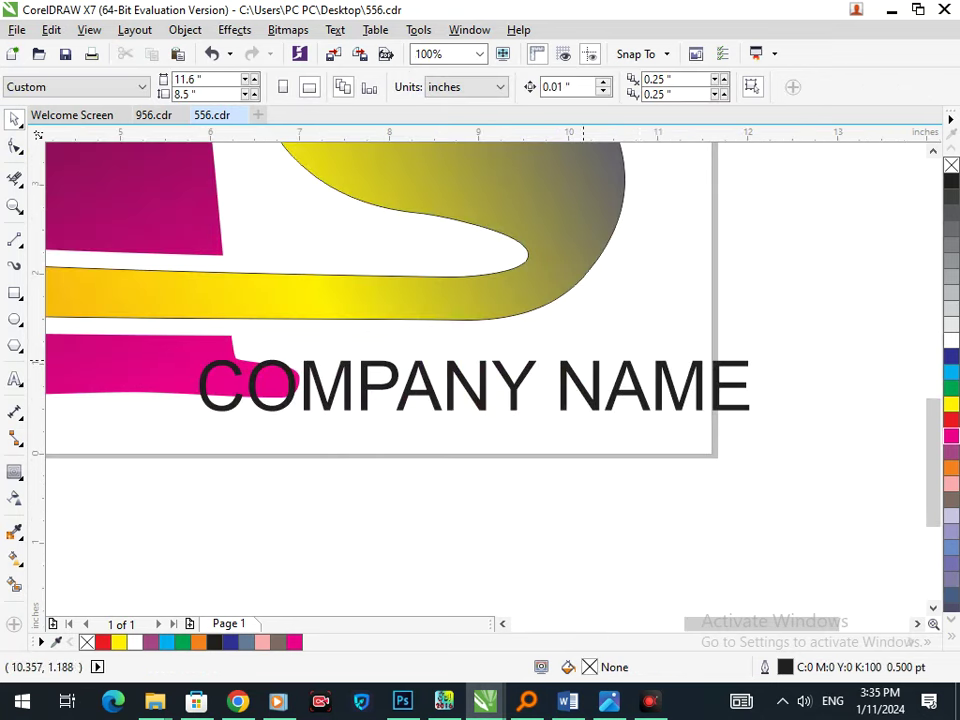
pyautogui.moveTo(461, 387); pyautogui.dragTo(577, 382)
# Break the text into two lines, COMPANY above NAME, and nudge it slightly right of the A's foot
pyautogui.doubleClick(589, 381)
pyautogui.press('Return')
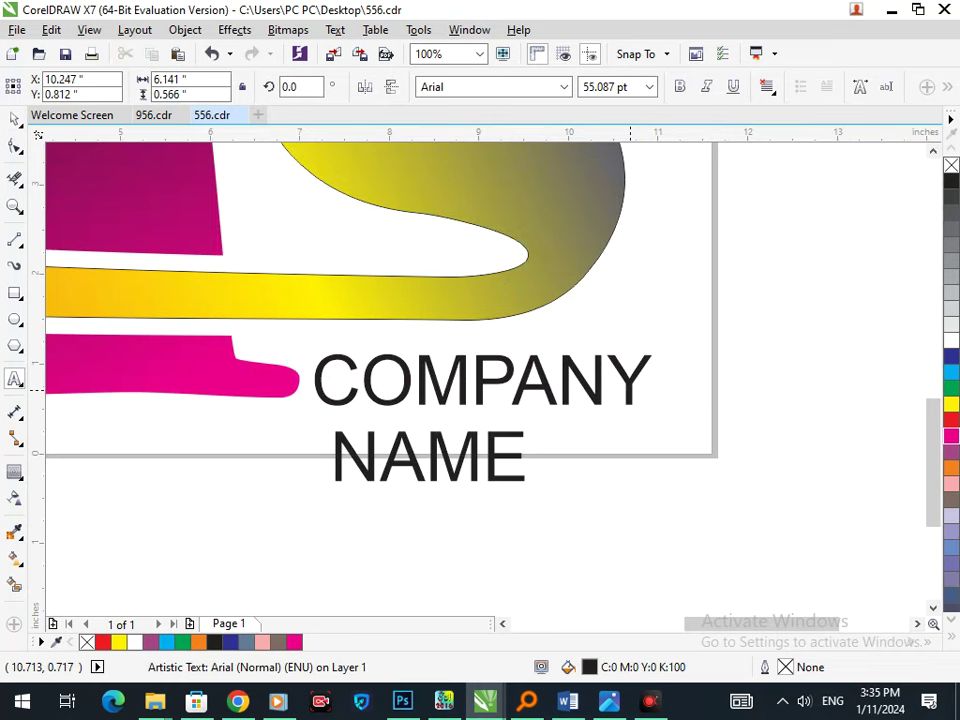
pyautogui.scroll(-3, 565, 440)
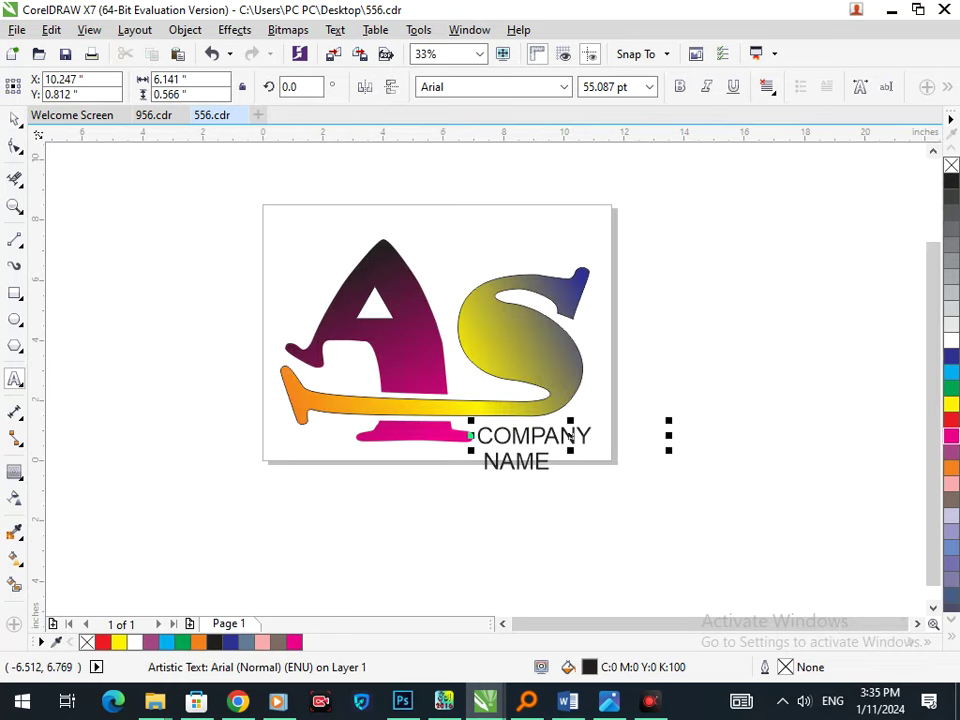
pyautogui.click(14, 119)
pyautogui.click(158, 265)
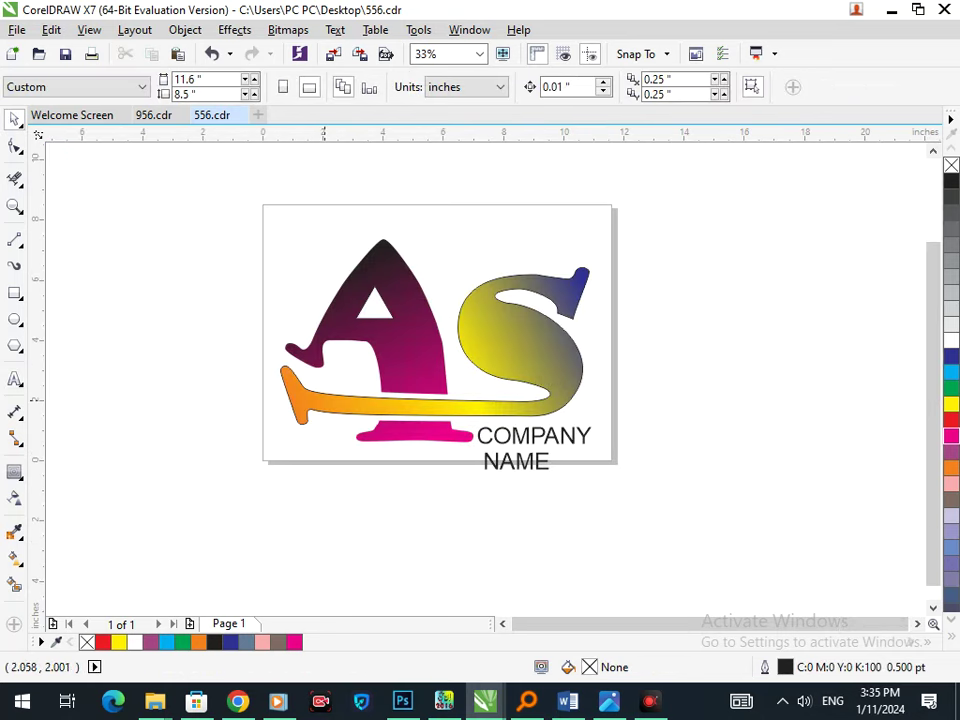
pyautogui.moveTo(528, 465); pyautogui.dragTo(535, 465)
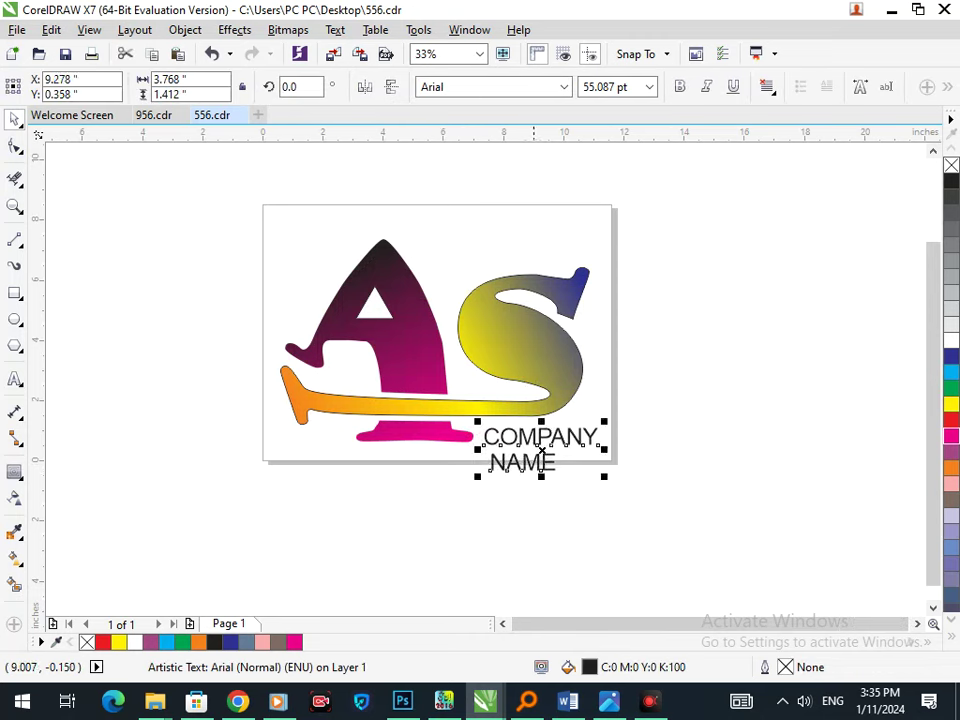
# Give the word COMPANY a blue fill and a matching blue outline
pyautogui.doubleClick(562, 438)
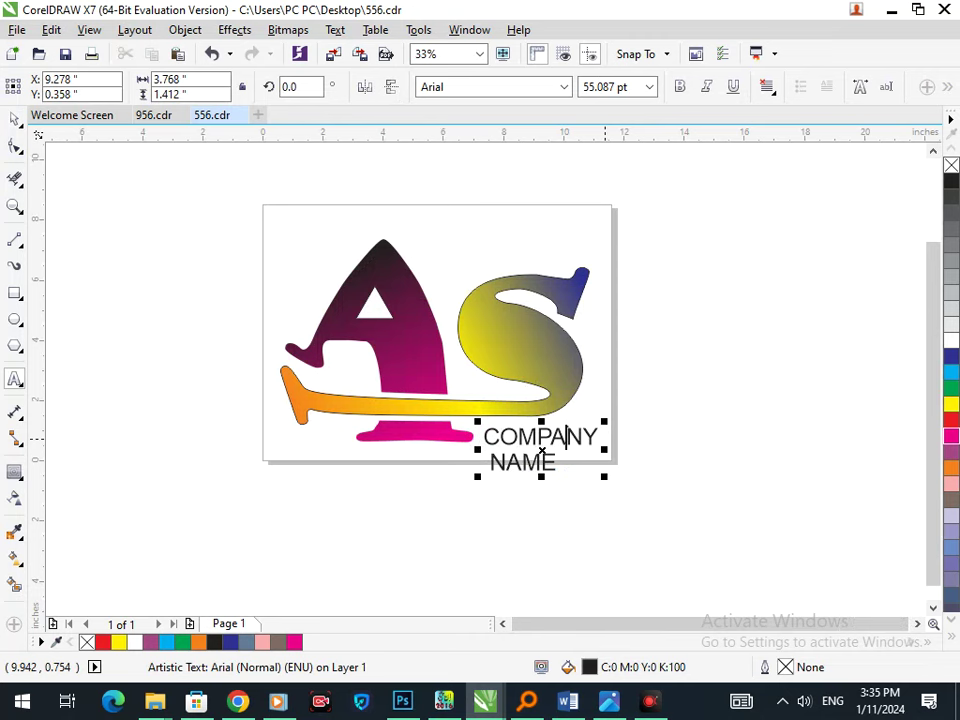
pyautogui.doubleClick(541, 440)
pyautogui.click(951, 356)
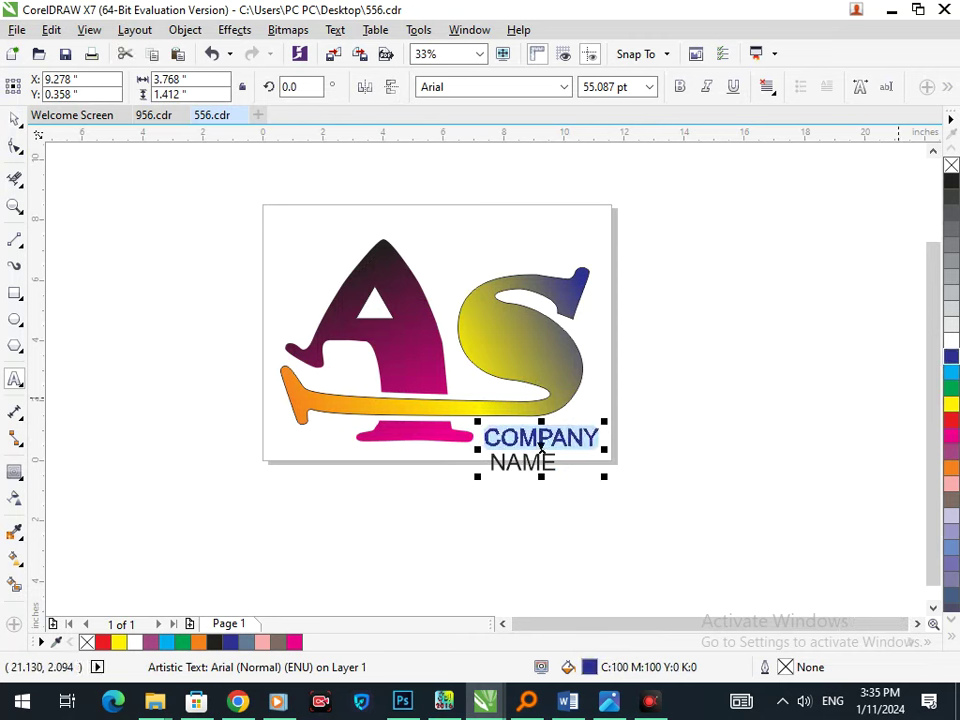
pyautogui.rightClick(951, 356)
pyautogui.press('Escape')
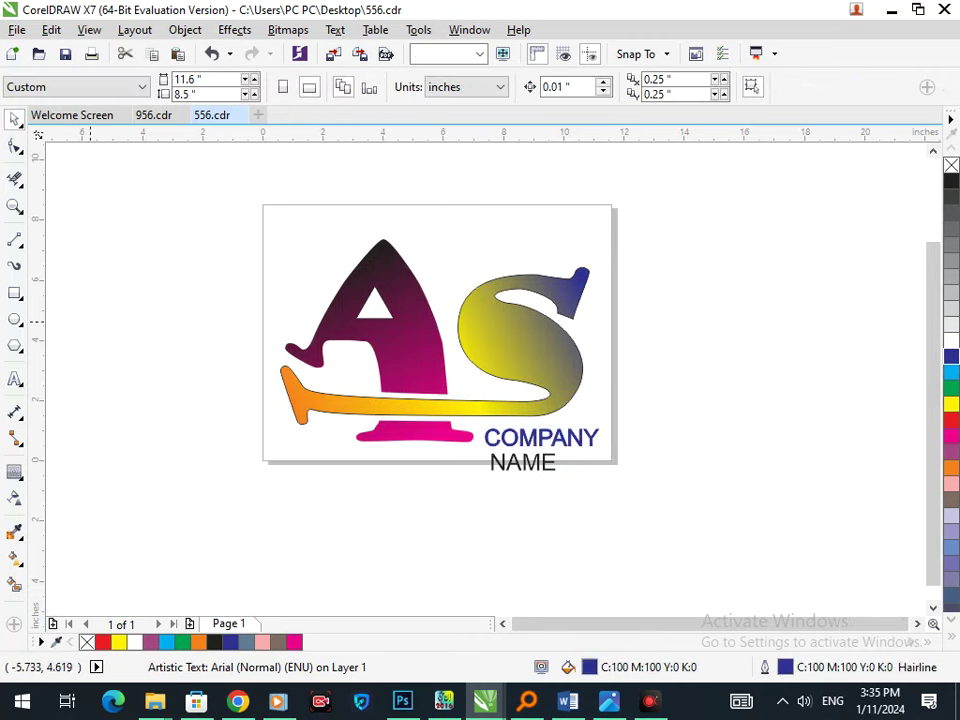
# Make both lines of the company name text bold
pyautogui.click(534, 454)
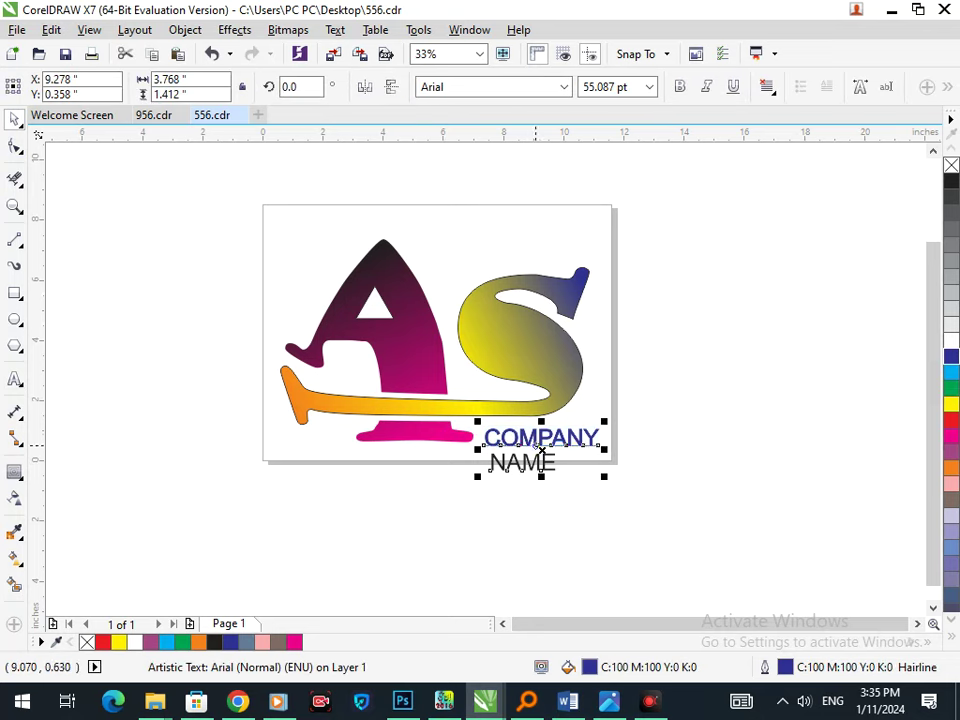
pyautogui.hotkey('ctrl', 'b')
pyautogui.press('Escape')
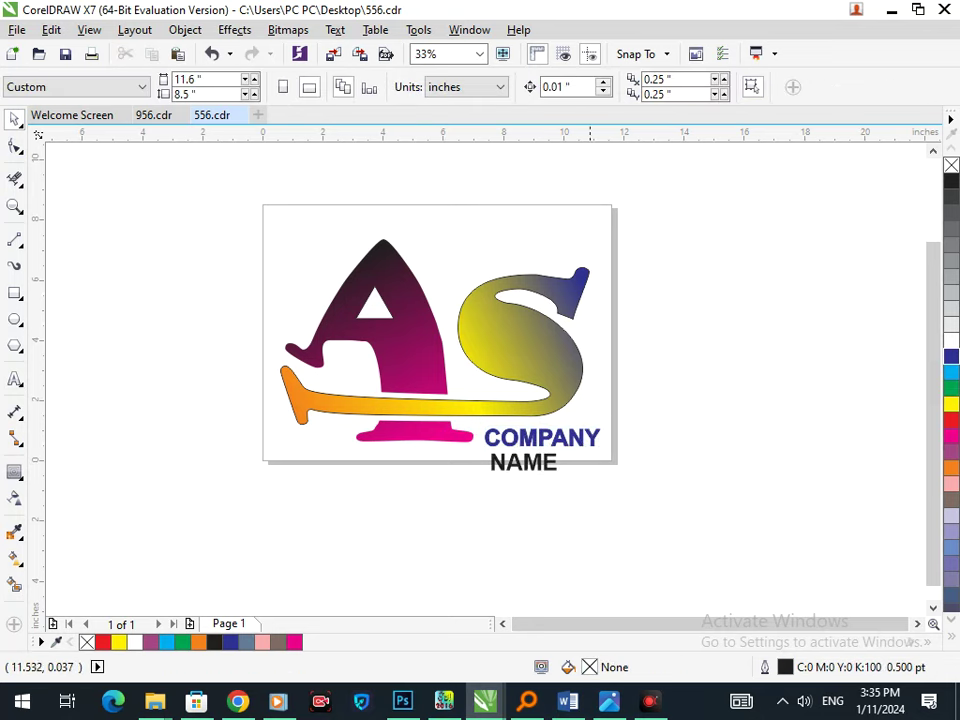
# Enlarge the company name text to about 60 pt and nudge it slightly to the right under the S
pyautogui.click(540, 454)
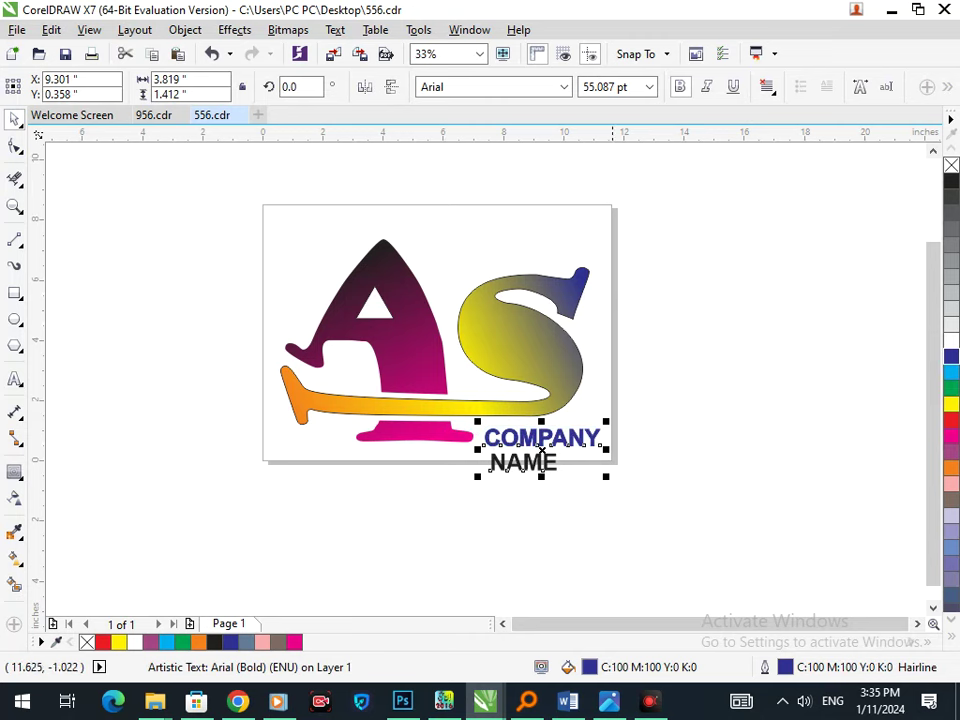
pyautogui.moveTo(606, 477); pyautogui.dragTo(611, 479)
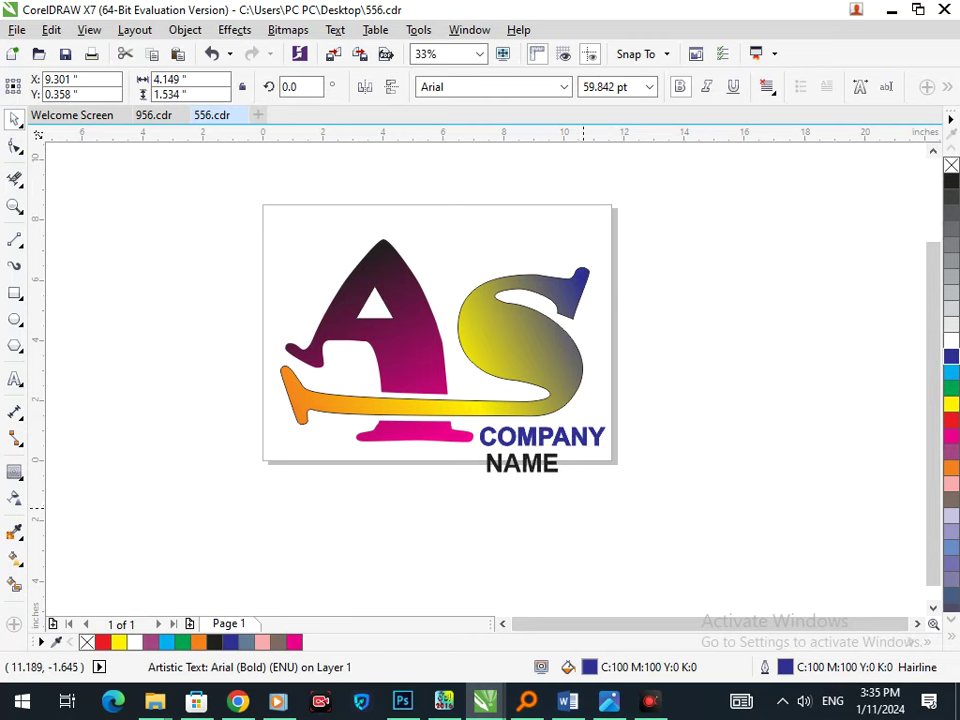
pyautogui.click(600, 515)
pyautogui.moveTo(535, 467); pyautogui.dragTo(539, 468)
# Try widening the company name text to about 126% horizontally, and undo the stretch
pyautogui.moveTo(616, 450); pyautogui.dragTo(651, 452)
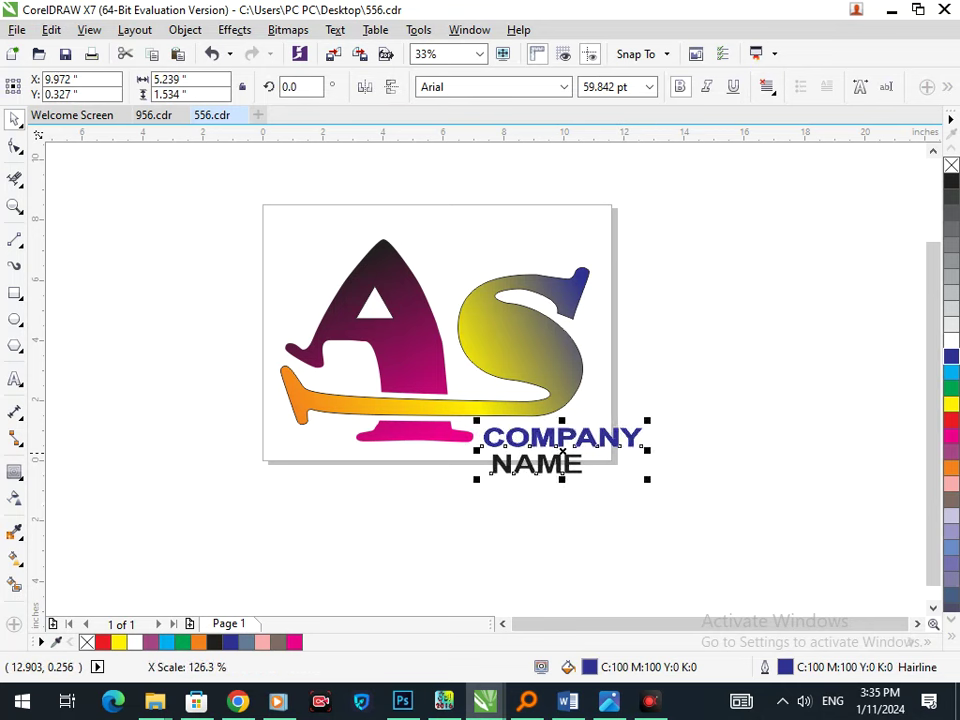
pyautogui.press('Escape')
pyautogui.hotkey('ctrl', 'z')
pyautogui.press('Escape')
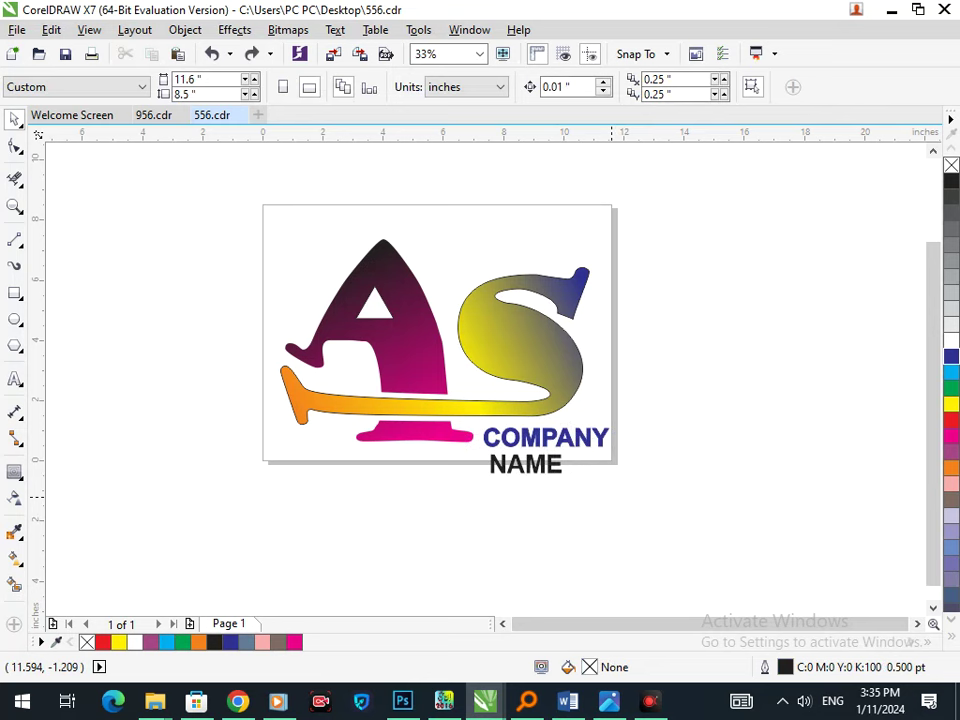
# Move the whole logo with its company name off the page to the empty area on the left
pyautogui.scroll(-2, 547, 411)
pyautogui.moveTo(304, 306); pyautogui.dragTo(643, 514)
pyautogui.moveTo(570, 395); pyautogui.dragTo(253, 346)
pyautogui.click(142, 268)
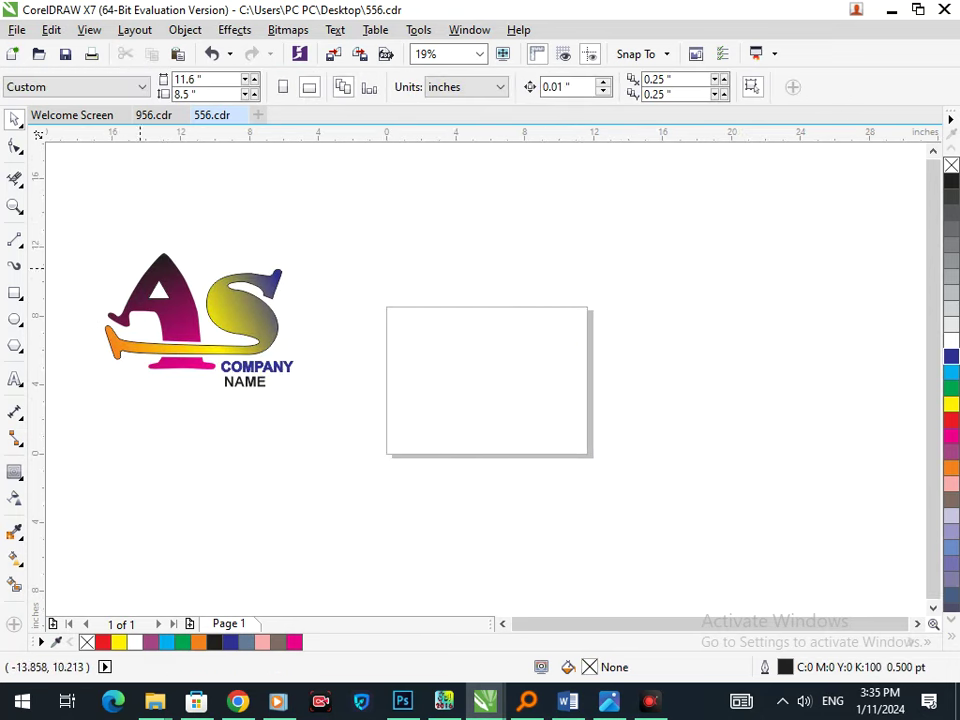
# Scale the complete logo and text down to about 8.13 by 5.82 inches and shift it slightly down and right
pyautogui.moveTo(114, 267); pyautogui.dragTo(307, 403)
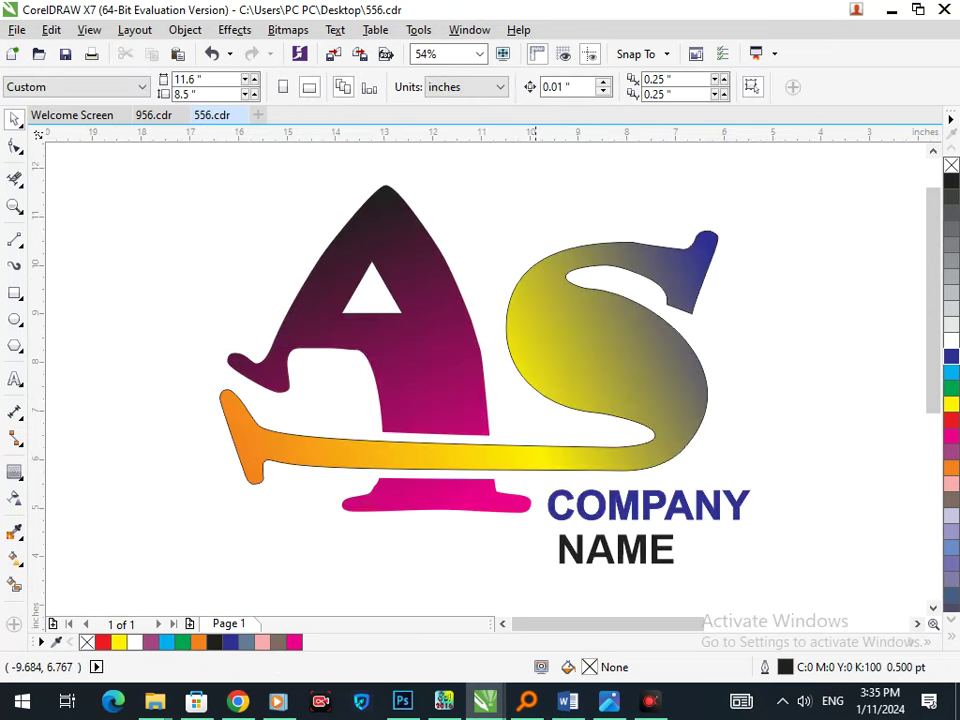
pyautogui.press('F3')
pyautogui.moveTo(79, 246); pyautogui.dragTo(345, 415)
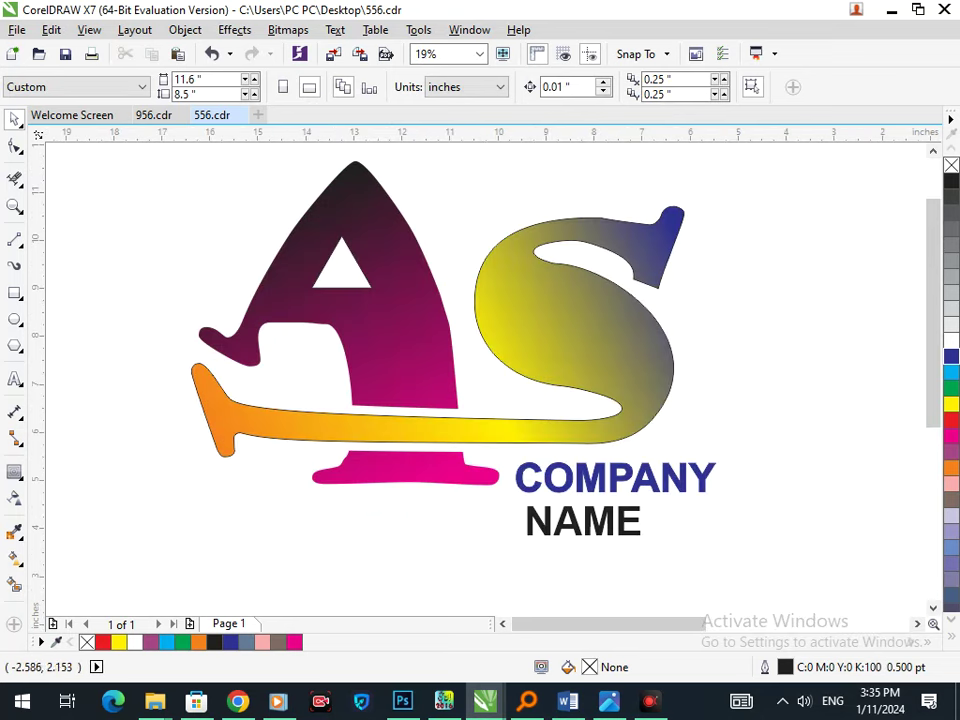
pyautogui.moveTo(118, 150); pyautogui.dragTo(724, 626)
pyautogui.moveTo(184, 542); pyautogui.dragTo(252, 492)
pyautogui.moveTo(407, 441); pyautogui.dragTo(426, 466)
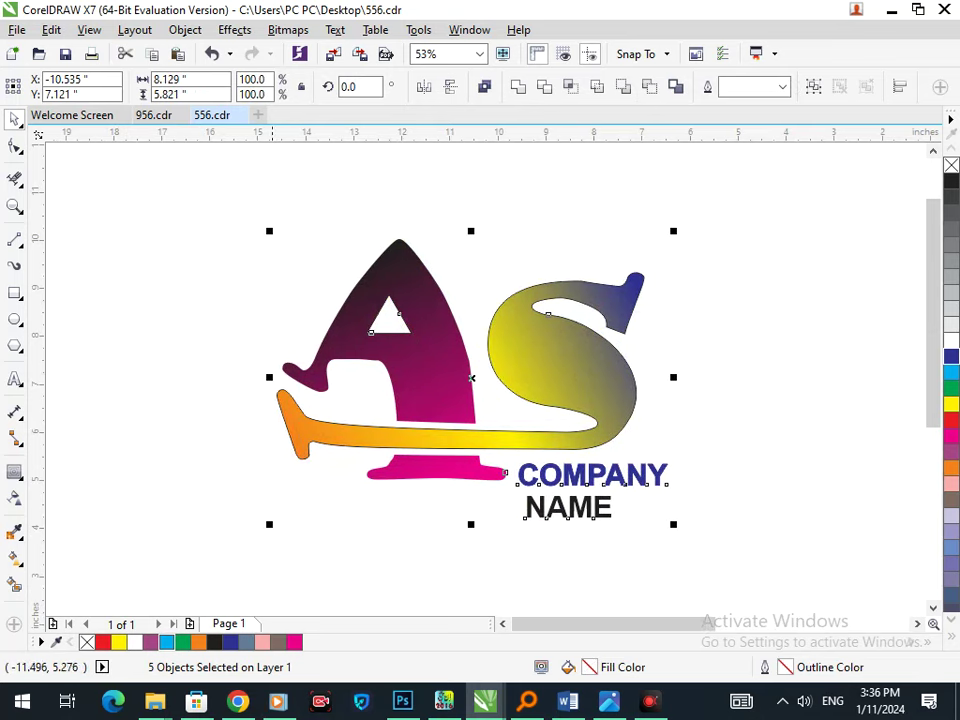
# Draw a rectangle about 9.31 by 5.15 inches over the logo's upper part, plus an enlarged copy about 10.21 by 5.50 inches
pyautogui.click(14, 293)
pyautogui.moveTo(258, 186); pyautogui.dragTo(705, 433)
pyautogui.moveTo(250, 309); pyautogui.dragTo(229, 309)
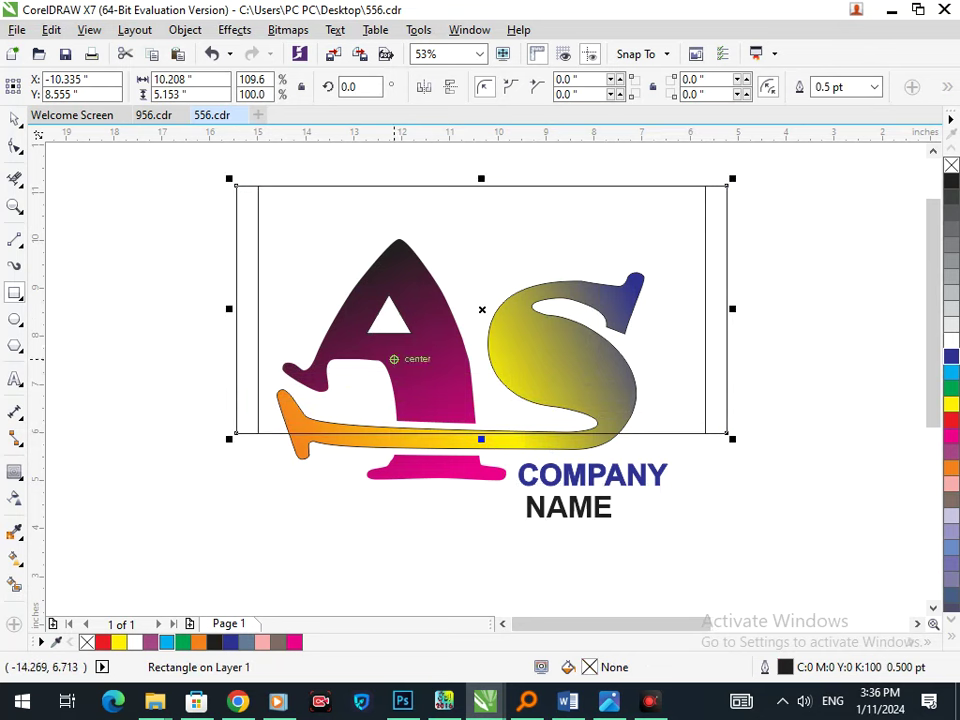
pyautogui.moveTo(481, 178); pyautogui.dragTo(481, 161)
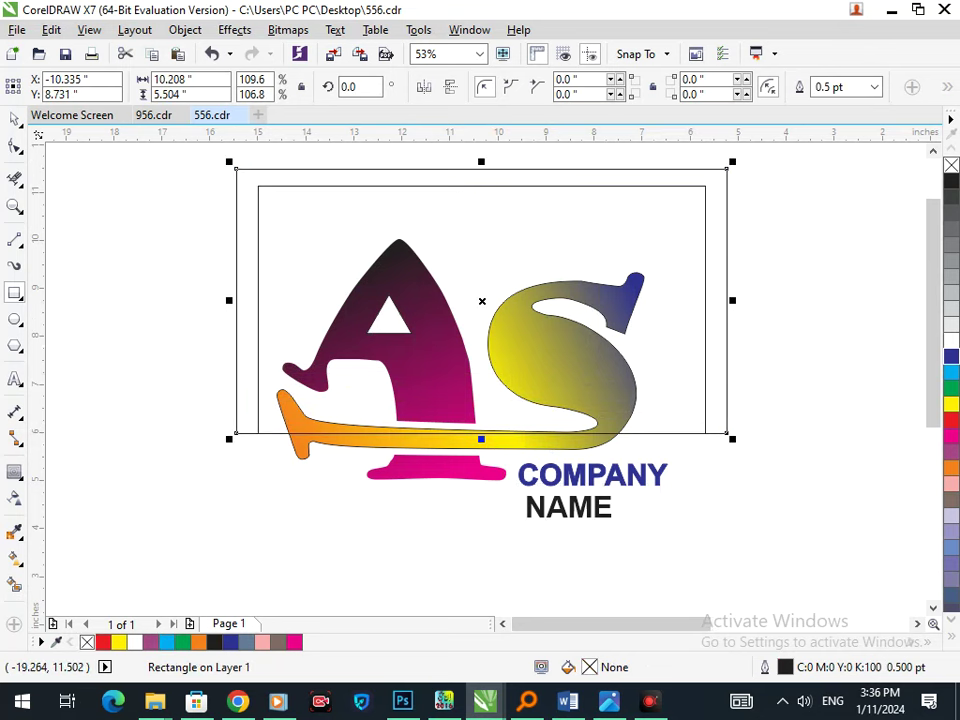
# Mirror a copy of the outer rectangle downward so it adjoins the original's bottom edge
pyautogui.click(14, 119)
pyautogui.click(95, 250)
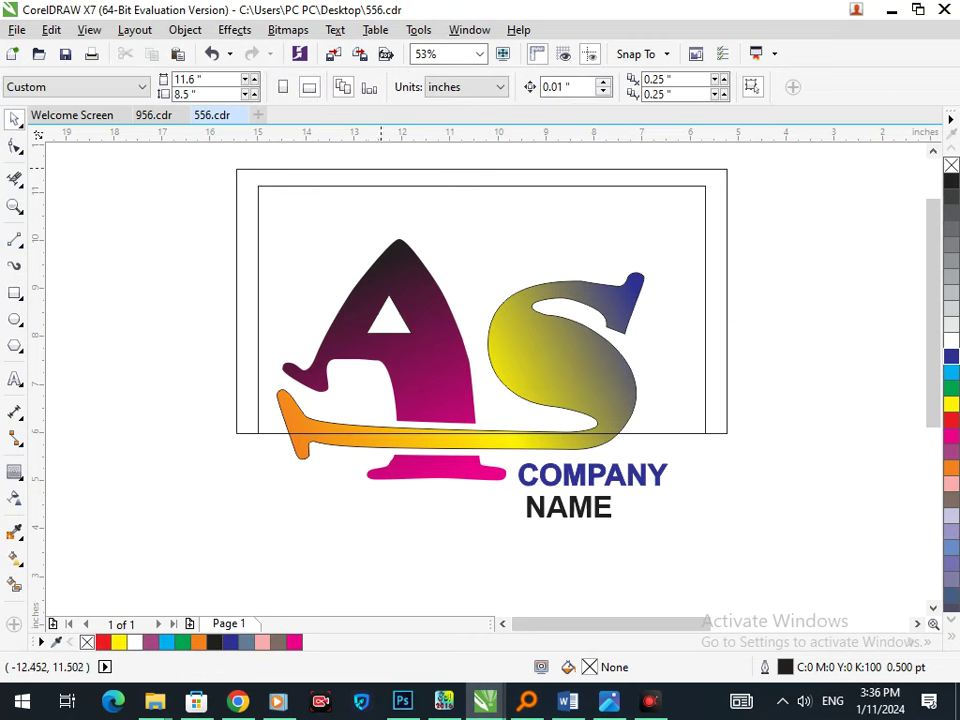
pyautogui.click(390, 170)
pyautogui.moveTo(485, 160); pyautogui.dragTo(516, 493)
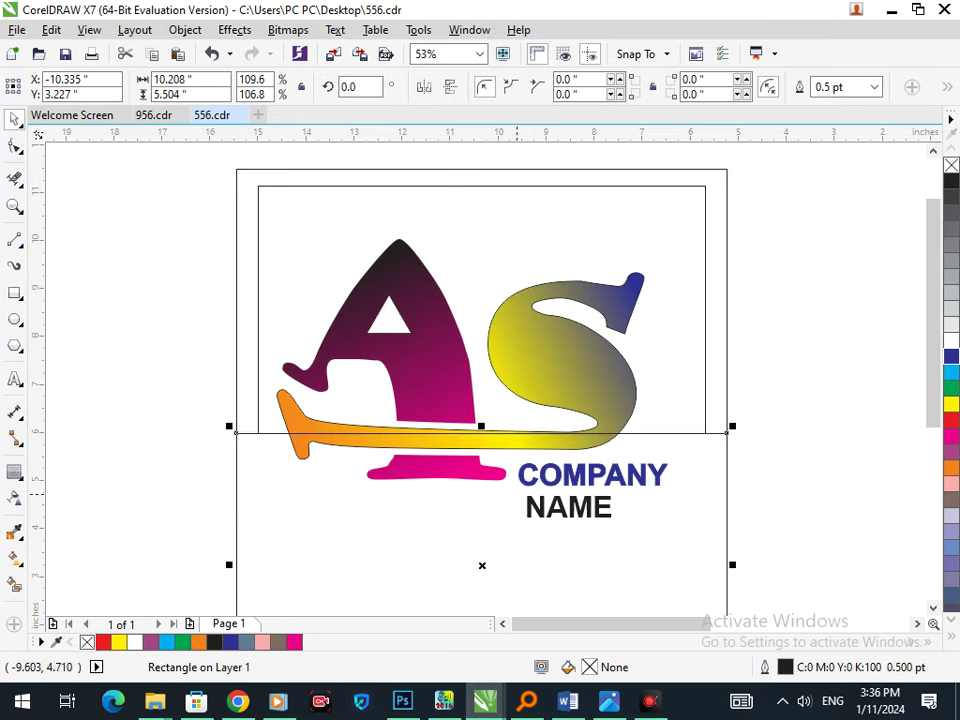
# Stretch the inner rectangle downward into the mirrored frame, to a height of about 9.96 inches
pyautogui.press('F3')
pyautogui.press('F2')
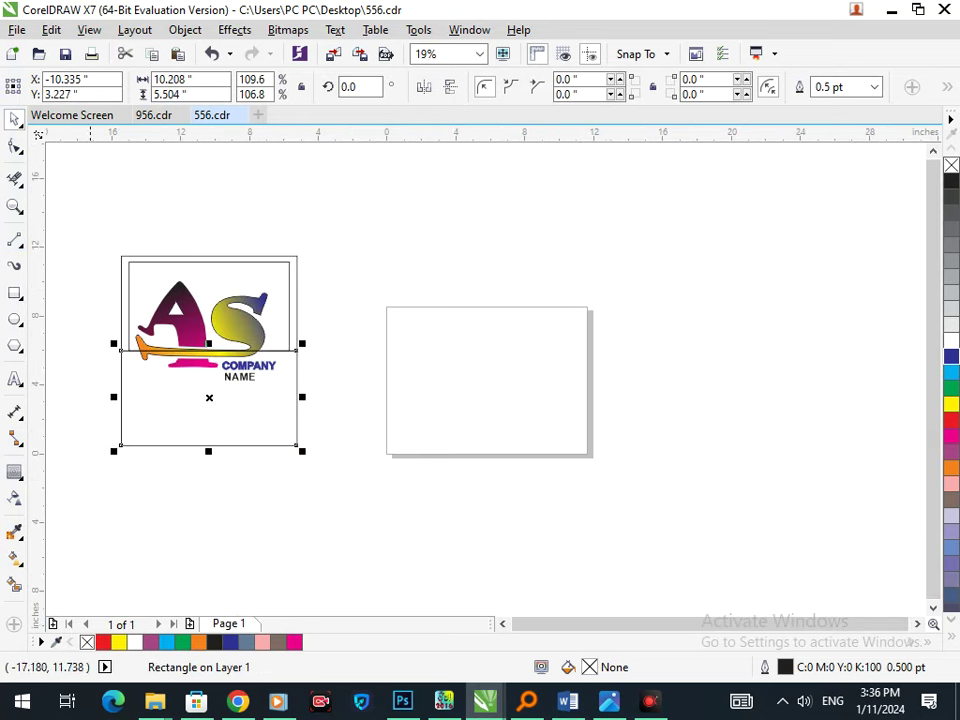
pyautogui.moveTo(67, 235); pyautogui.dragTo(416, 503)
pyautogui.click(538, 382)
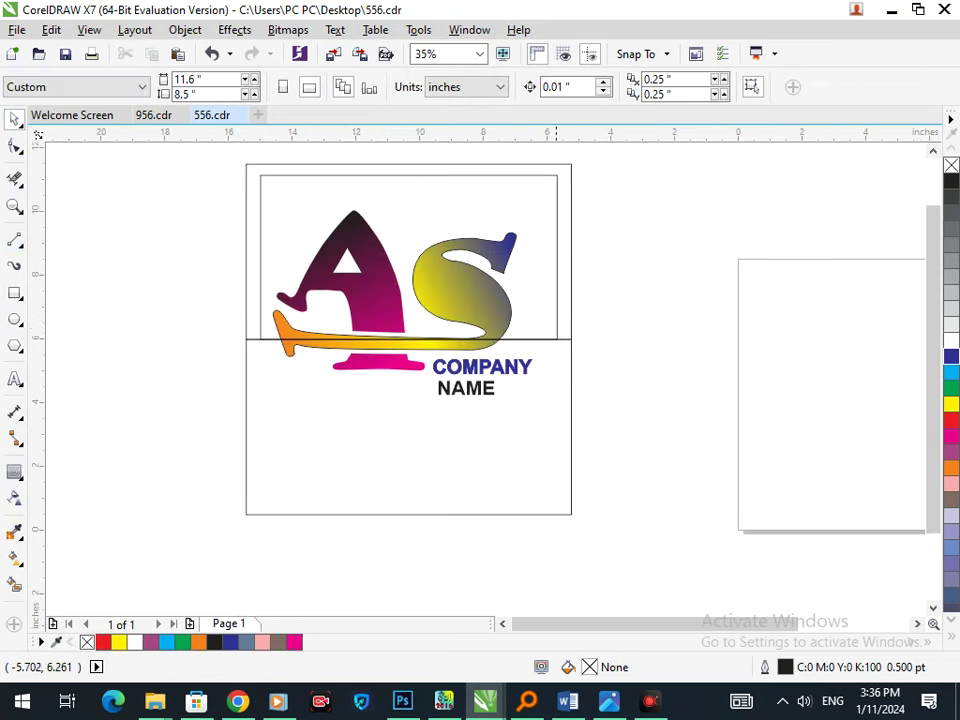
pyautogui.click(556, 329)
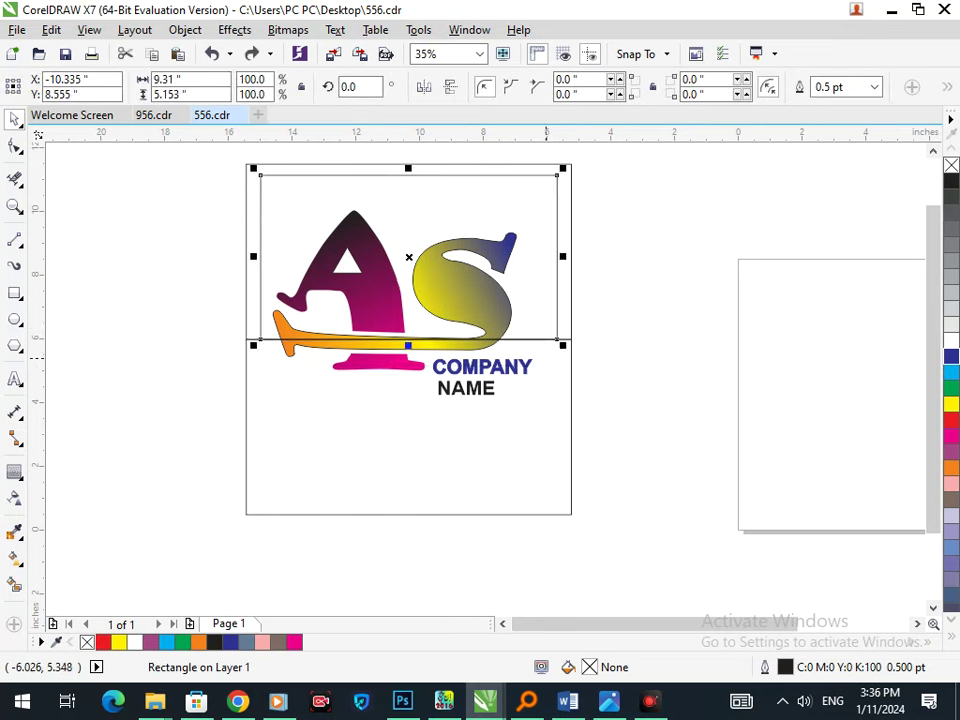
pyautogui.moveTo(407, 346); pyautogui.dragTo(404, 499)
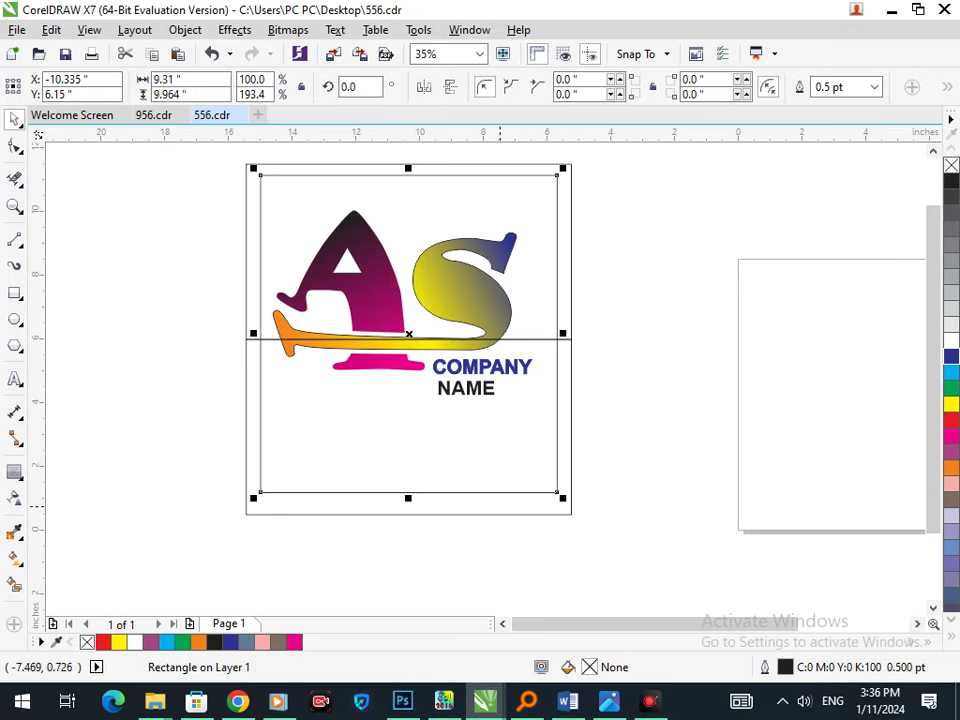
# Trim away the horizontal dividing line crossing the logo inside the frames and its stretch beside the inner frame's right edge
pyautogui.moveTo(545, 338); pyautogui.dragTo(463, 365)
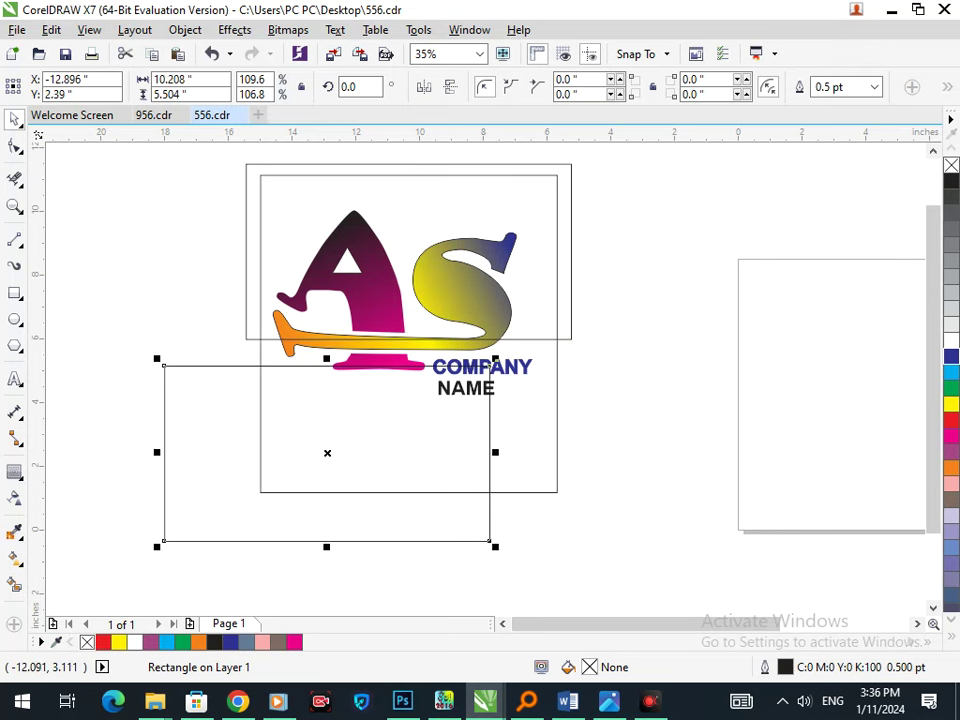
pyautogui.hotkey('ctrl', 'z')
pyautogui.click(15, 179)
pyautogui.click(269, 337)
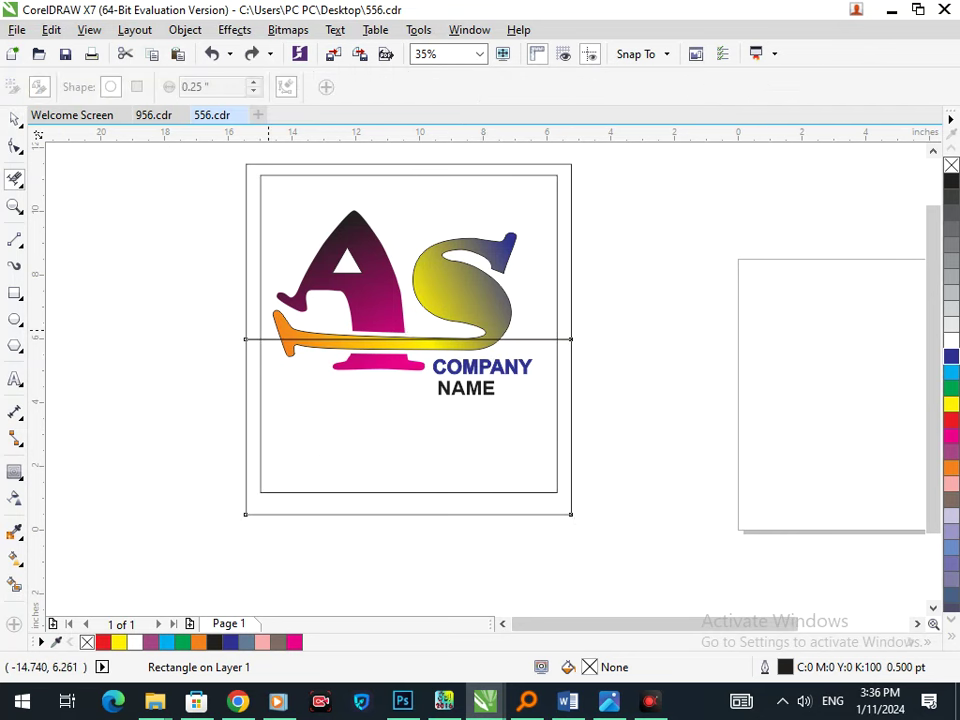
pyautogui.click(547, 338)
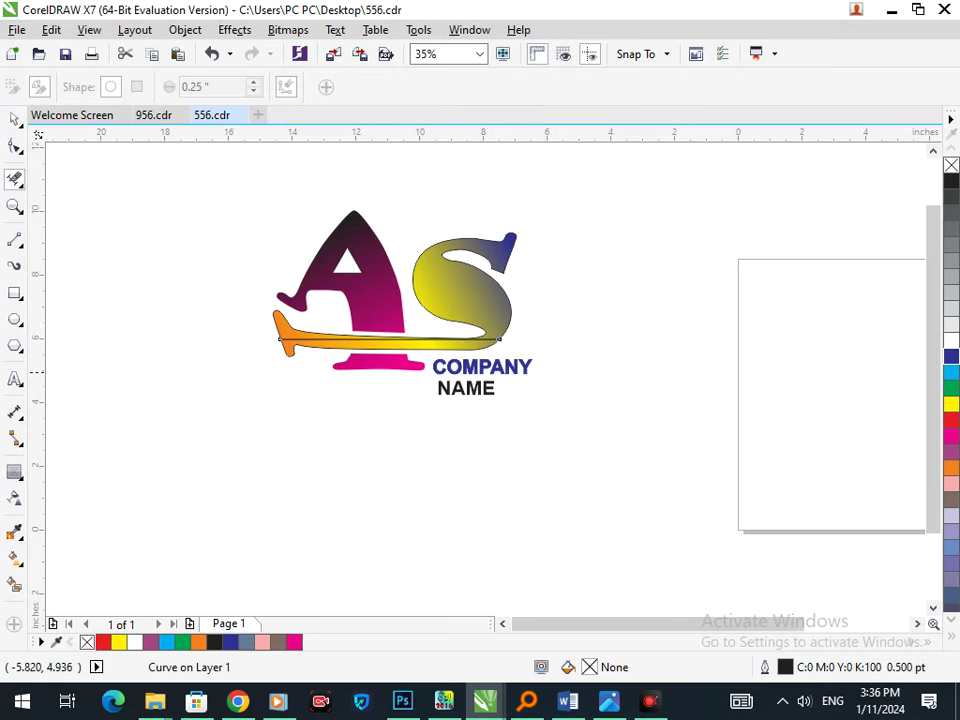
pyautogui.hotkey('ctrl', 'z')
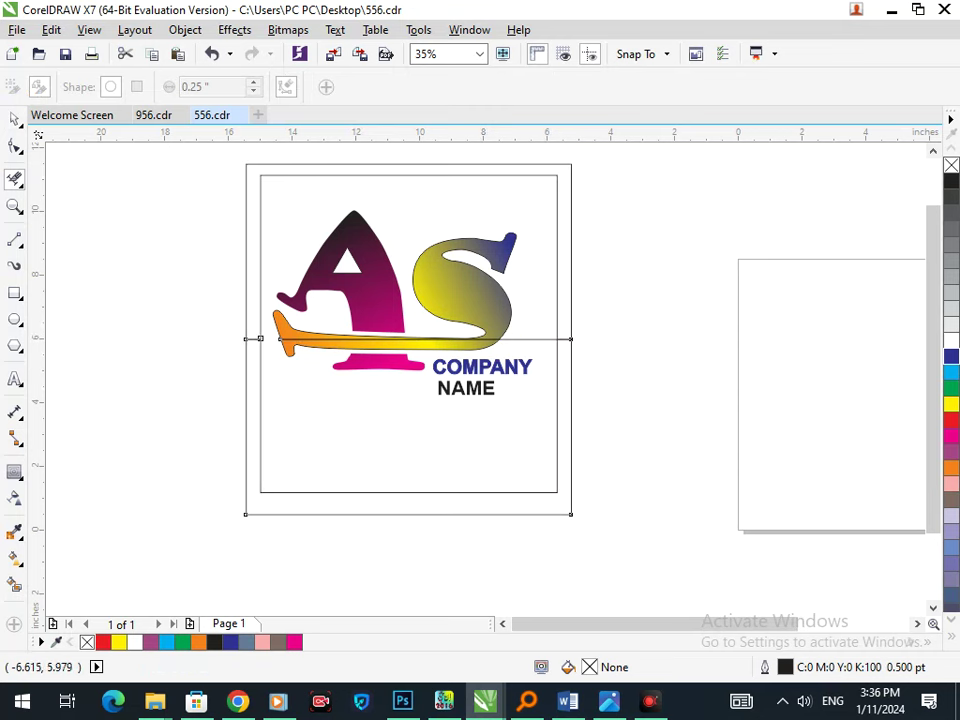
pyautogui.scroll(4, 444, 302)
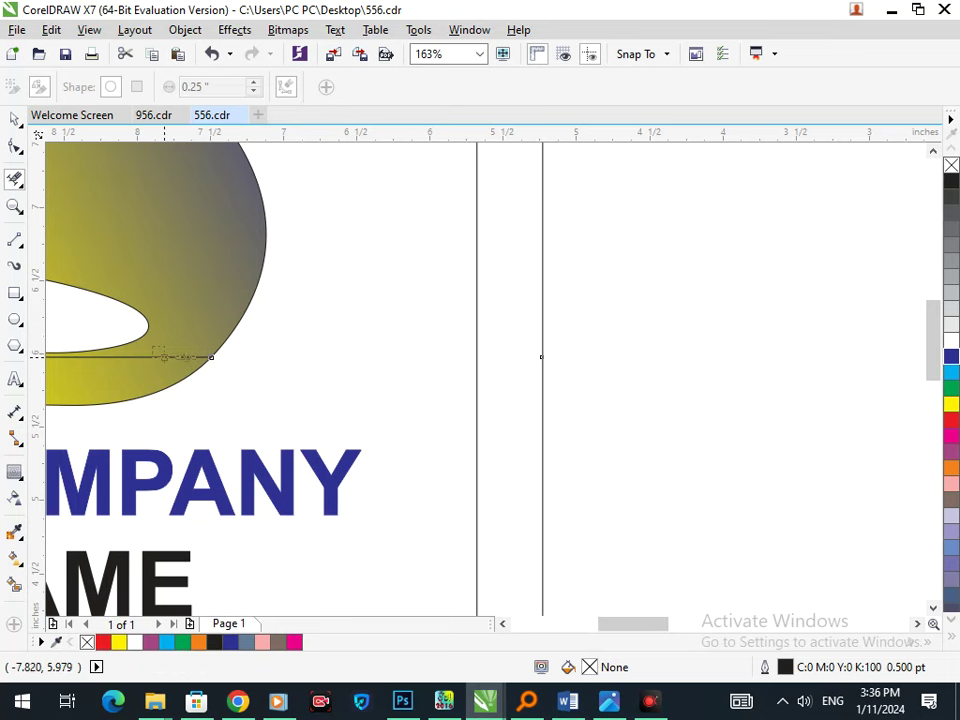
pyautogui.scroll(-4, 159, 354)
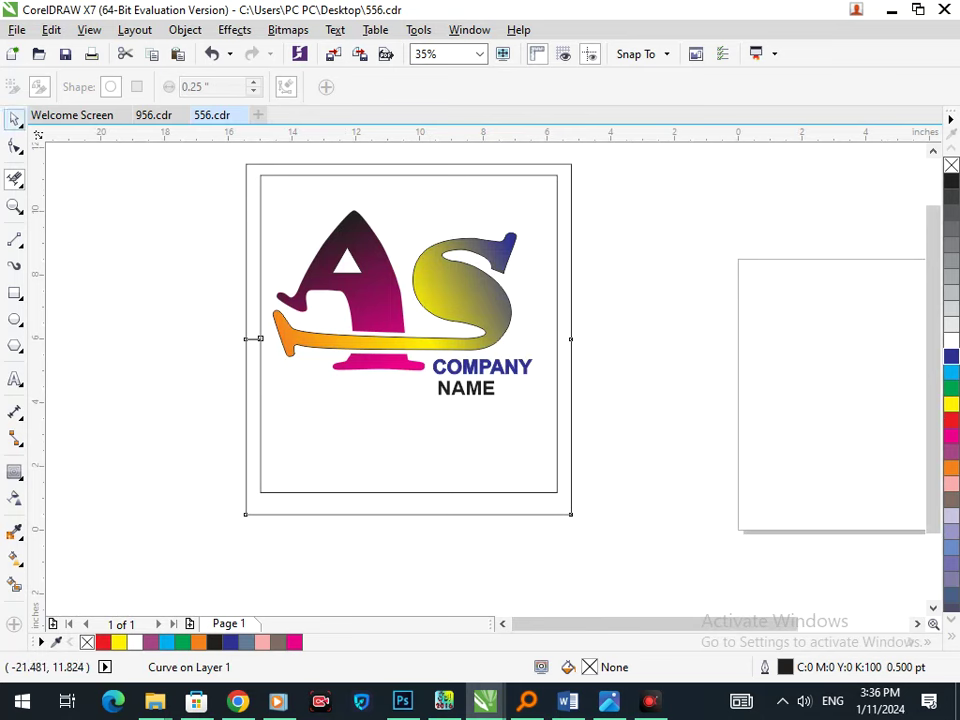
# Delete the leftover horizontal line segment between the inner and outer frames' left edges
pyautogui.click(15, 119)
pyautogui.press('Escape')
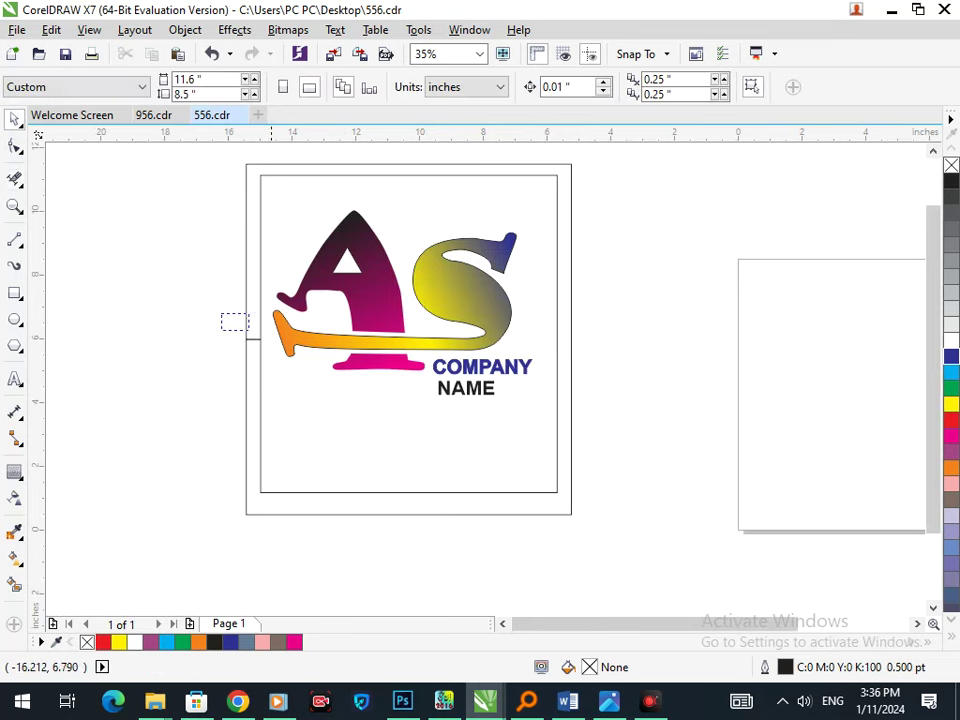
pyautogui.scroll(5, 248, 330)
pyautogui.press('x')
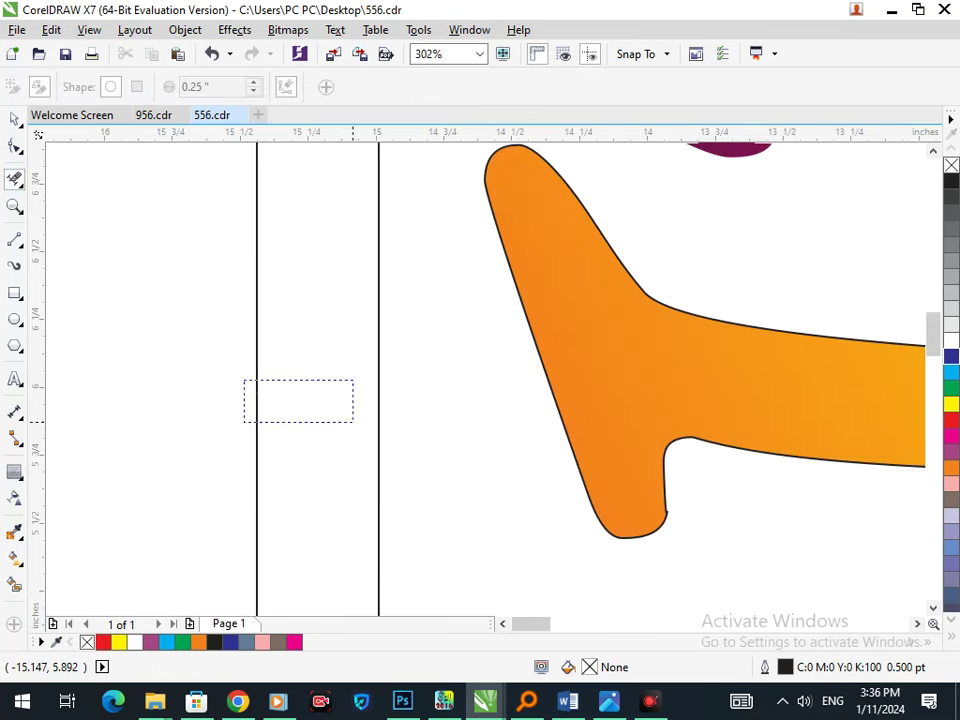
pyautogui.moveTo(353, 422); pyautogui.dragTo(356, 432)
pyautogui.scroll(-3, 356, 432)
pyautogui.press('space')
# Move the COMPANY NAME caption below the logo, enlarge it to about 6.12 by 2.26 inches, and centre it in the frame
pyautogui.moveTo(456, 389); pyautogui.dragTo(317, 435)
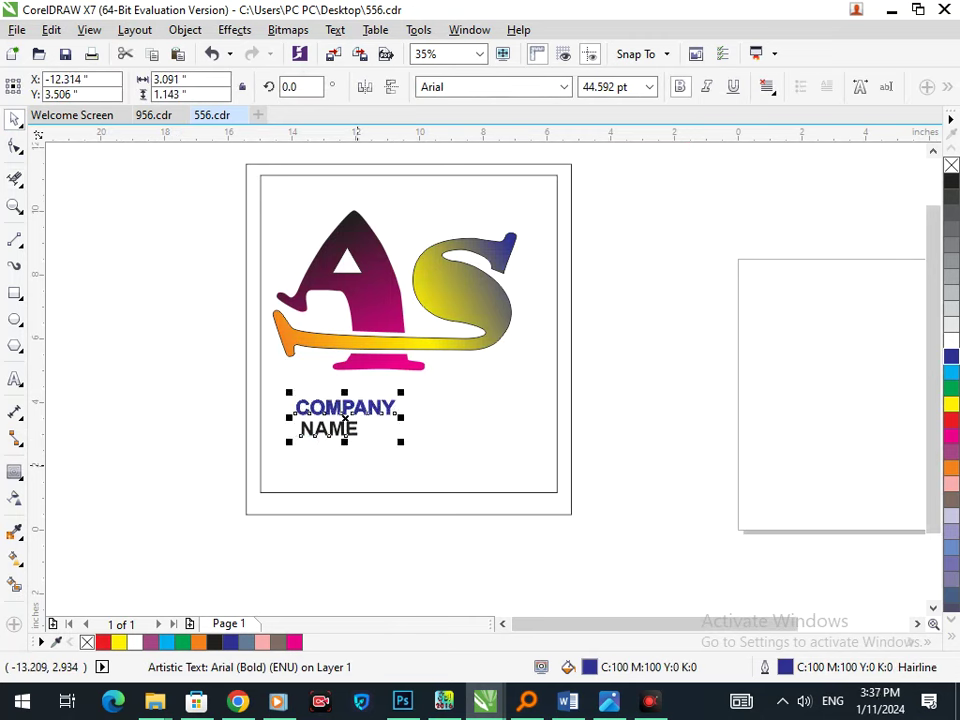
pyautogui.moveTo(401, 441); pyautogui.dragTo(448, 459)
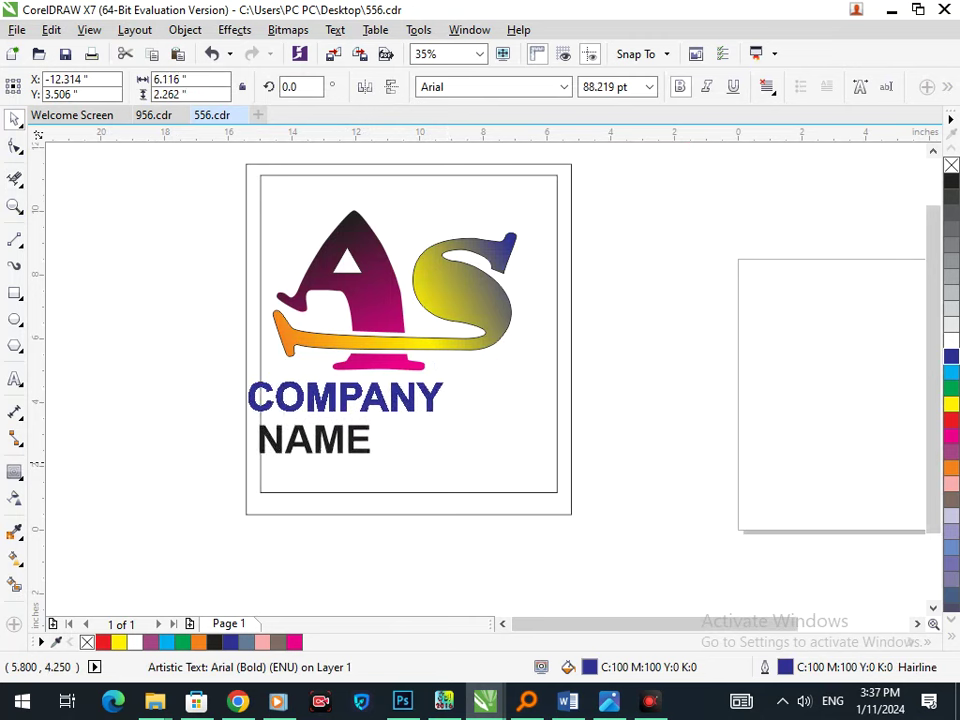
pyautogui.moveTo(344, 456); pyautogui.dragTo(403, 469)
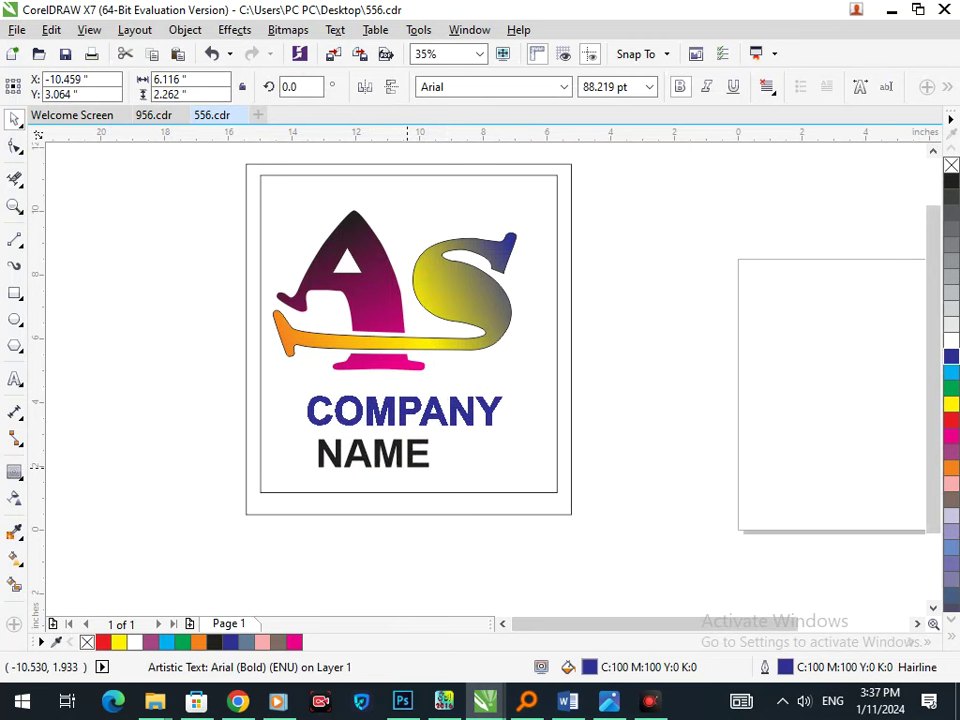
# Scale the AS logo and its caption up together slightly to fill the inner frame
pyautogui.click(420, 608)
pyautogui.moveTo(182, 202); pyautogui.dragTo(531, 483)
pyautogui.click(463, 558)
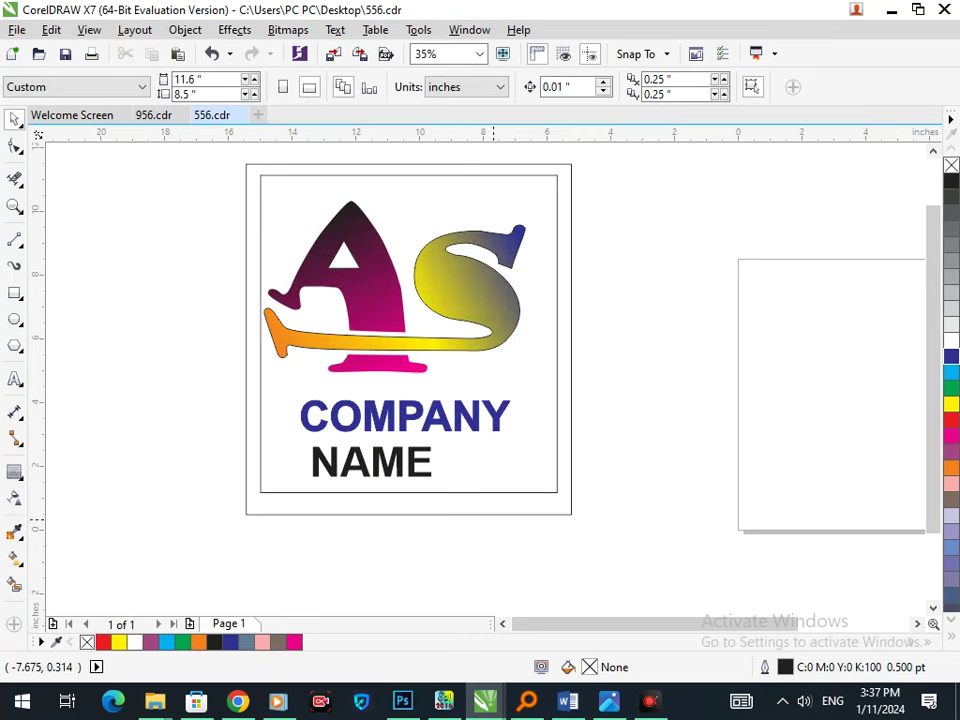
pyautogui.moveTo(378, 469); pyautogui.dragTo(404, 465)
pyautogui.hotkey('ctrl', 'z')
pyautogui.press('Escape')
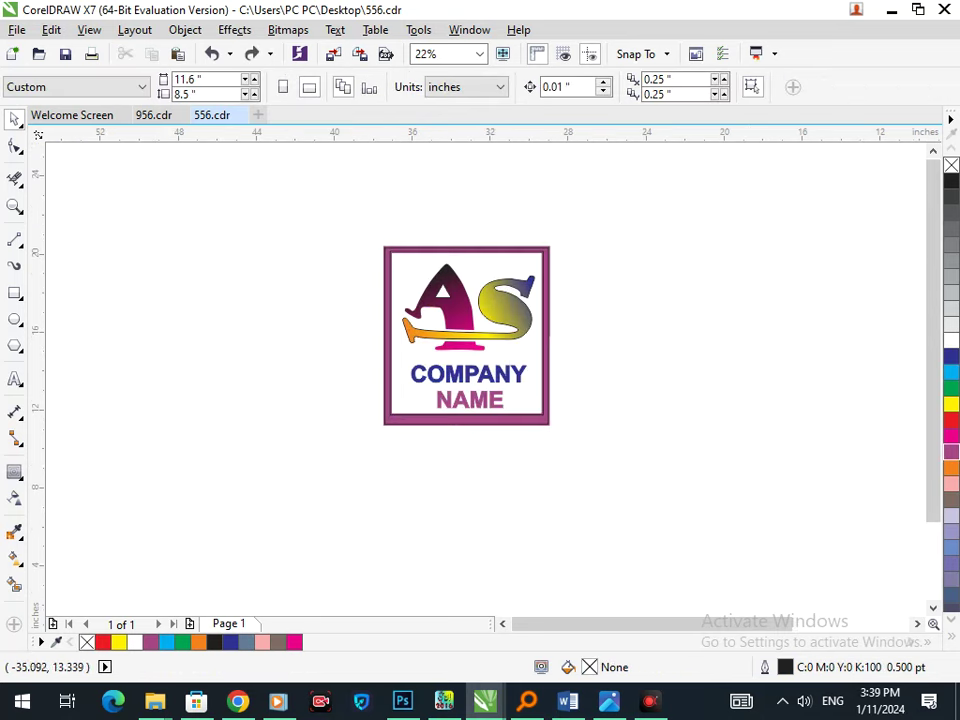
# Widen the caption's letter spacing until the text is about 6.78 inches wide, and shift it slightly left under the logo
pyautogui.scroll(1, 350, 264)
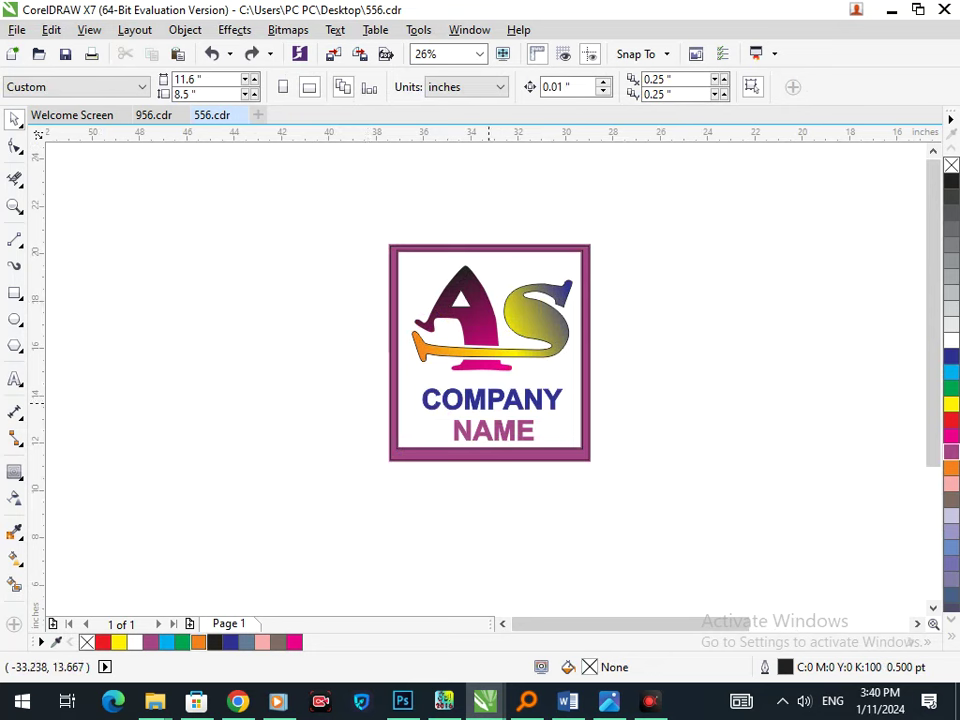
pyautogui.click(480, 404)
pyautogui.click(15, 145)
pyautogui.moveTo(567, 446); pyautogui.dragTo(590, 446)
pyautogui.click(15, 119)
pyautogui.click(335, 375)
pyautogui.click(473, 399)
pyautogui.moveTo(473, 396); pyautogui.dragTo(468, 394)
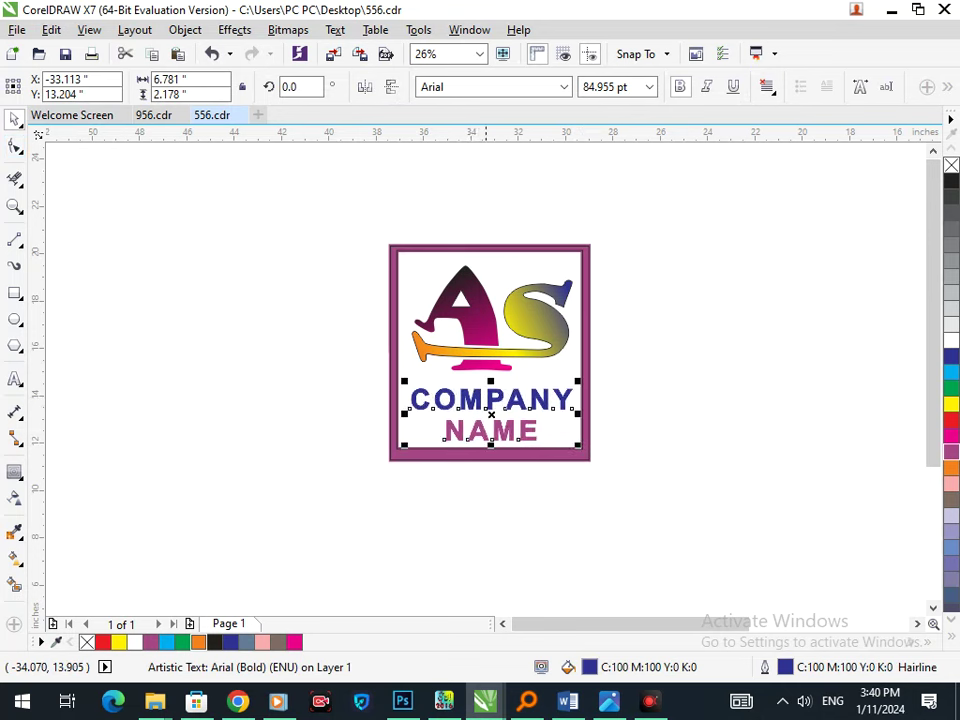
pyautogui.click(498, 516)
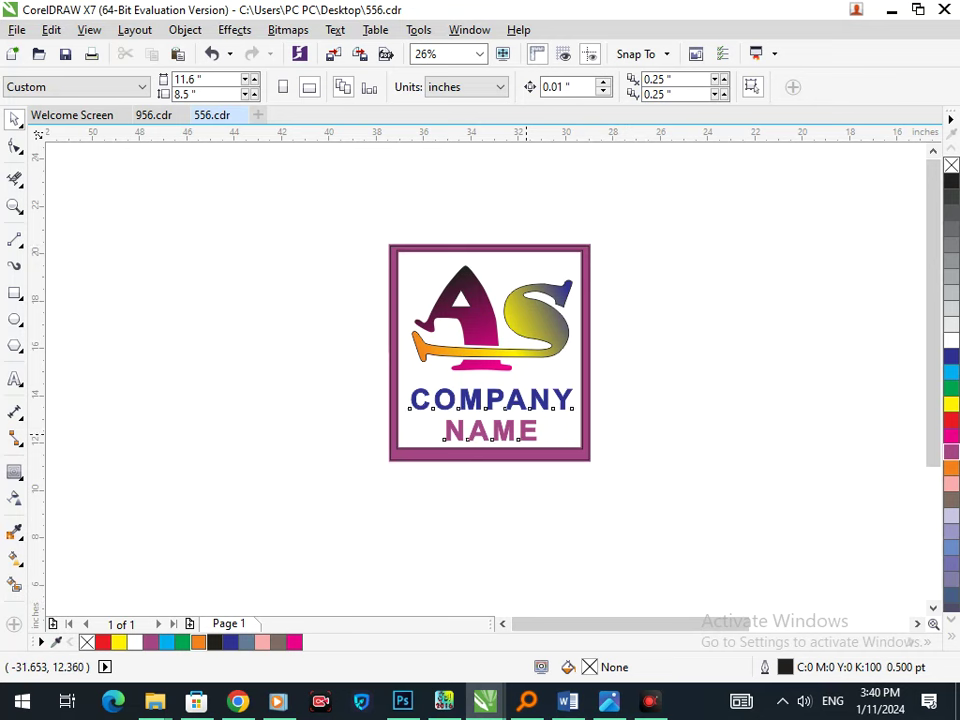
pyautogui.click(491, 413)
pyautogui.click(440, 87)
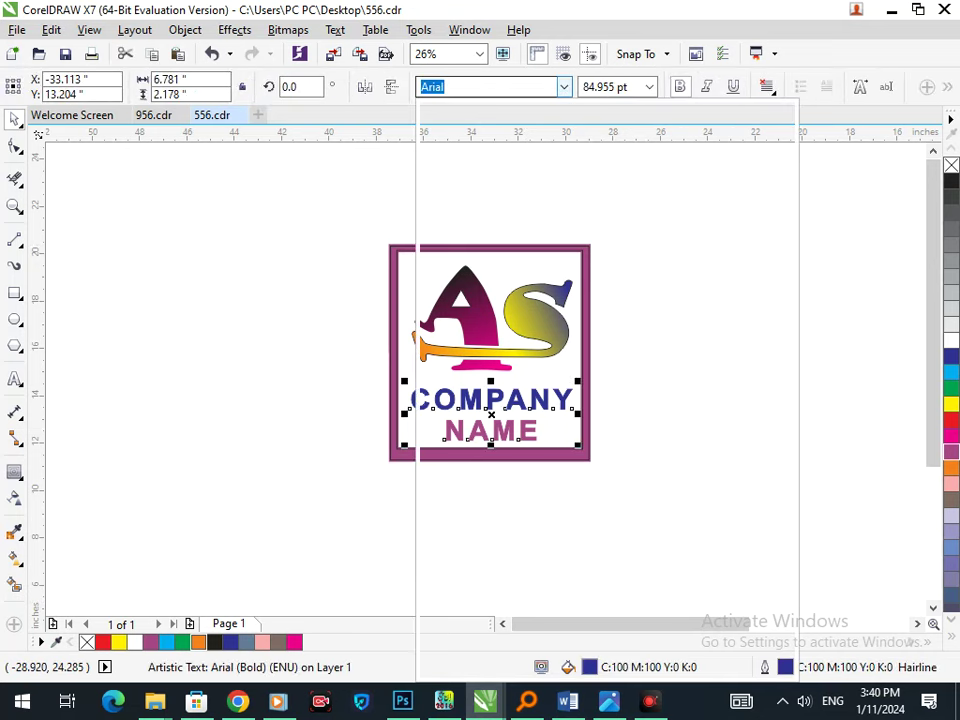
pyautogui.click(564, 87)
pyautogui.press('Escape')
pyautogui.click(289, 406)
pyautogui.press('Escape')
# Move the COMPANY NAME caption outside the frame to its left and change its font to Elephant
pyautogui.moveTo(470, 400); pyautogui.dragTo(162, 355)
pyautogui.click(564, 87)
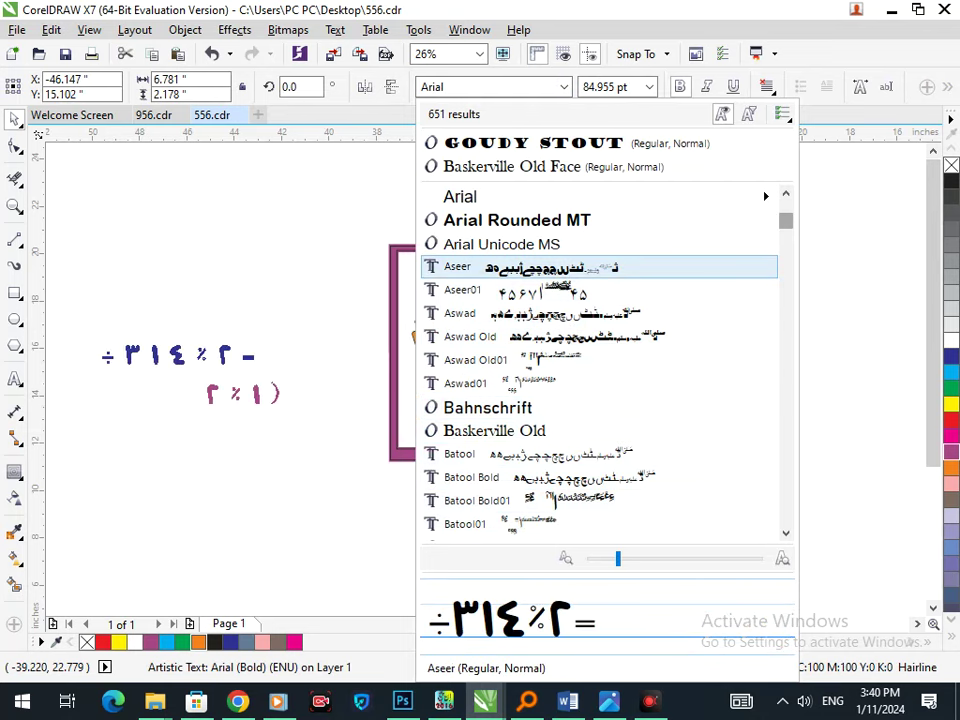
pyautogui.scroll(-18, 600, 267)
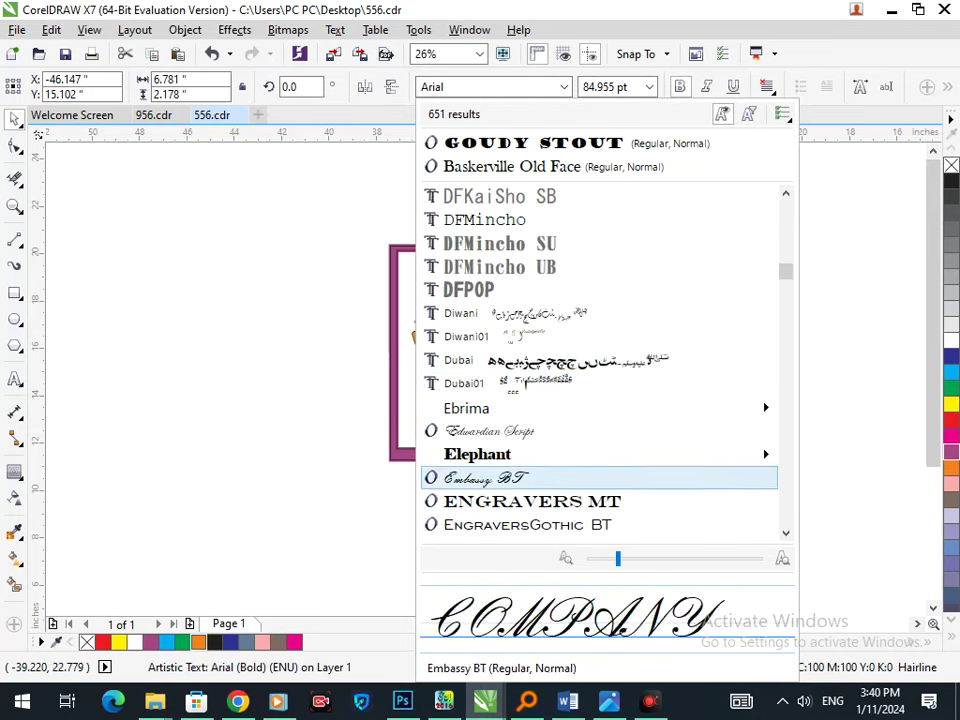
pyautogui.click(478, 454)
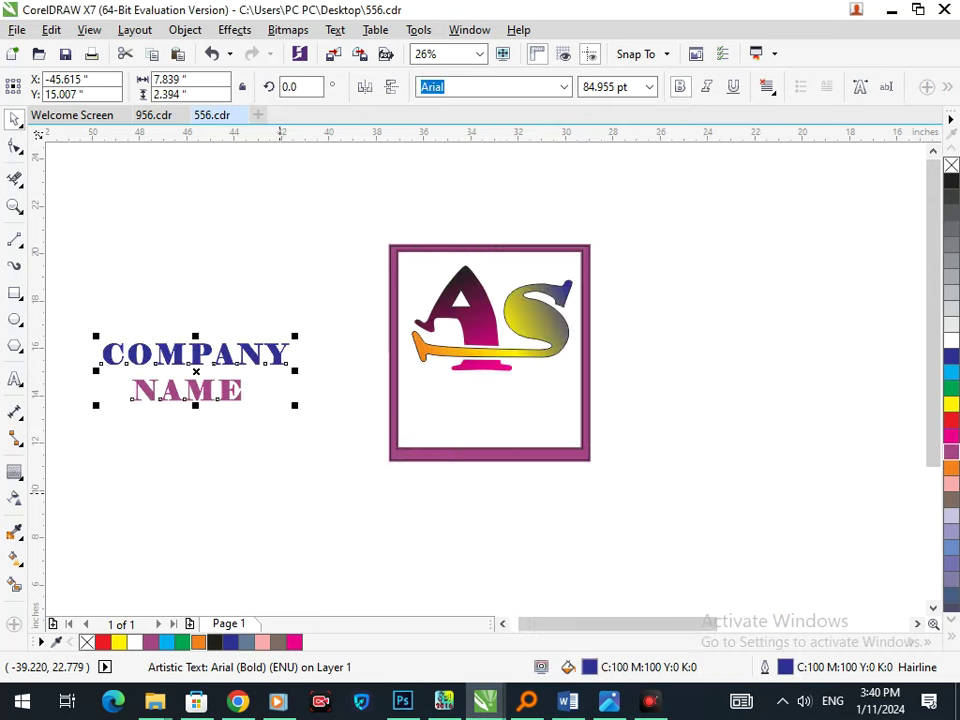
pyautogui.click(276, 483)
# Move the caption back under the logo, scale it down to about 6.23 by 1.90 inches, and centre it in the frame
pyautogui.moveTo(181, 401); pyautogui.dragTo(527, 440)
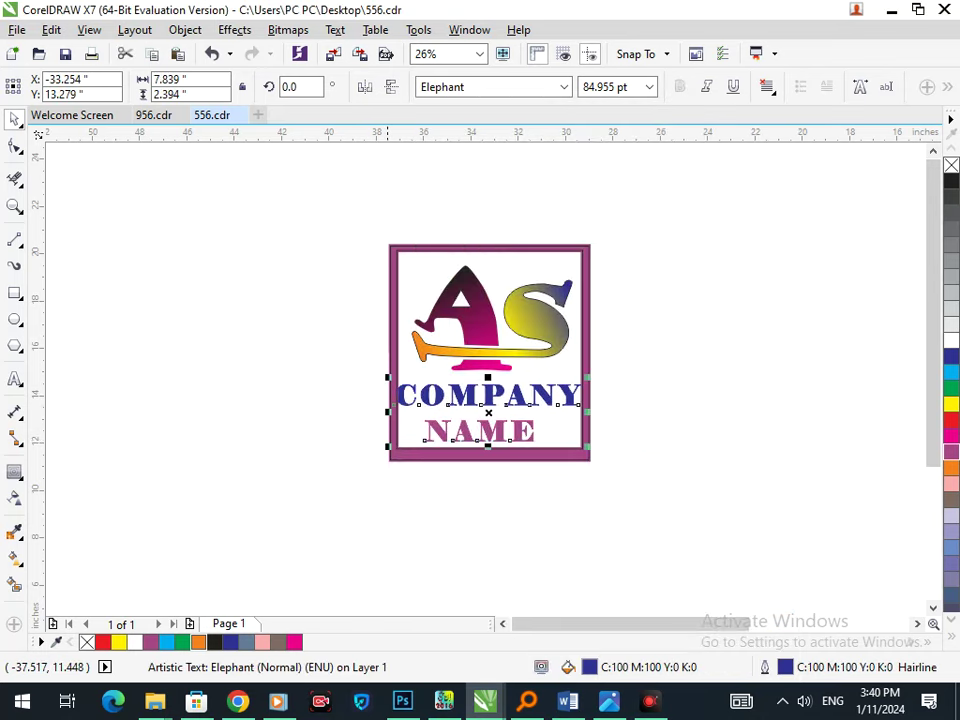
pyautogui.moveTo(388, 447); pyautogui.dragTo(413, 436)
pyautogui.click(460, 544)
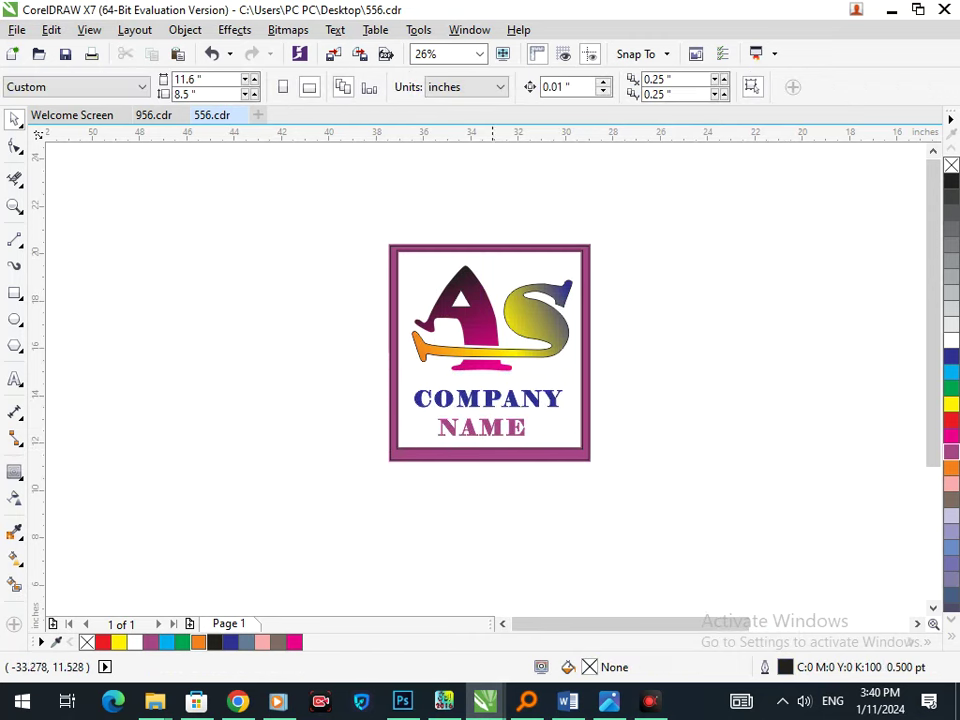
pyautogui.moveTo(493, 430); pyautogui.dragTo(496, 433)
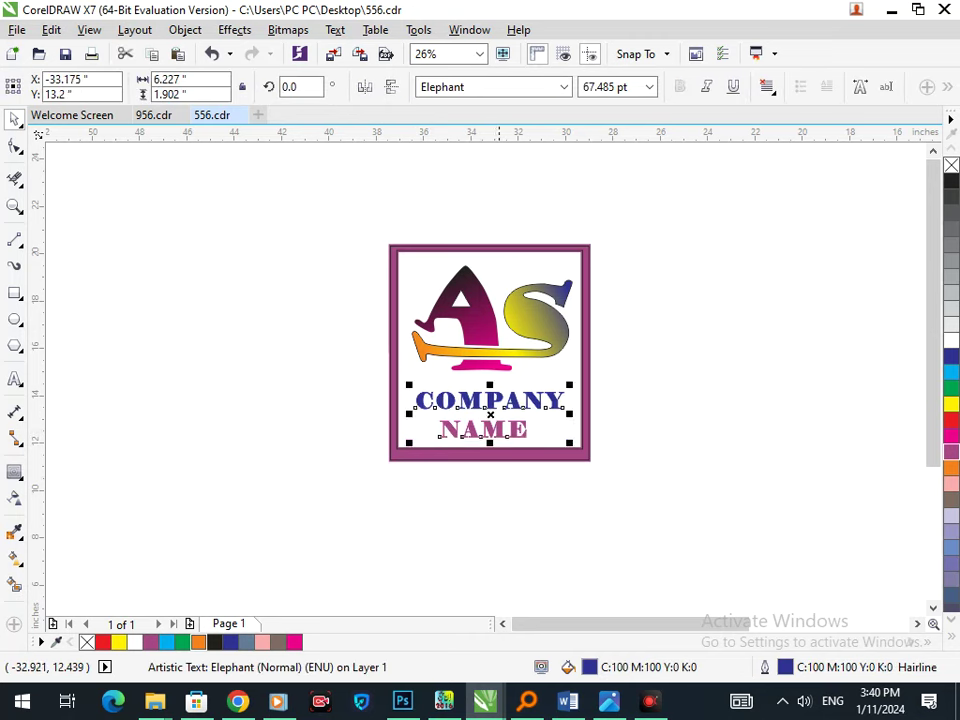
pyautogui.click(494, 516)
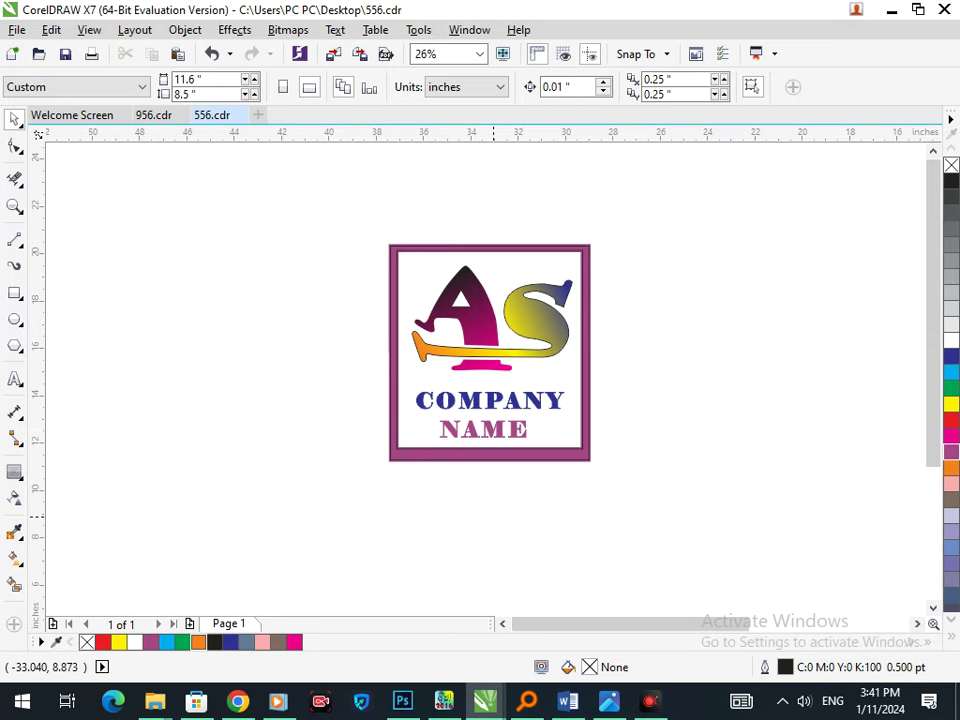
# Recolour the frame's outline to the same purple as its fill, C:20 M:80 Y:0 K:20
pyautogui.click(574, 451)
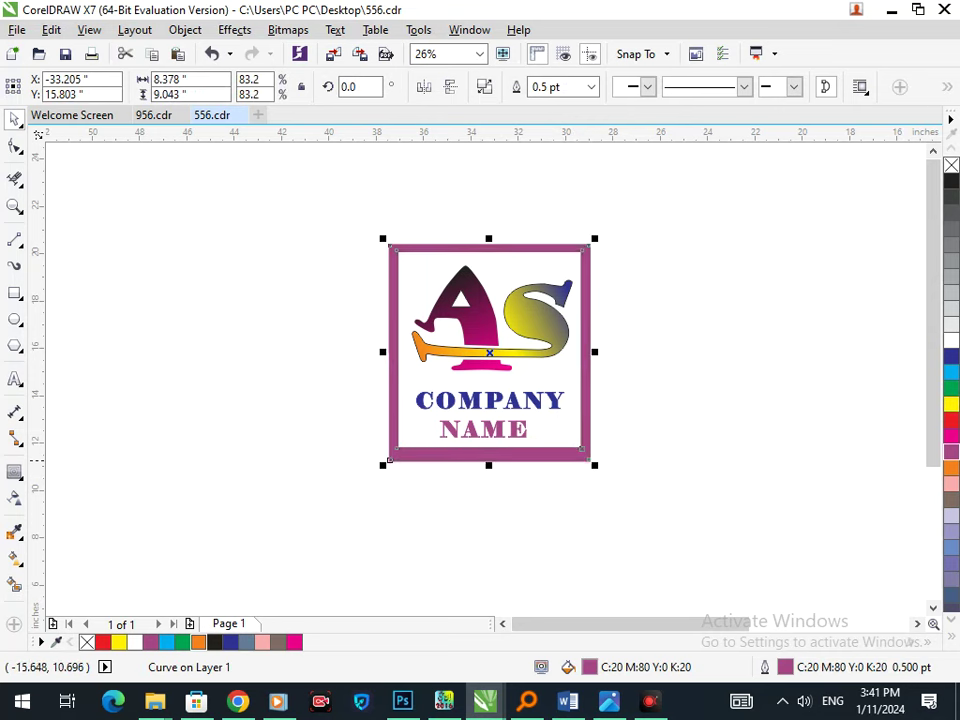
pyautogui.click(741, 459)
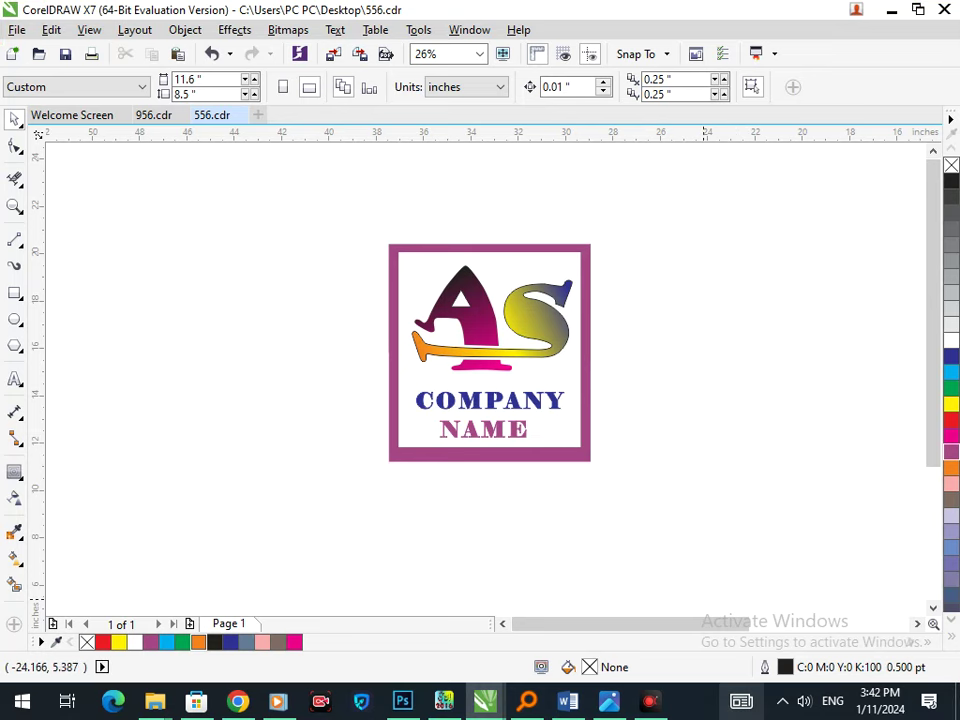
pyautogui.moveTo(741, 701)
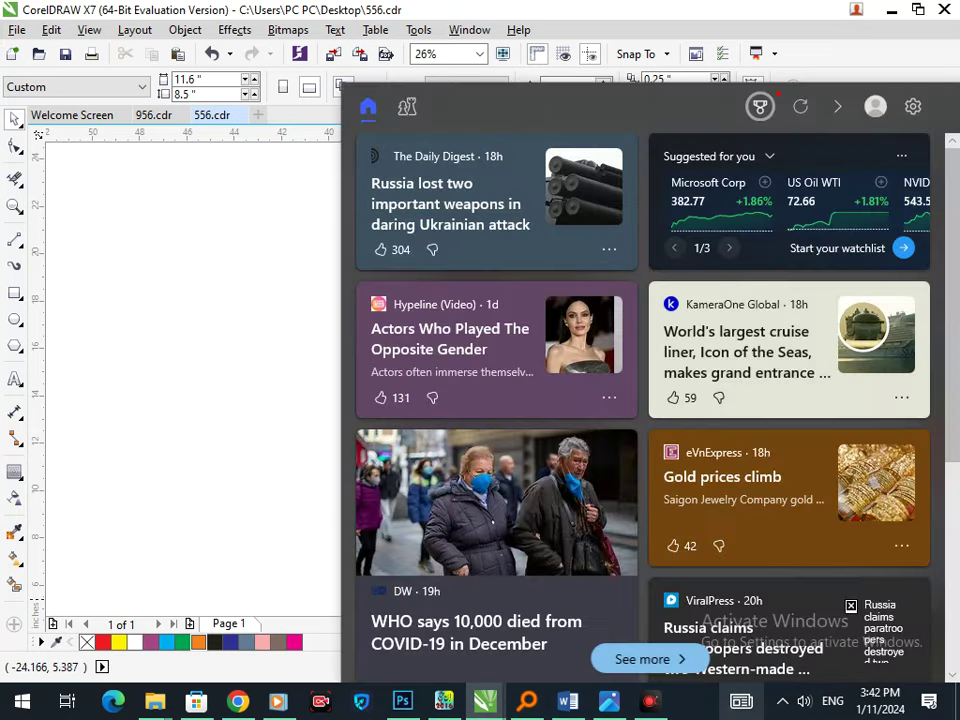